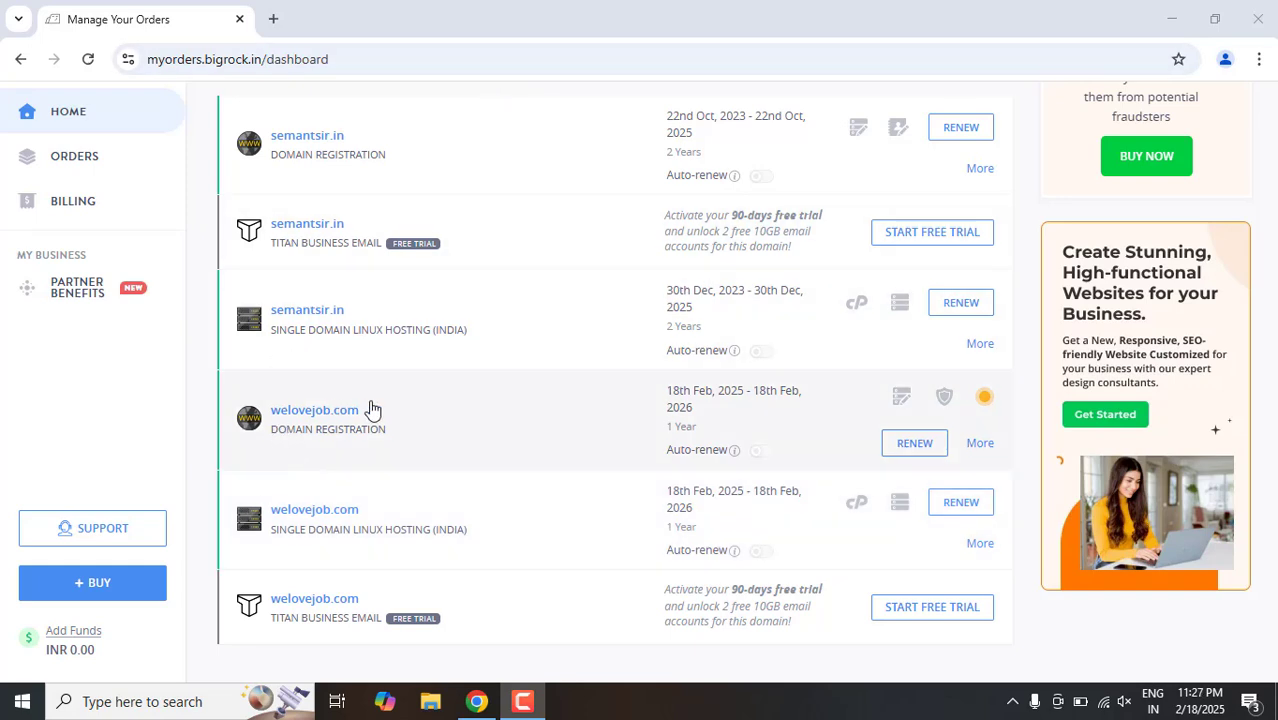
Step: Open the live site welovejob.com in a new browser tab
{"action": "left_click", "coordinate": [272, 18]}
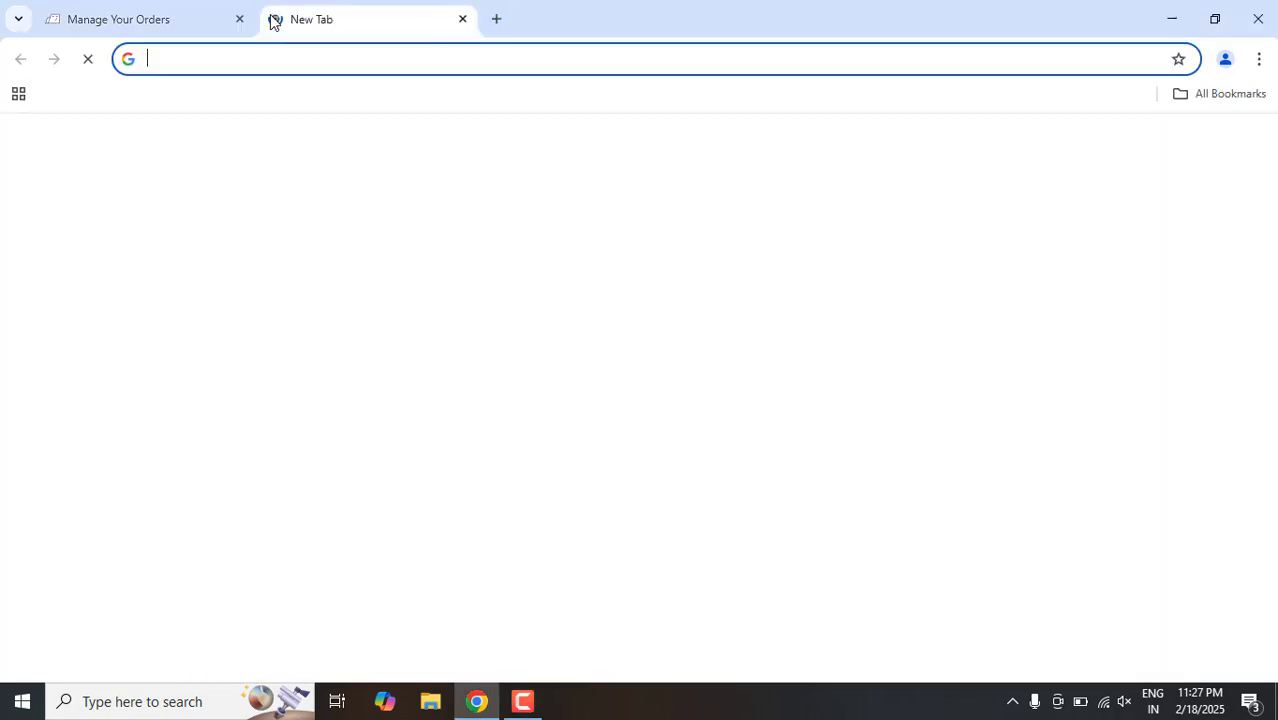
{"action": "type", "text": "we"}
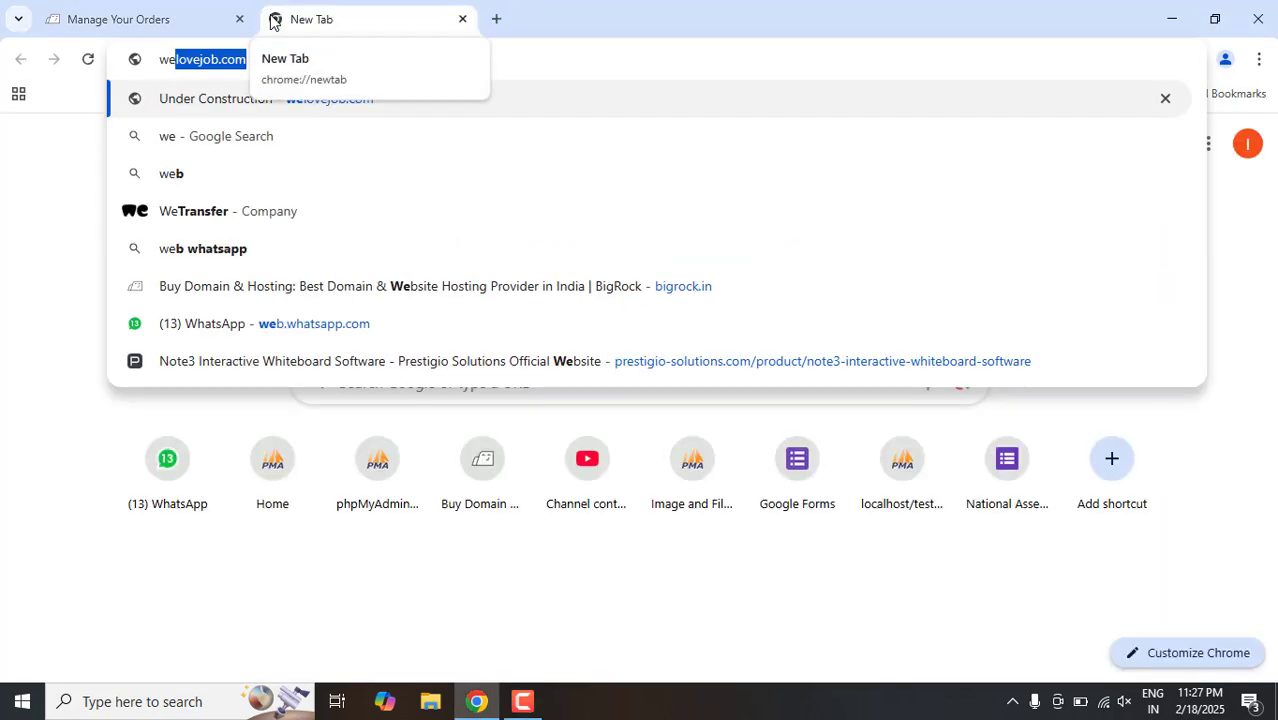
{"action": "key", "text": "Return"}
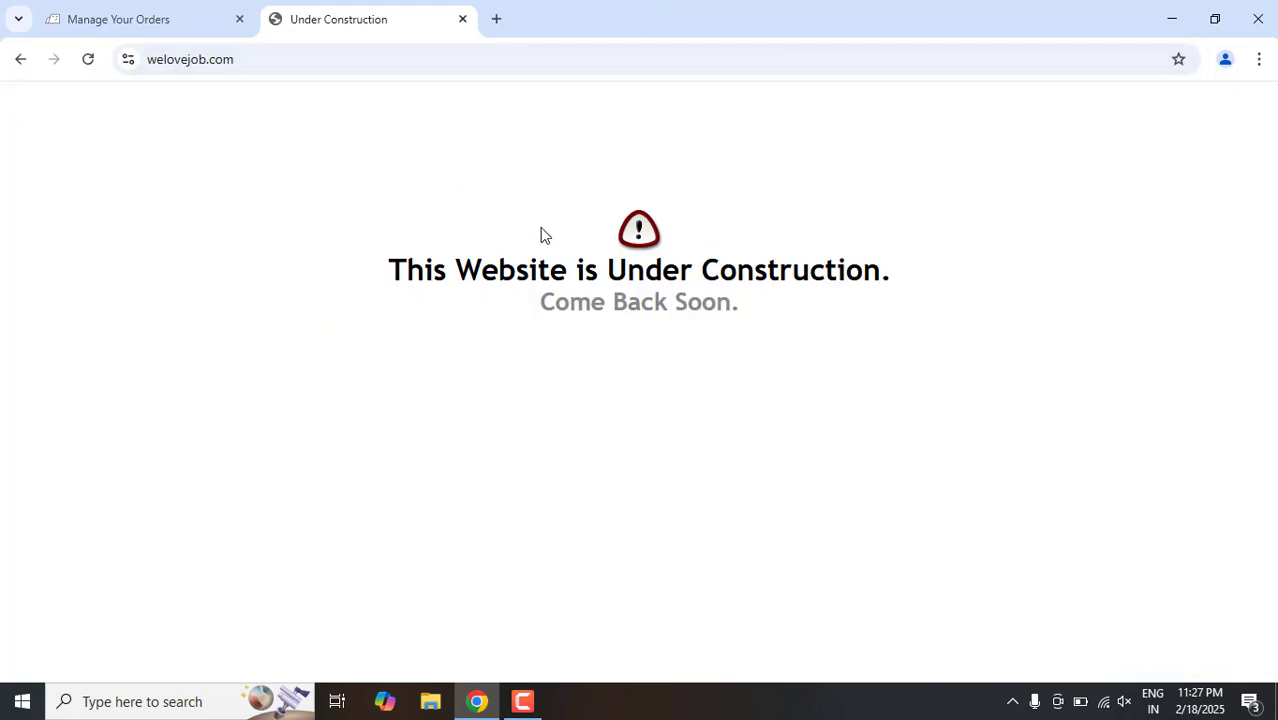
{"action": "left_click", "coordinate": [177, 60]}
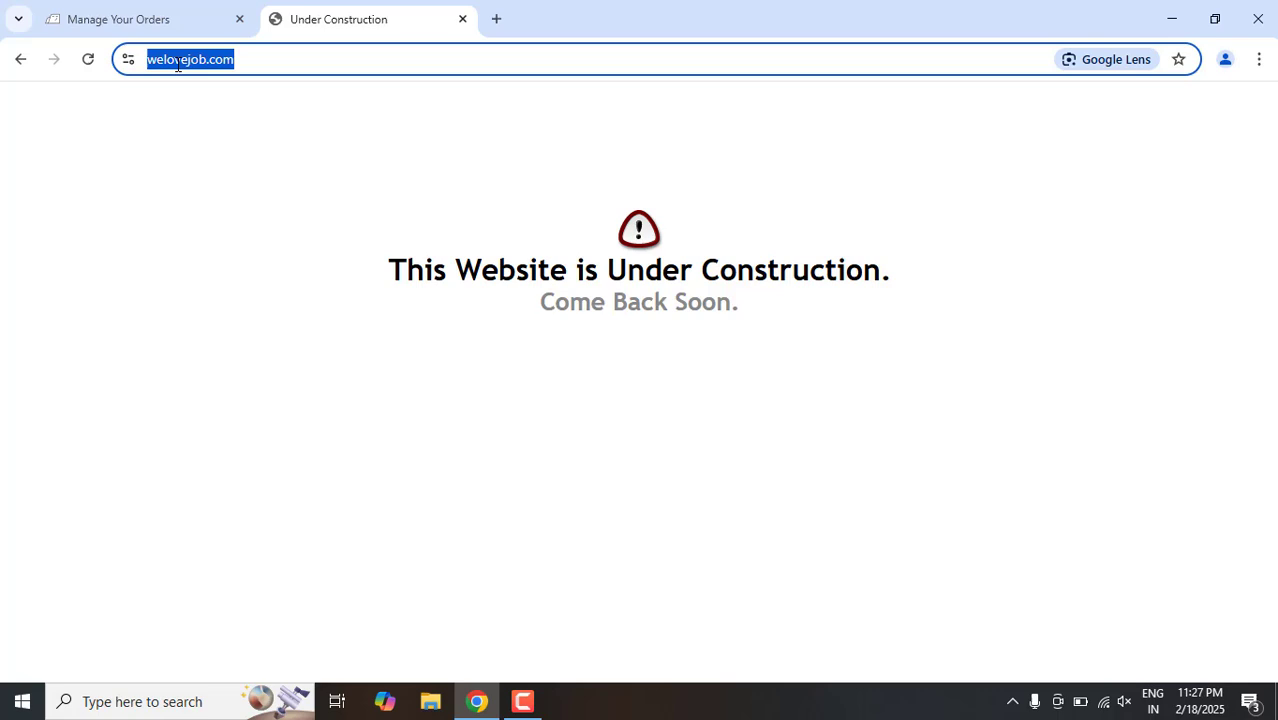
Step: Open the localhost site in a new tab, look over its home page and compare it with the welovejob.com page
{"action": "left_click", "coordinate": [496, 19]}
{"action": "type", "text": "l"}
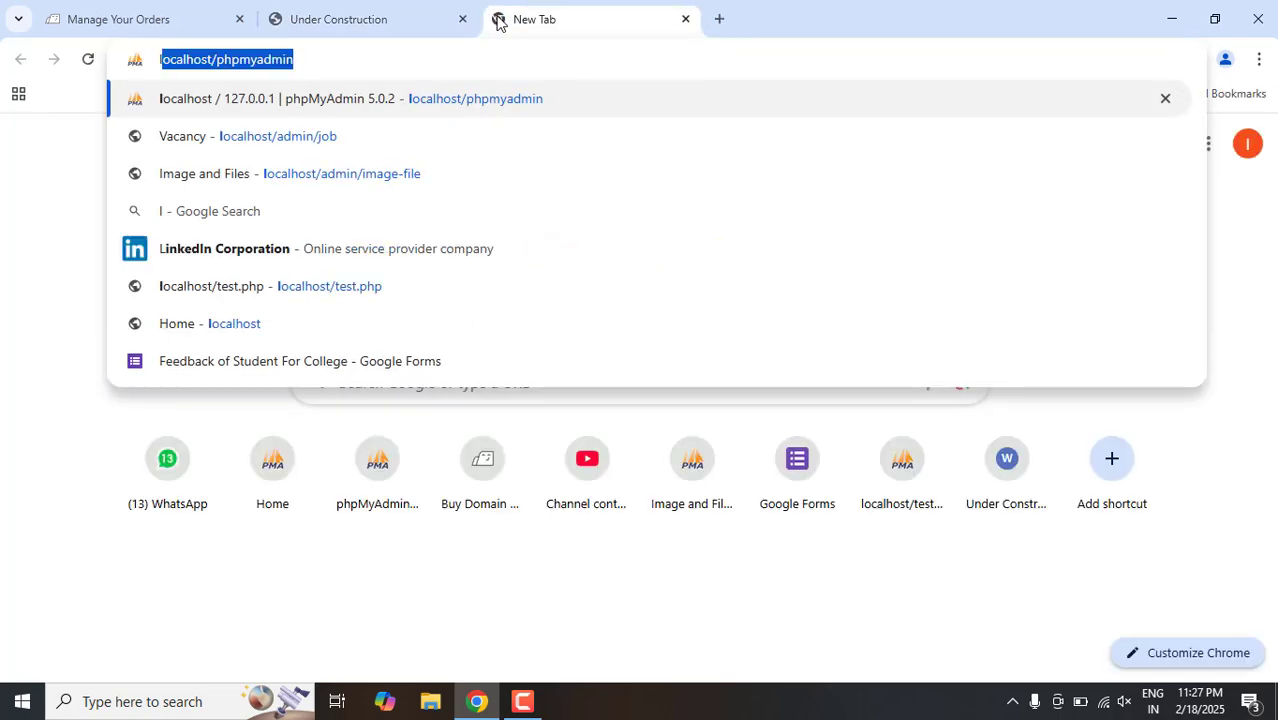
{"action": "type", "text": "ocalhost/"}
{"action": "key", "text": "BackSpace"}
{"action": "key", "text": "Return"}
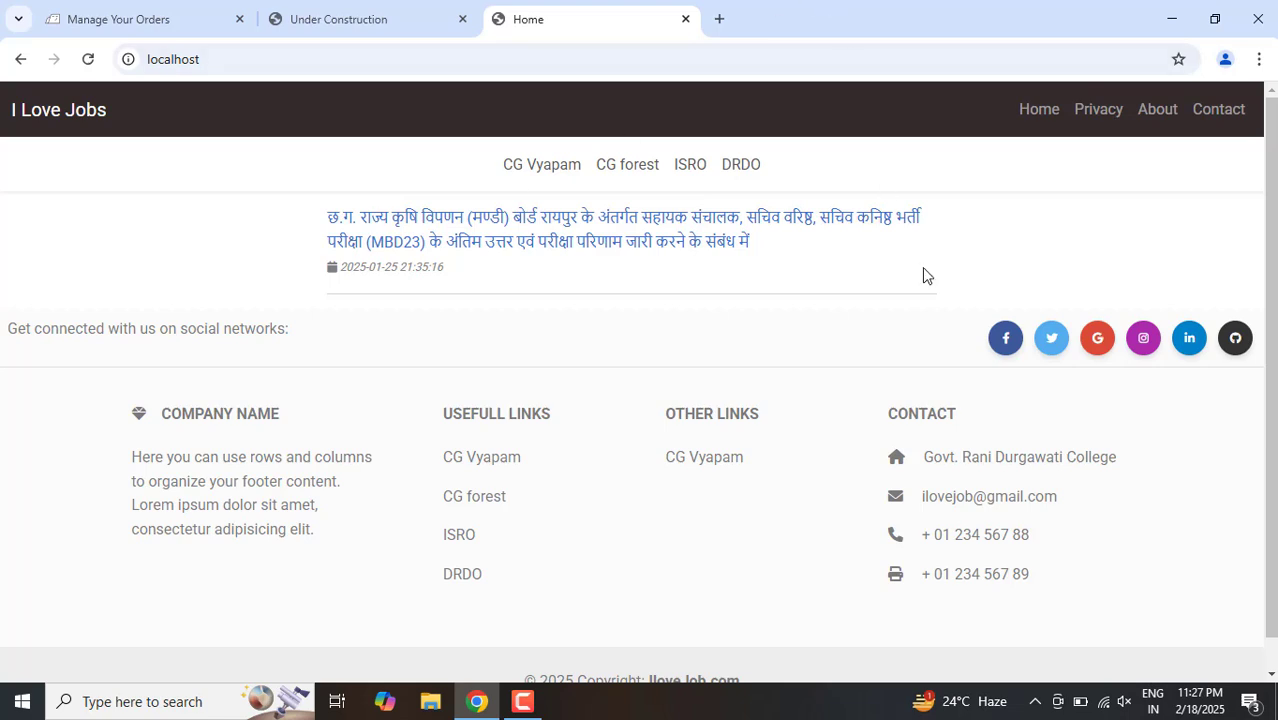
{"action": "scroll", "coordinate": [1262, 313], "scroll_direction": "down", "scroll_amount": 1}
{"action": "scroll", "coordinate": [1262, 313], "scroll_direction": "up", "scroll_amount": 1}
{"action": "left_click", "coordinate": [350, 9]}
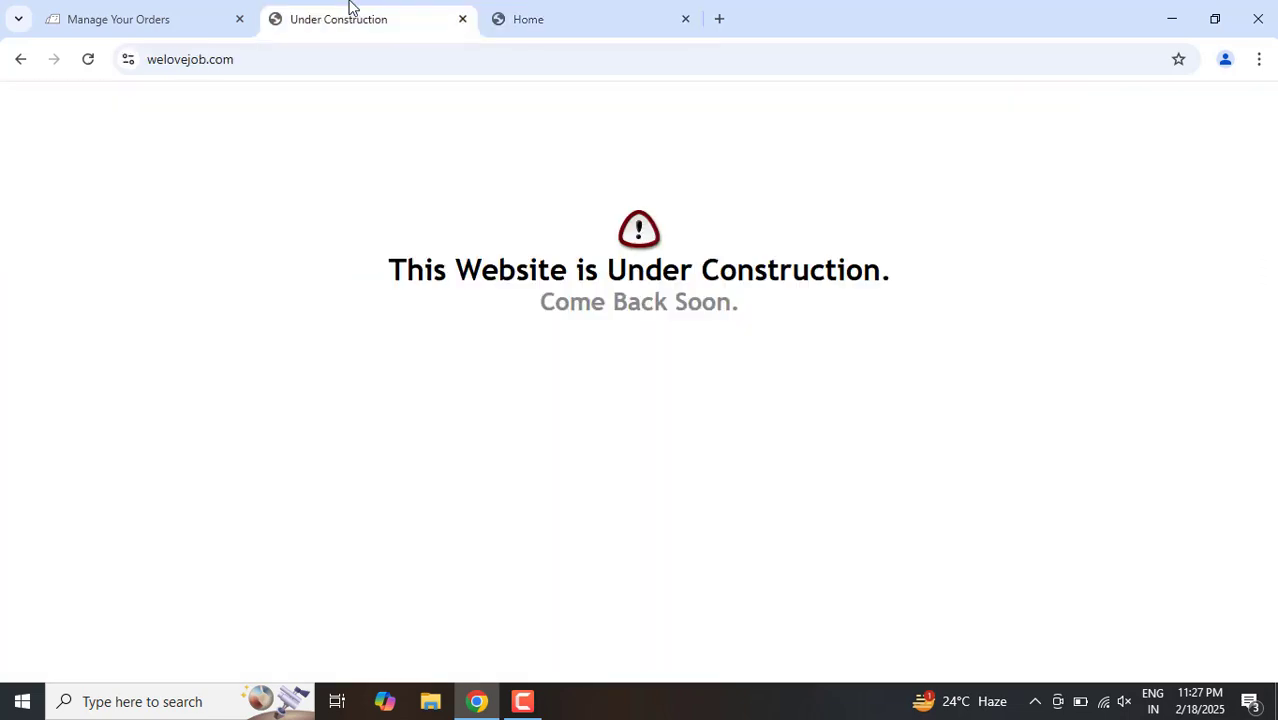
{"action": "left_click", "coordinate": [580, 8]}
Step: Find and open the XAMPP htdocs folder in File Explorer and refresh its file list
{"action": "left_click", "coordinate": [189, 704]}
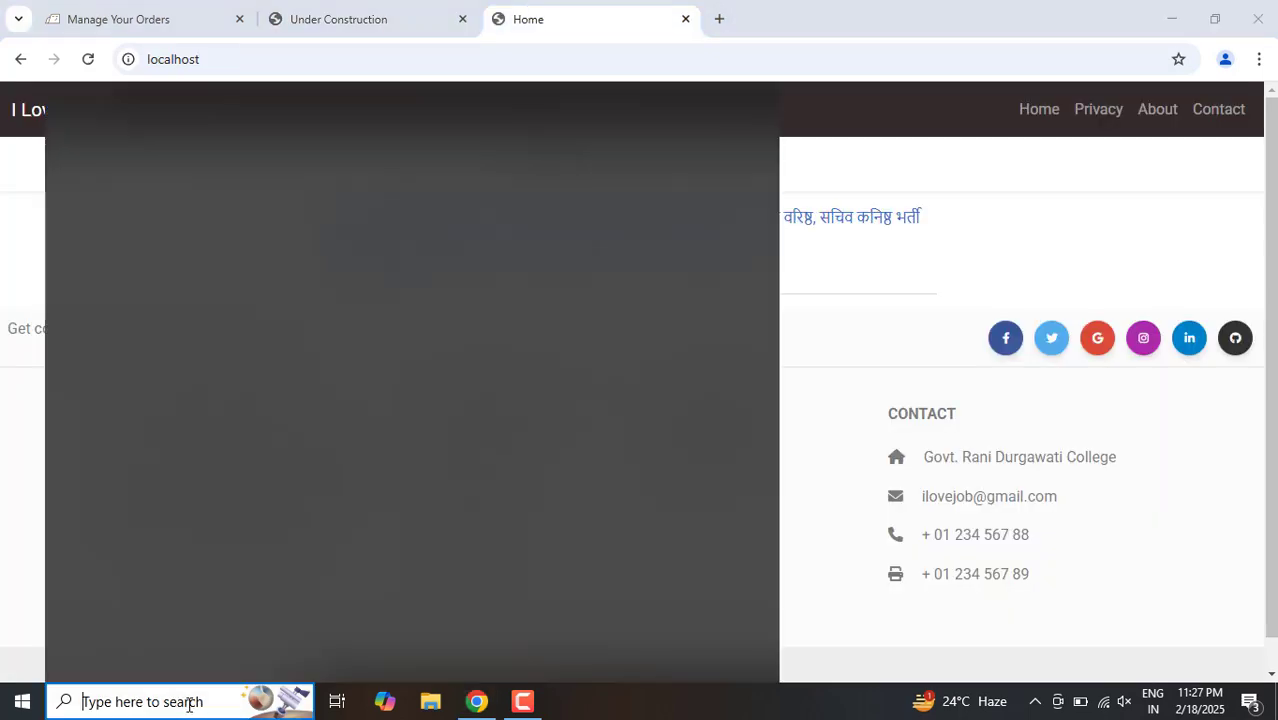
{"action": "type", "text": "ht"}
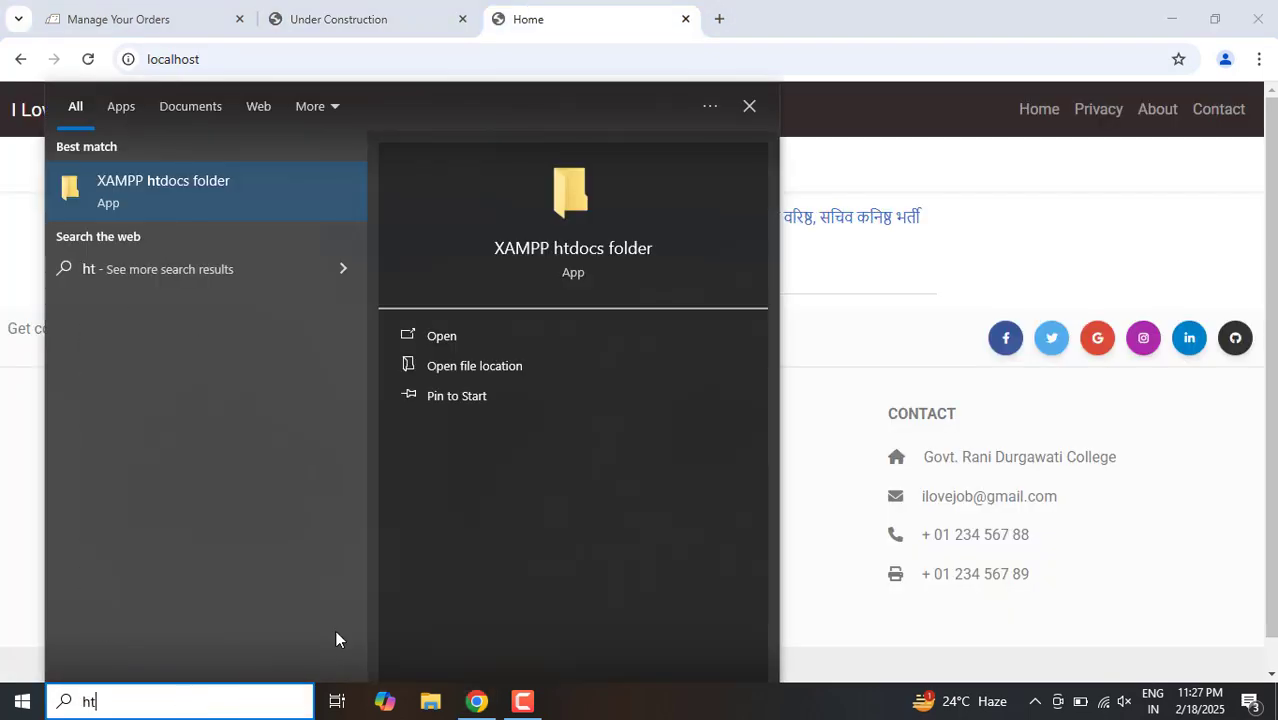
{"action": "left_click", "coordinate": [212, 191]}
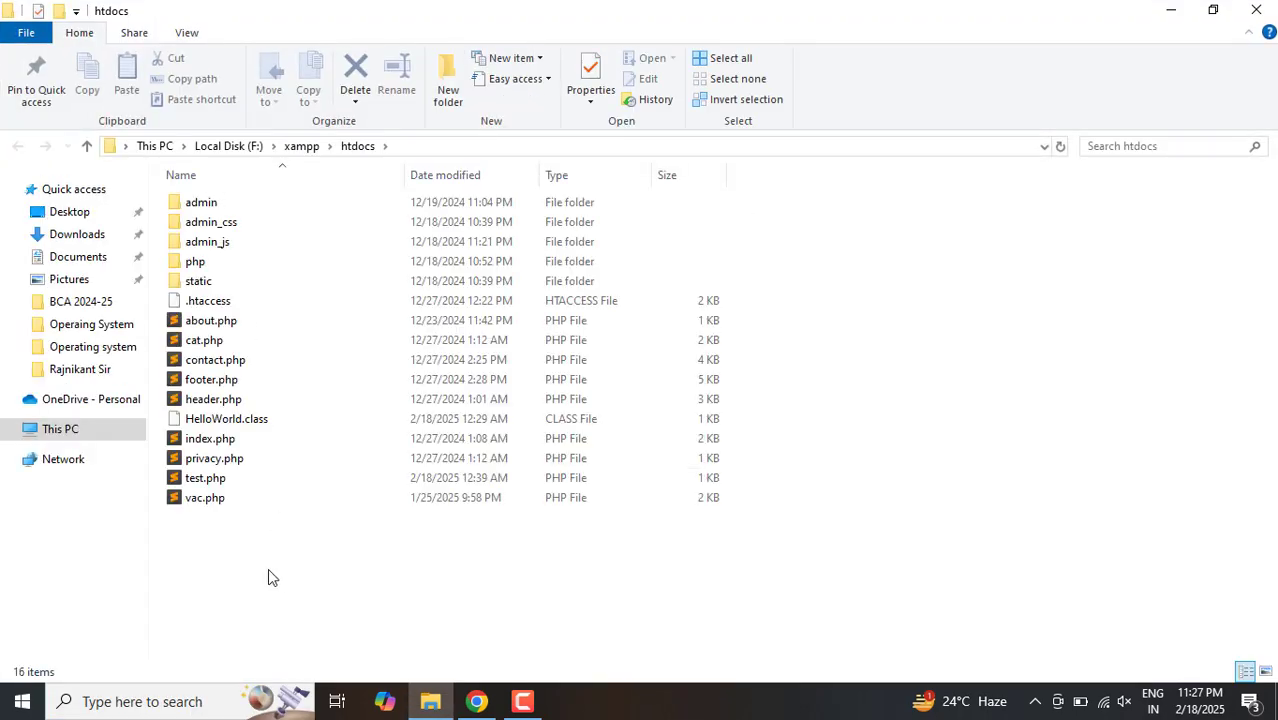
{"action": "key", "text": "ctrl+a"}
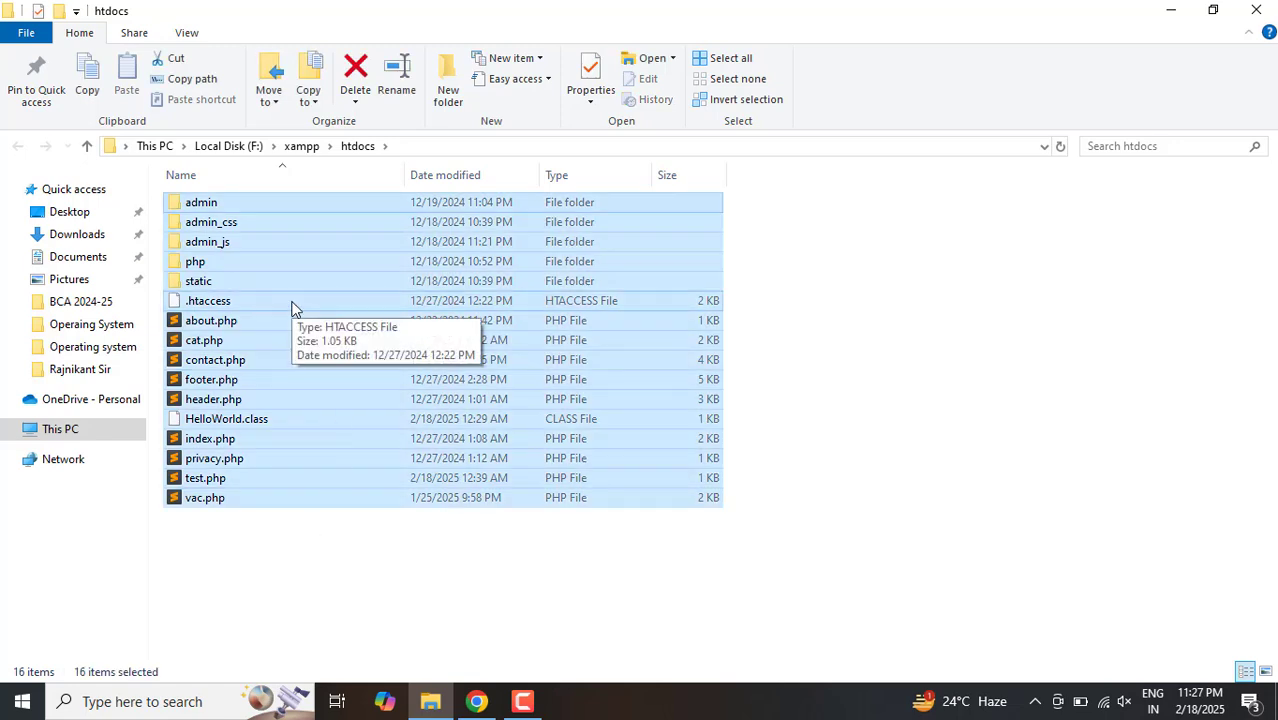
{"action": "left_click", "coordinate": [362, 569]}
{"action": "right_click", "coordinate": [362, 569]}
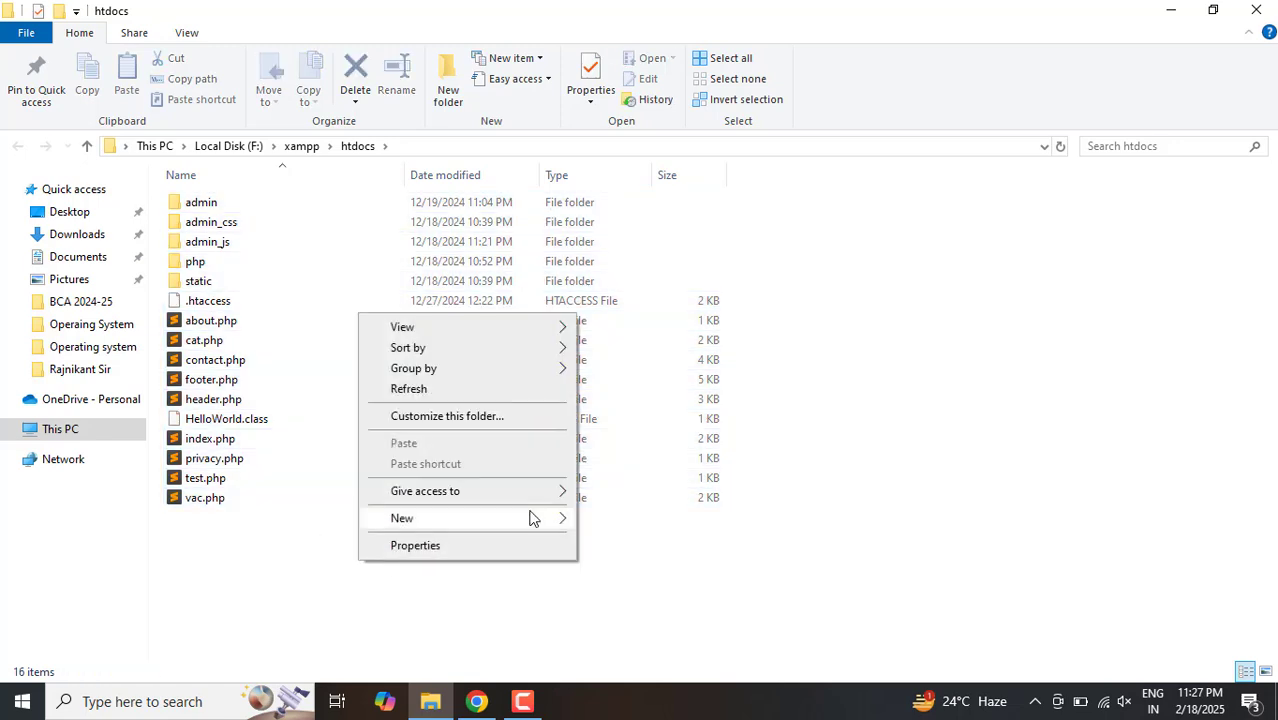
{"action": "left_click", "coordinate": [391, 389]}
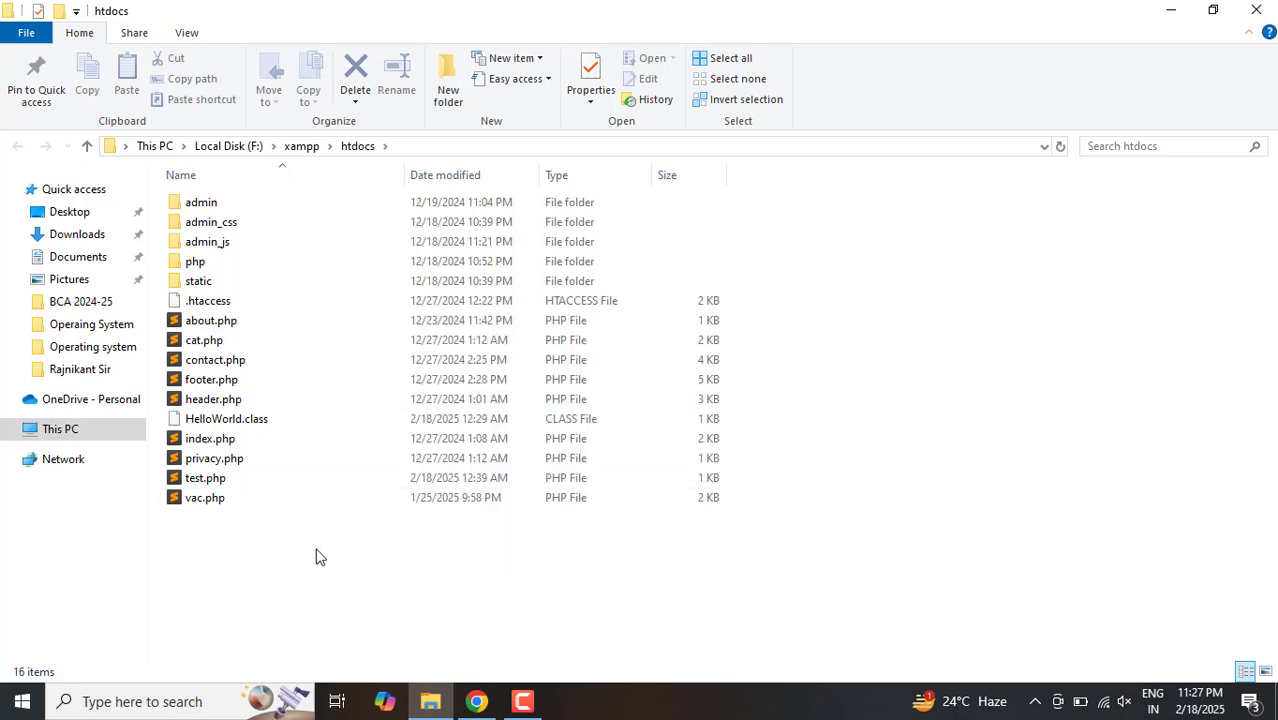
{"action": "key", "text": "ctrl+a"}
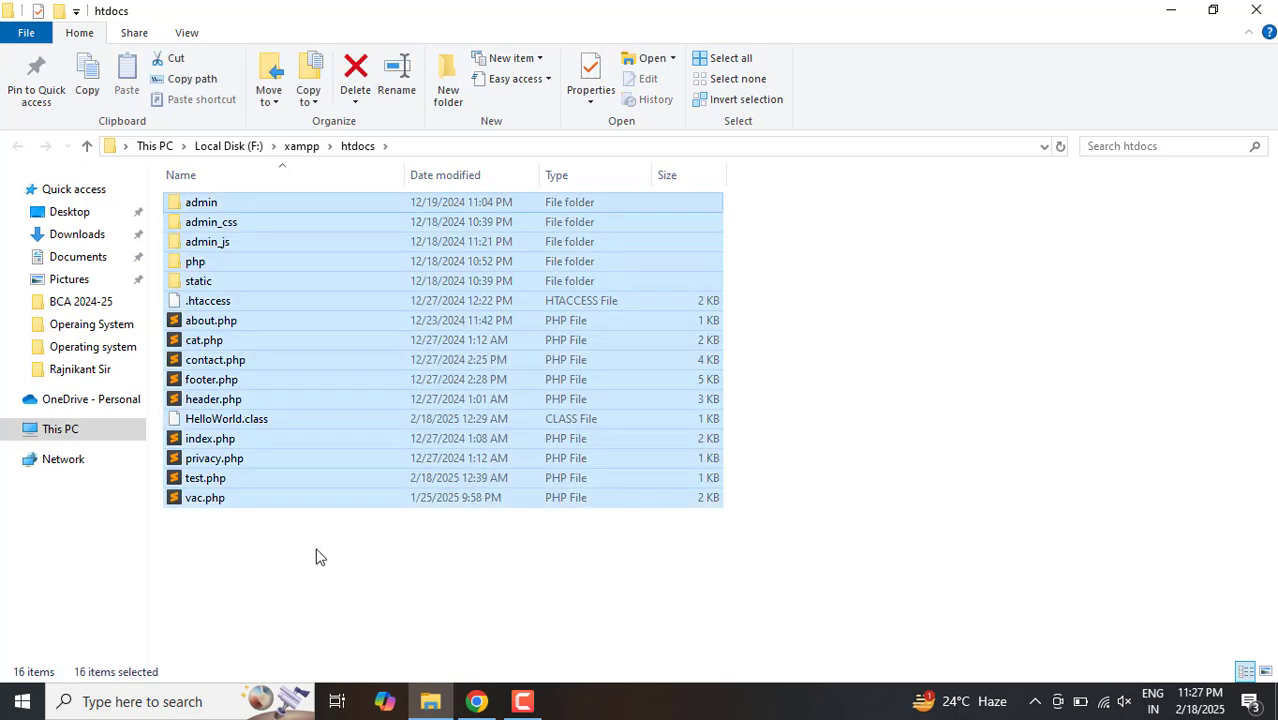
{"action": "right_click", "coordinate": [230, 392]}
{"action": "left_click", "coordinate": [242, 574]}
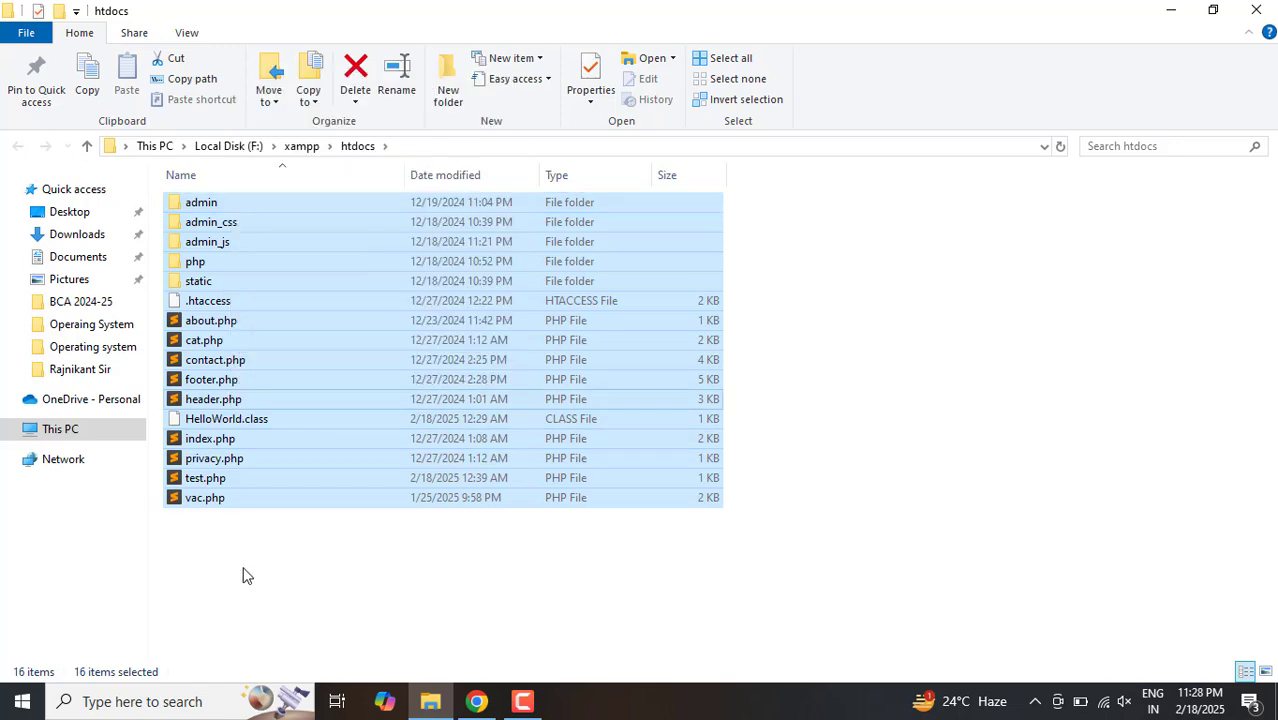
{"action": "left_click", "coordinate": [242, 574]}
Step: Delete the files HelloWorld.class and test.php from the htdocs folder
{"action": "left_click", "coordinate": [238, 428]}
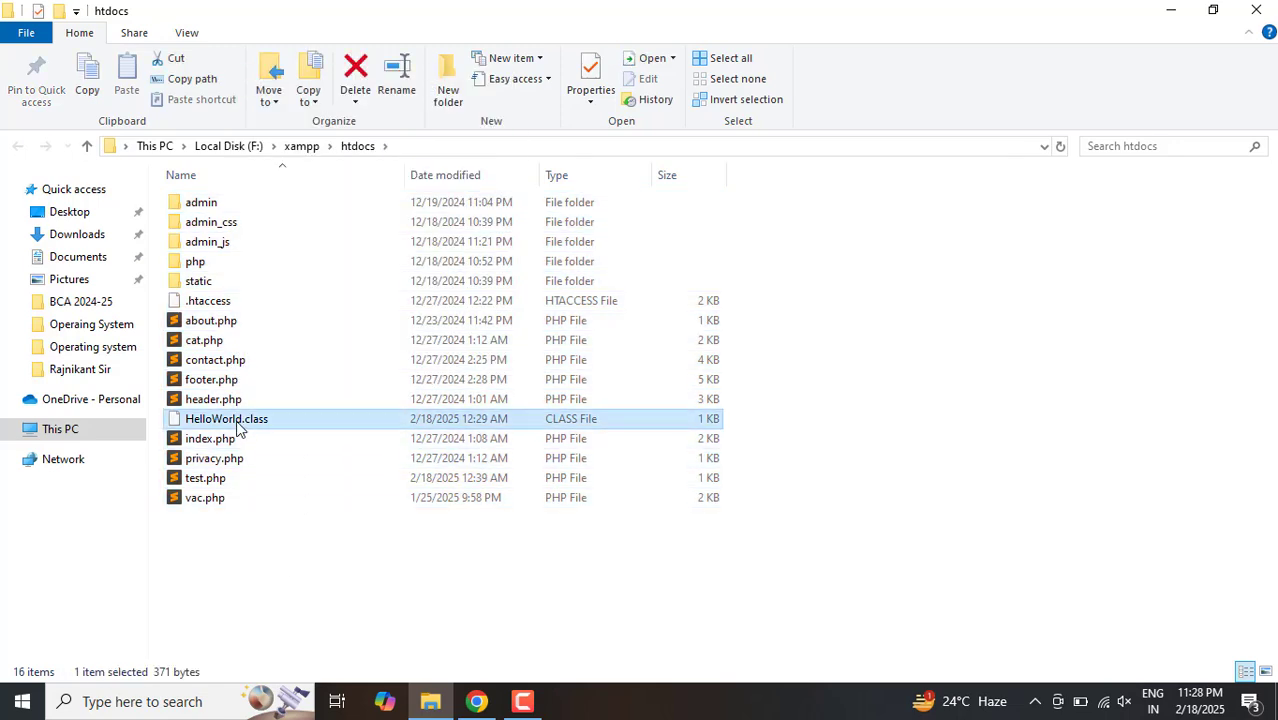
{"action": "key", "text": "Delete"}
{"action": "key", "text": "Return"}
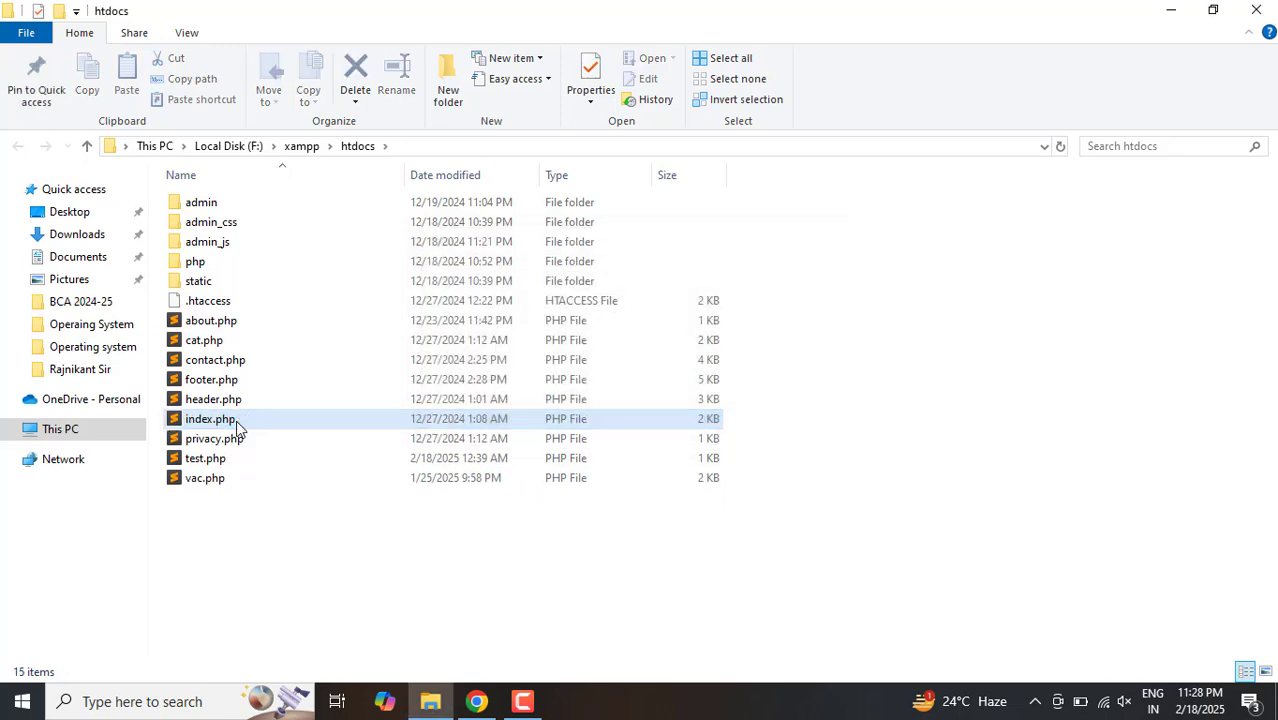
{"action": "left_click", "coordinate": [249, 459]}
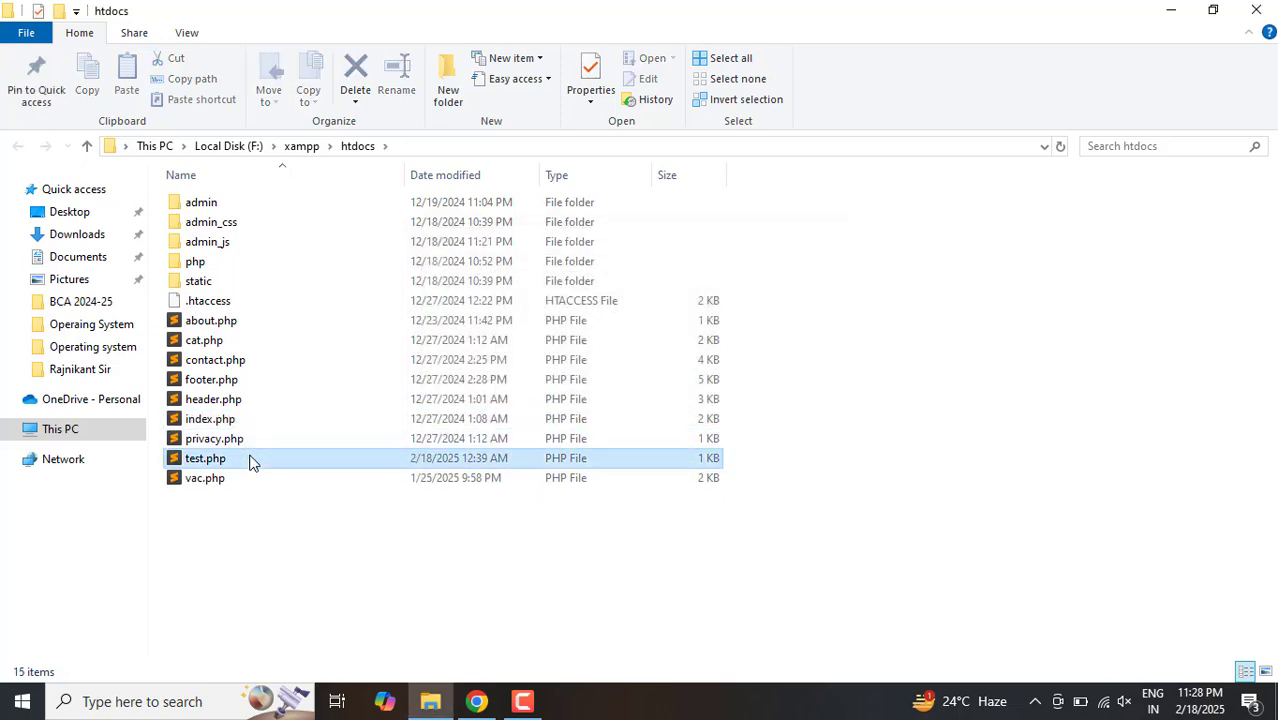
{"action": "key", "text": "Delete"}
{"action": "key", "text": "Return"}
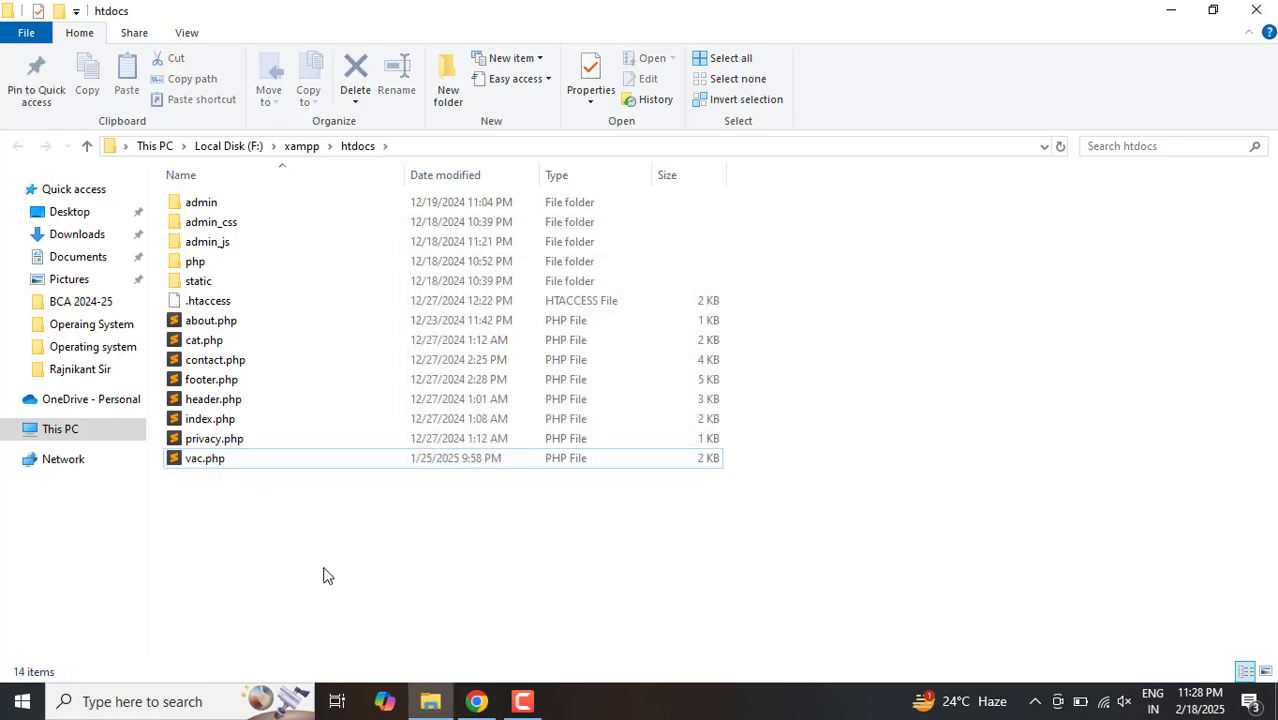
Step: Compress all files and folders in htdocs into a ZIP archive named htdocs.zip in the same folder
{"action": "key", "text": "ctrl+a"}
{"action": "right_click", "coordinate": [352, 340]}
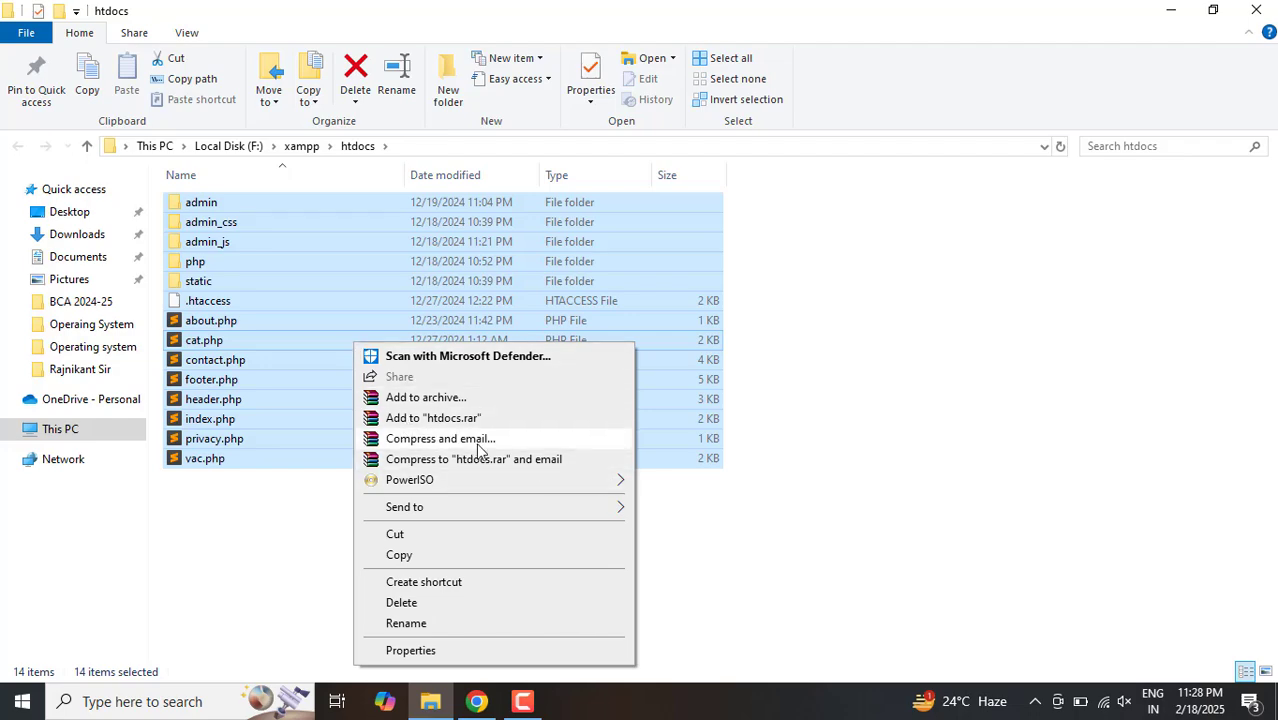
{"action": "left_click", "coordinate": [486, 443]}
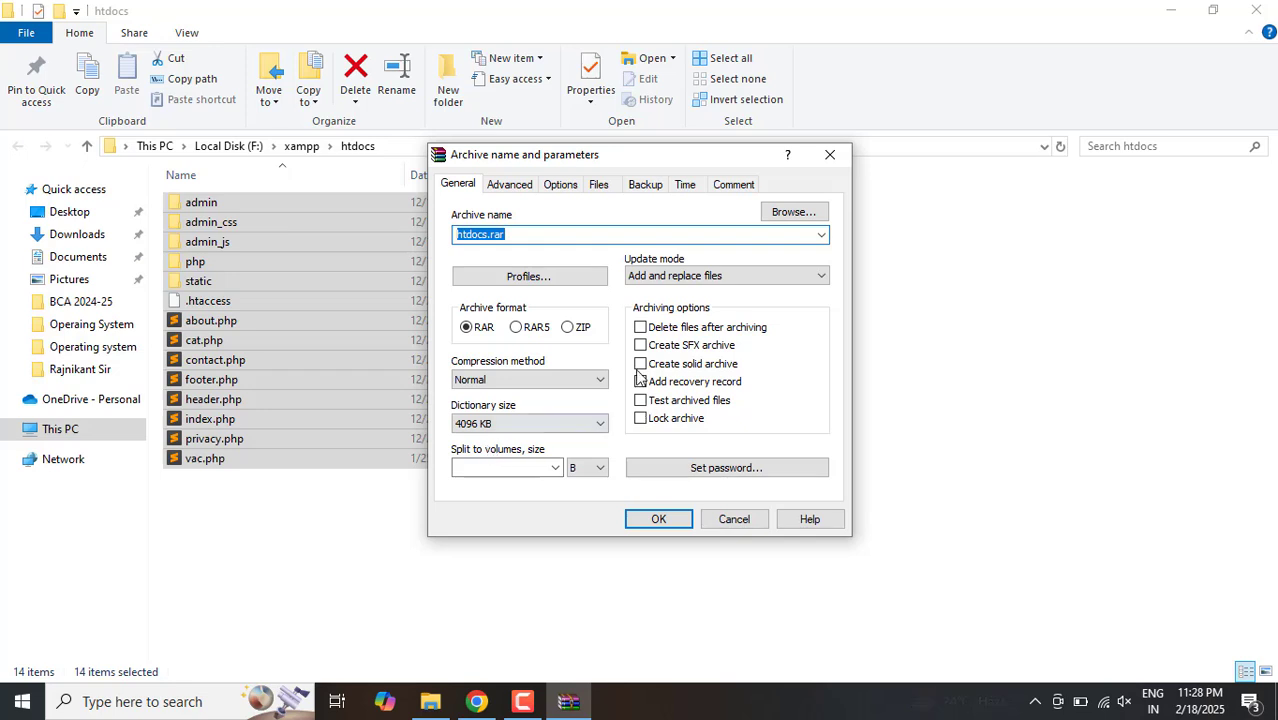
{"action": "left_click", "coordinate": [838, 162]}
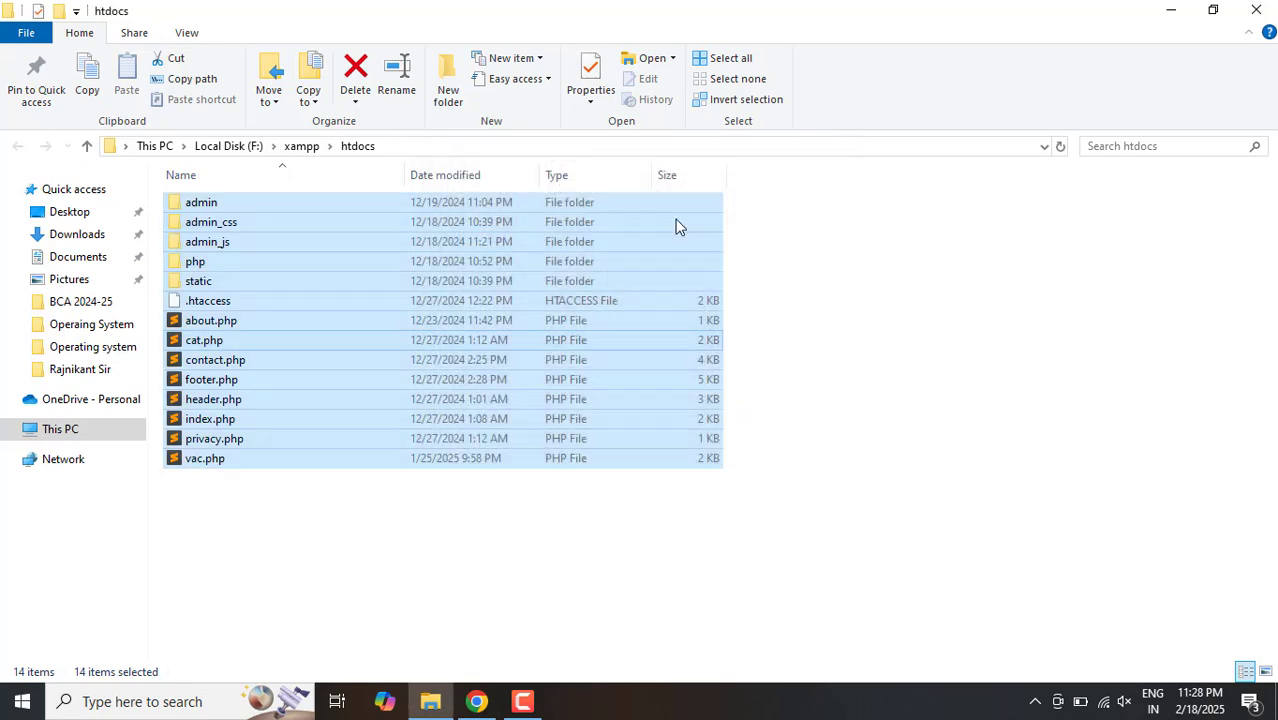
{"action": "right_click", "coordinate": [422, 302]}
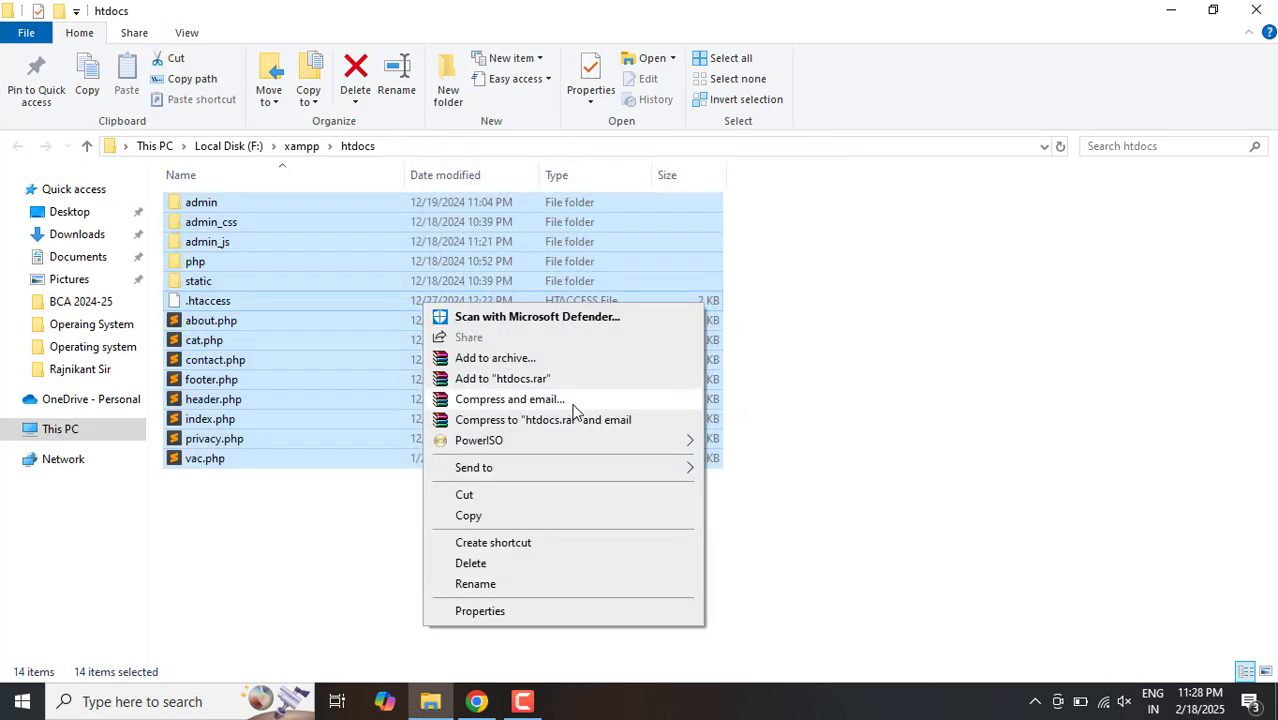
{"action": "left_click", "coordinate": [474, 362]}
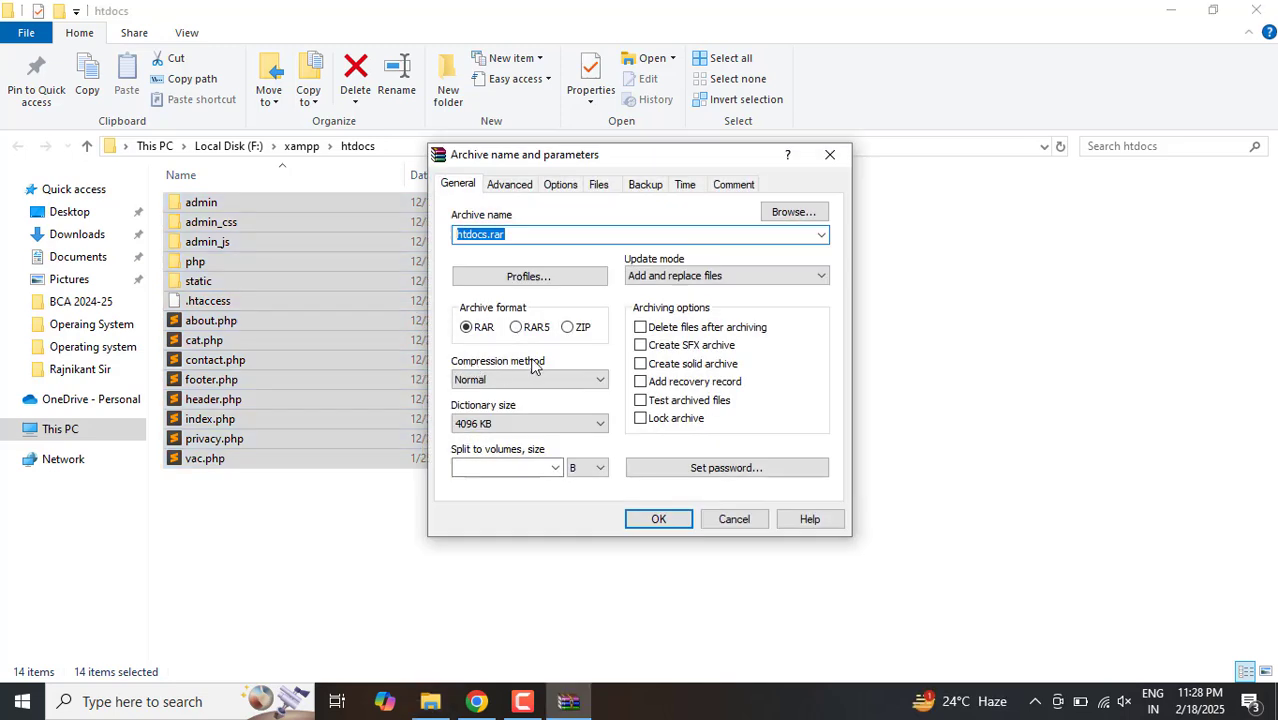
{"action": "left_click", "coordinate": [567, 328]}
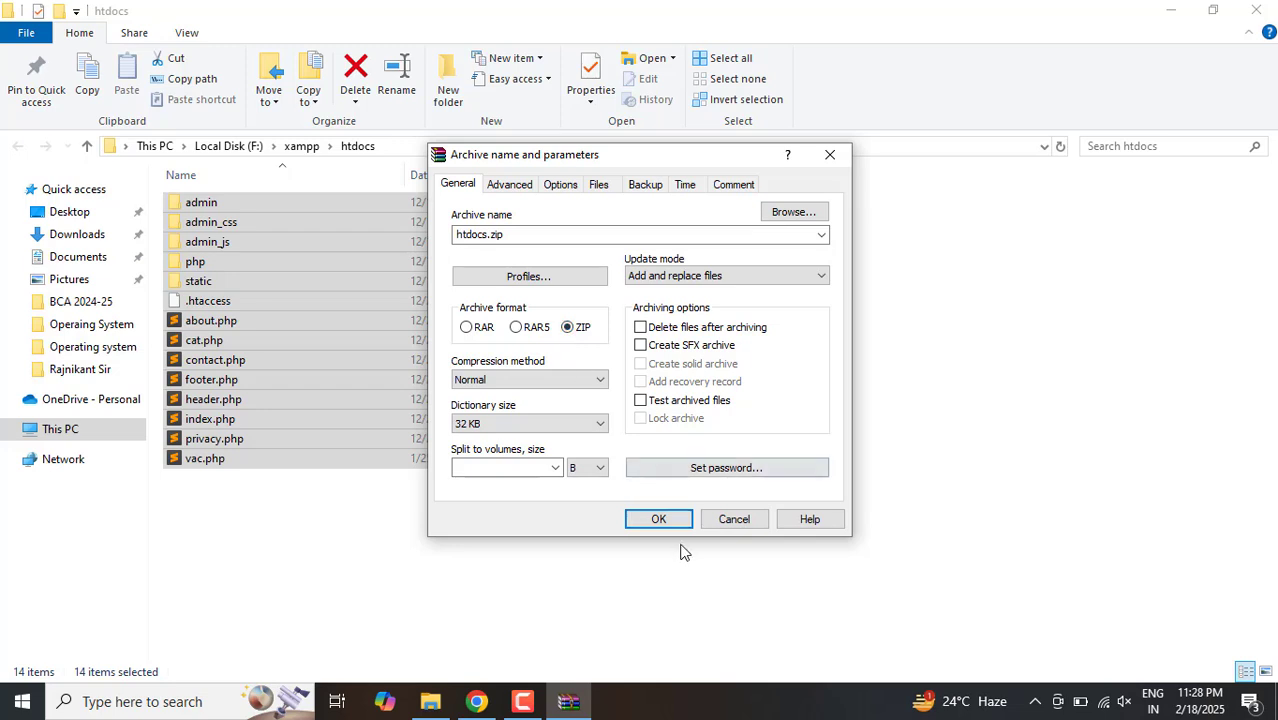
{"action": "left_click", "coordinate": [659, 520]}
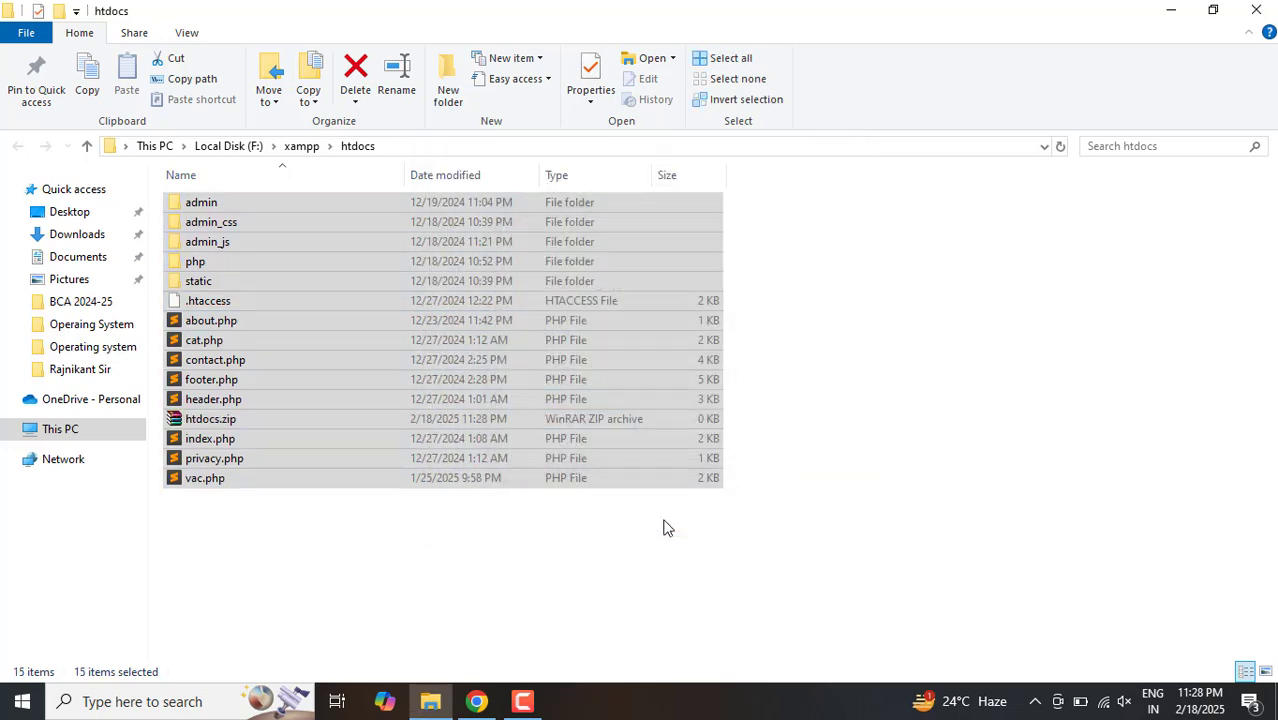
{"action": "left_click", "coordinate": [437, 600]}
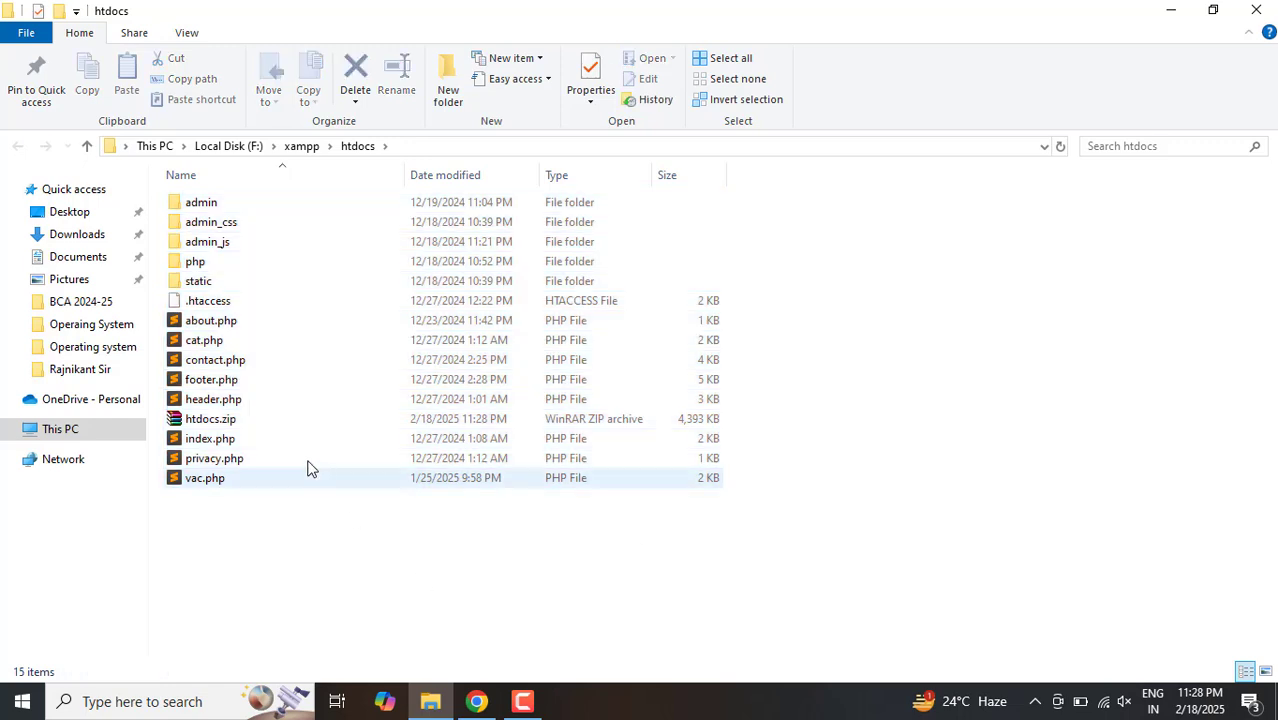
{"action": "left_click", "coordinate": [242, 420]}
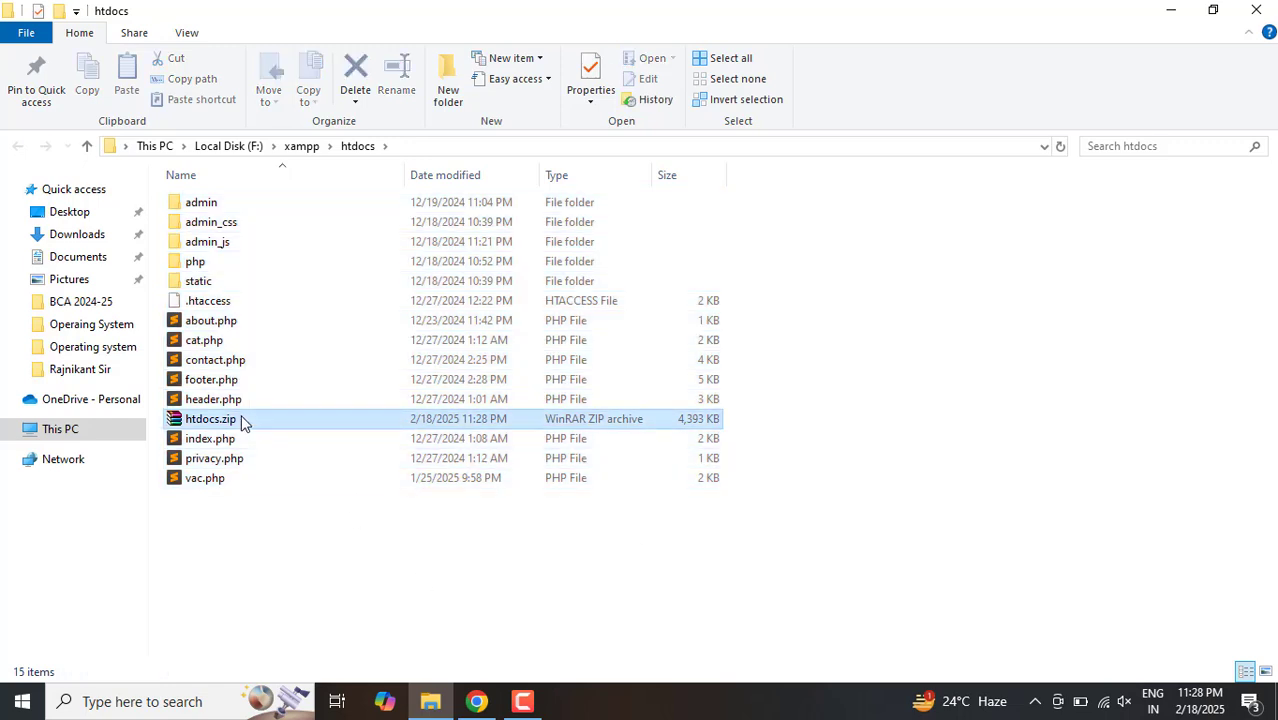
Step: Switch to Chrome and open localhost/phpmyadmin in a new tab
{"action": "left_click", "coordinate": [476, 701]}
{"action": "left_click", "coordinate": [726, 32]}
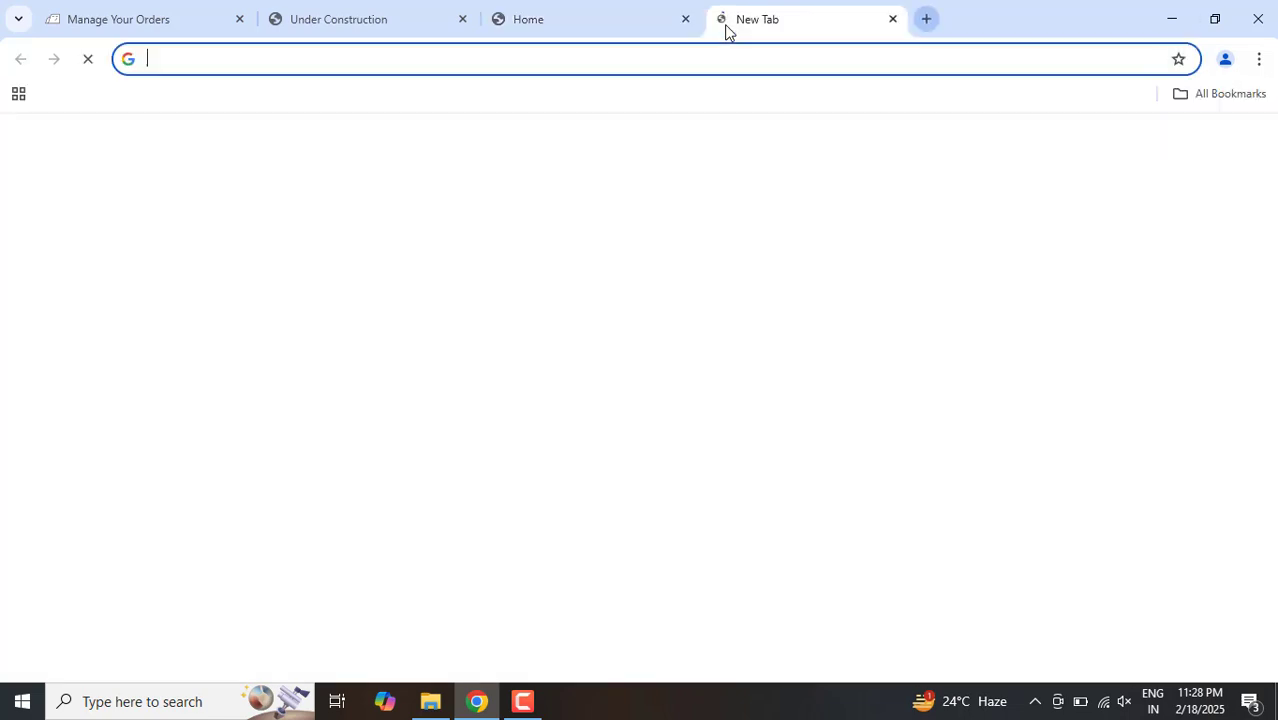
{"action": "type", "text": "l"}
{"action": "key", "text": "Return"}
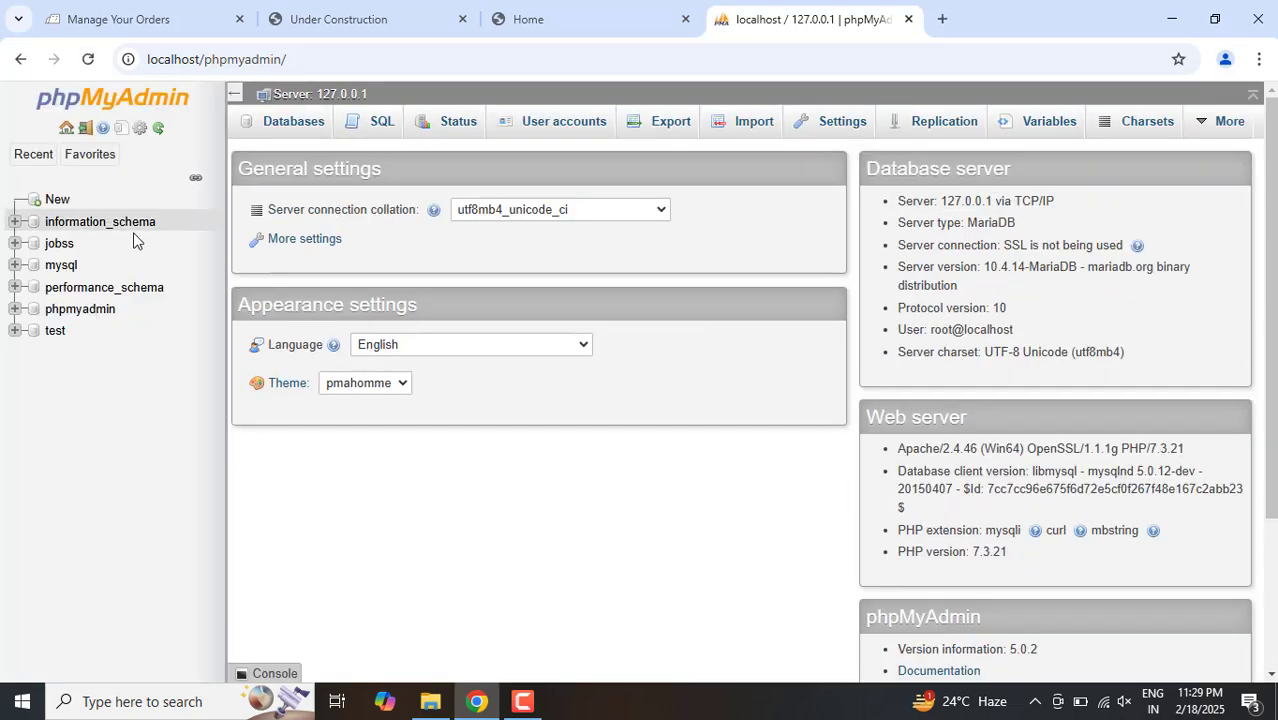
Step: Export the jobss database with the Quick method in SQL format
{"action": "left_click", "coordinate": [60, 246]}
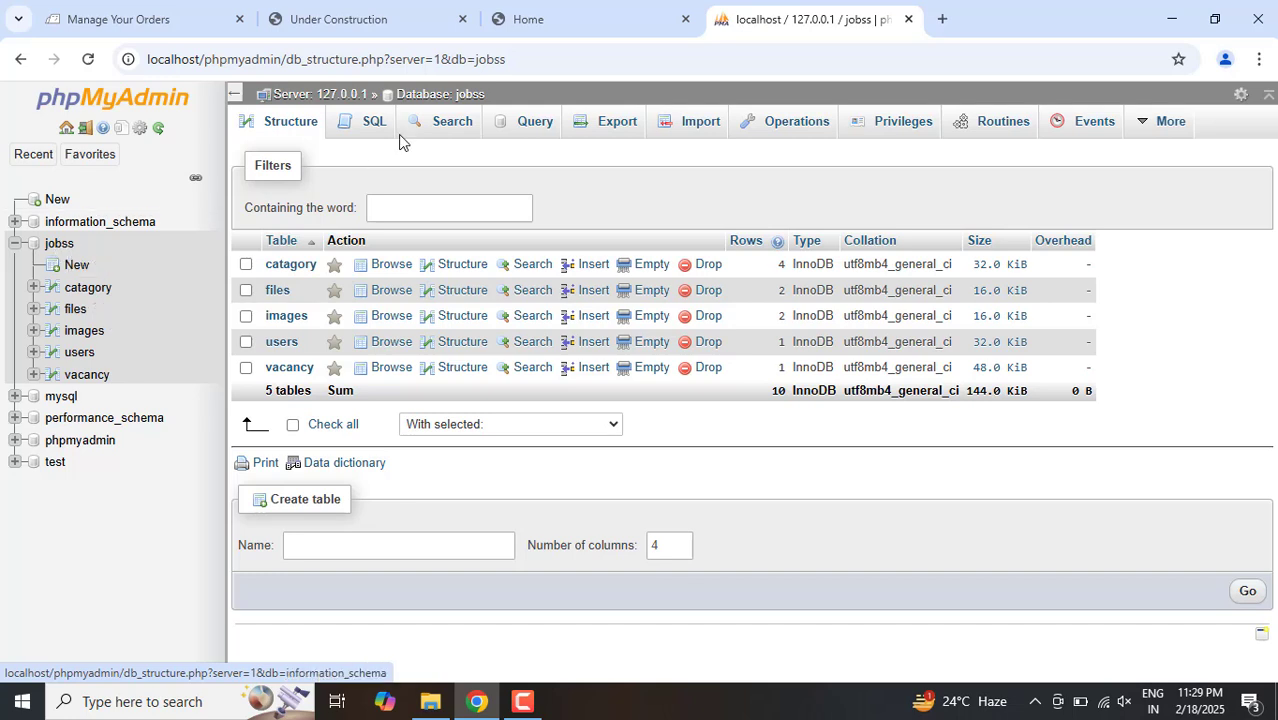
{"action": "left_click", "coordinate": [610, 121]}
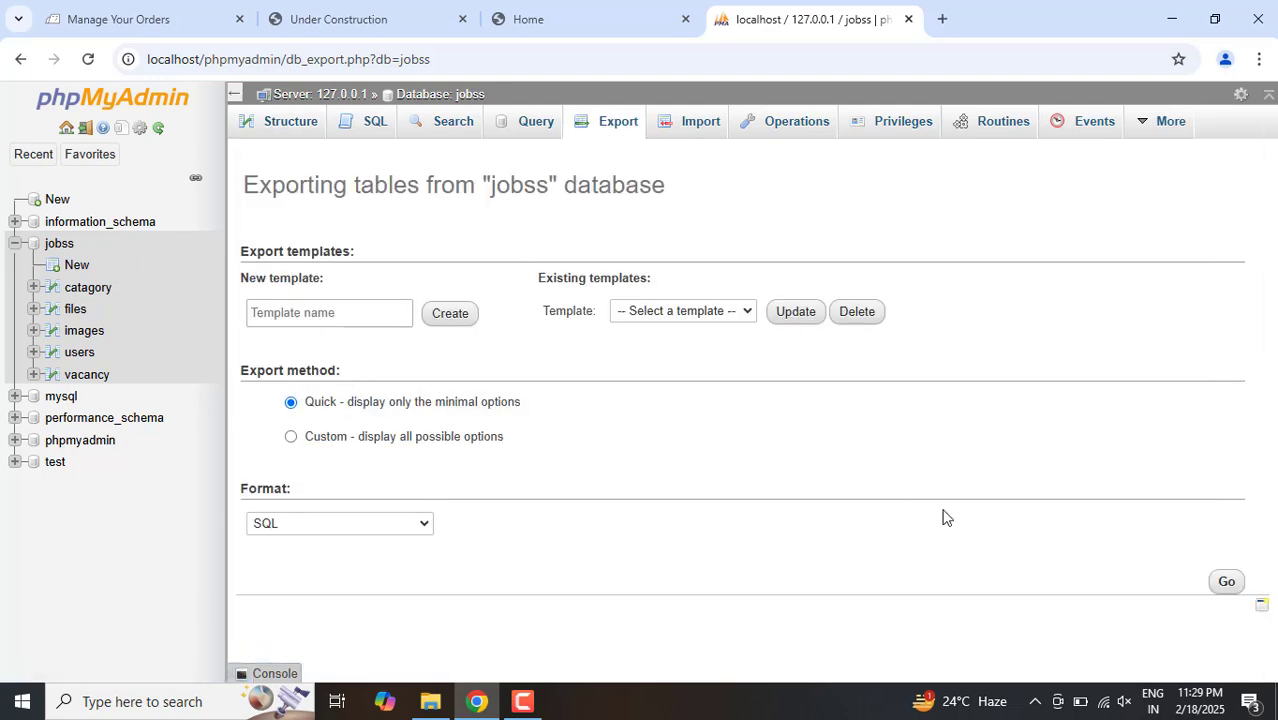
{"action": "left_click", "coordinate": [1230, 582]}
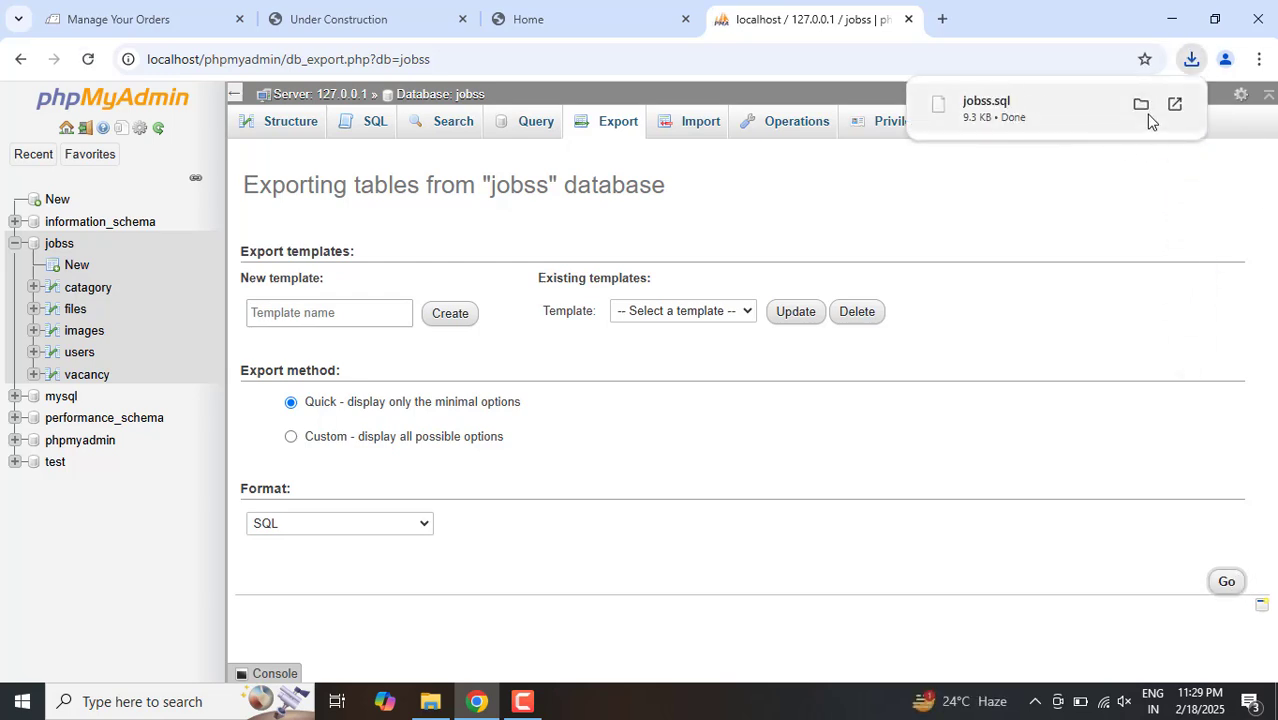
Step: Copy the exported jobss.sql from the Downloads folder into the htdocs folder and close the htdocs window
{"action": "mouse_move", "coordinate": [1148, 120]}
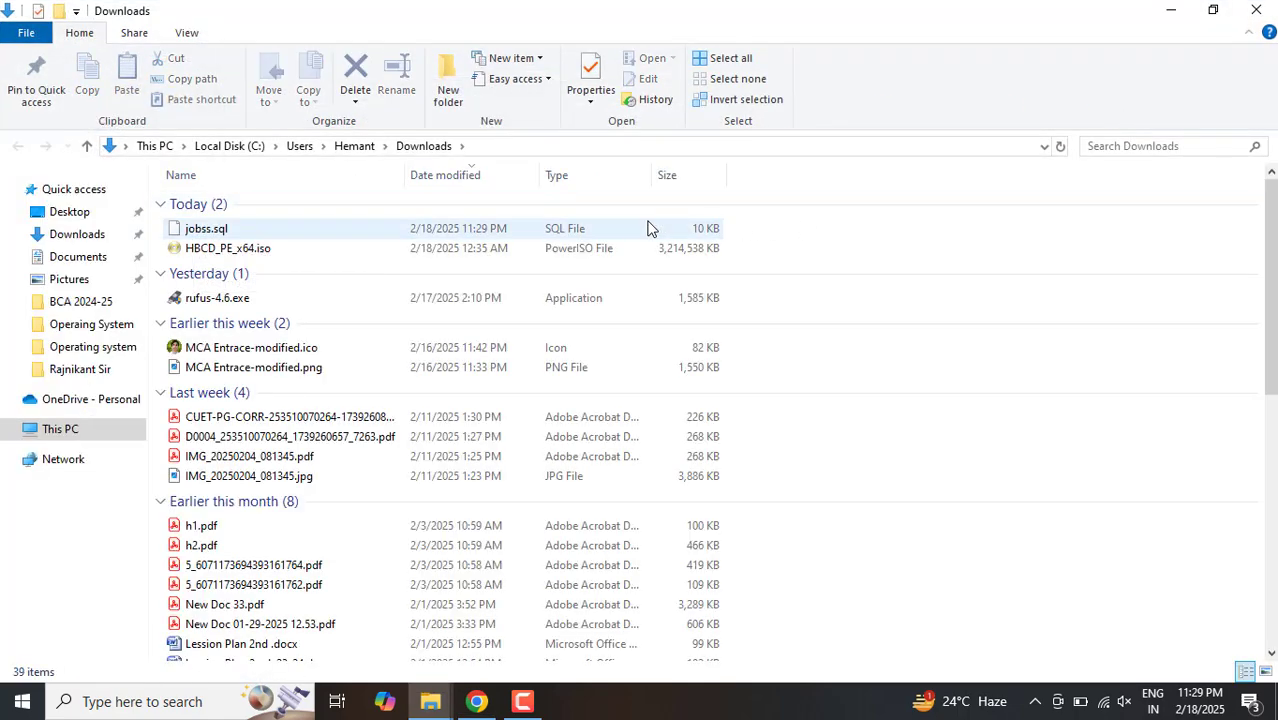
{"action": "key", "text": "ctrl+c"}
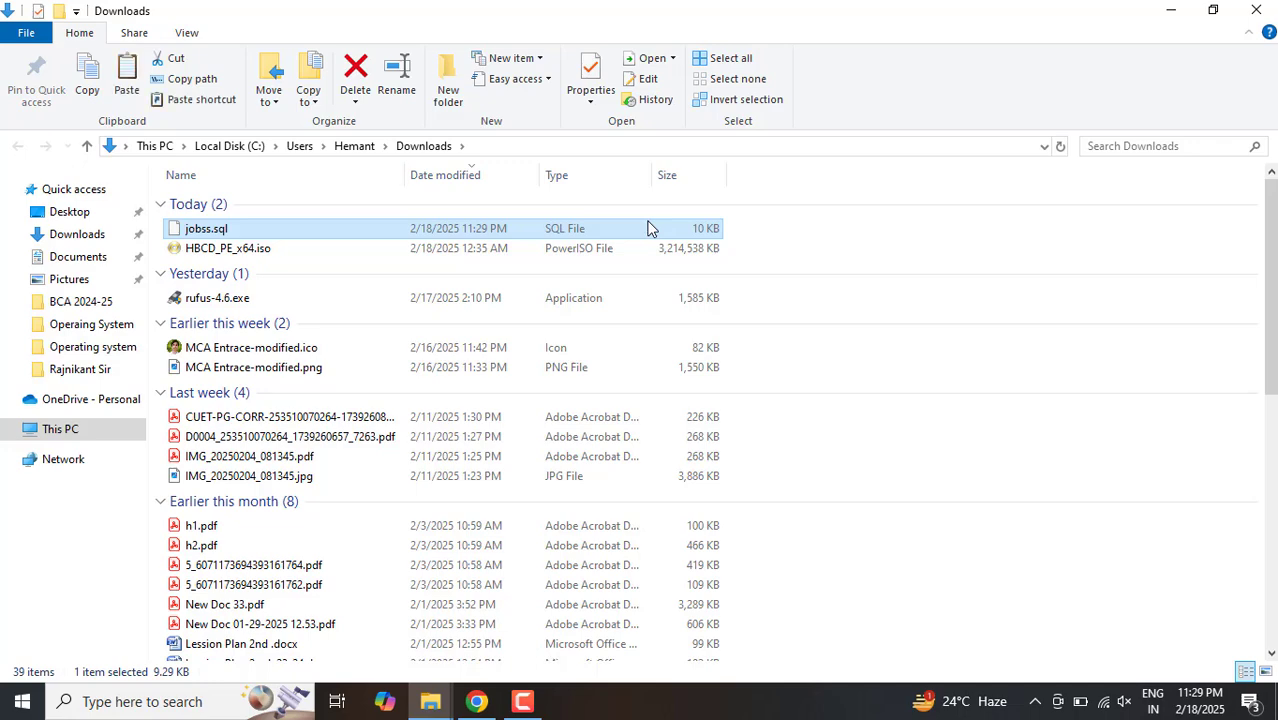
{"action": "mouse_move", "coordinate": [424, 703]}
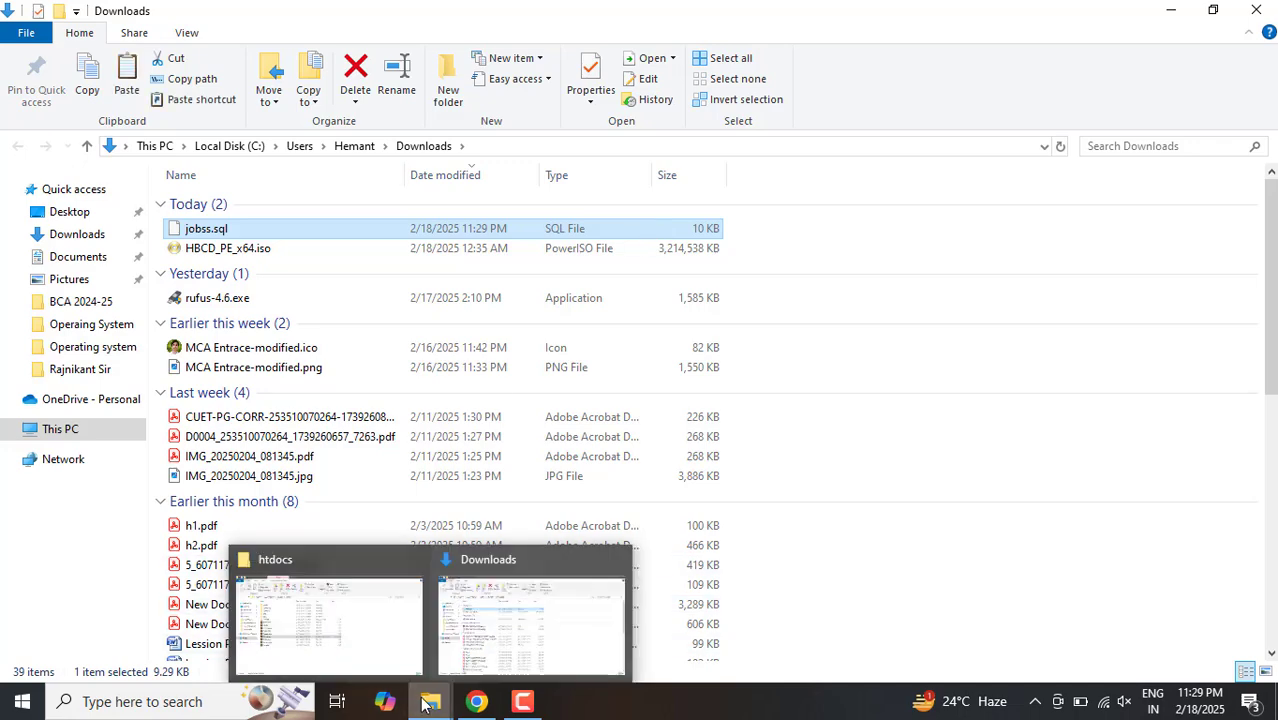
{"action": "left_click", "coordinate": [361, 635]}
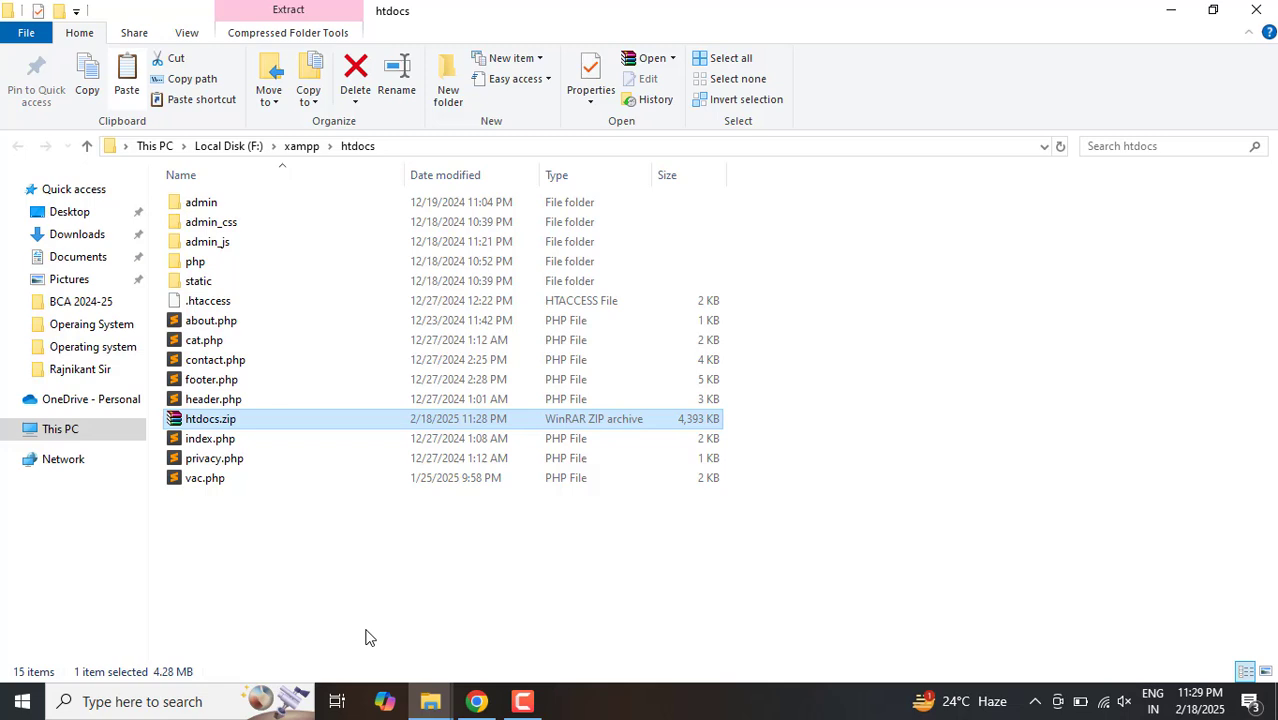
{"action": "left_click", "coordinate": [460, 611]}
{"action": "key", "text": "ctrl+v"}
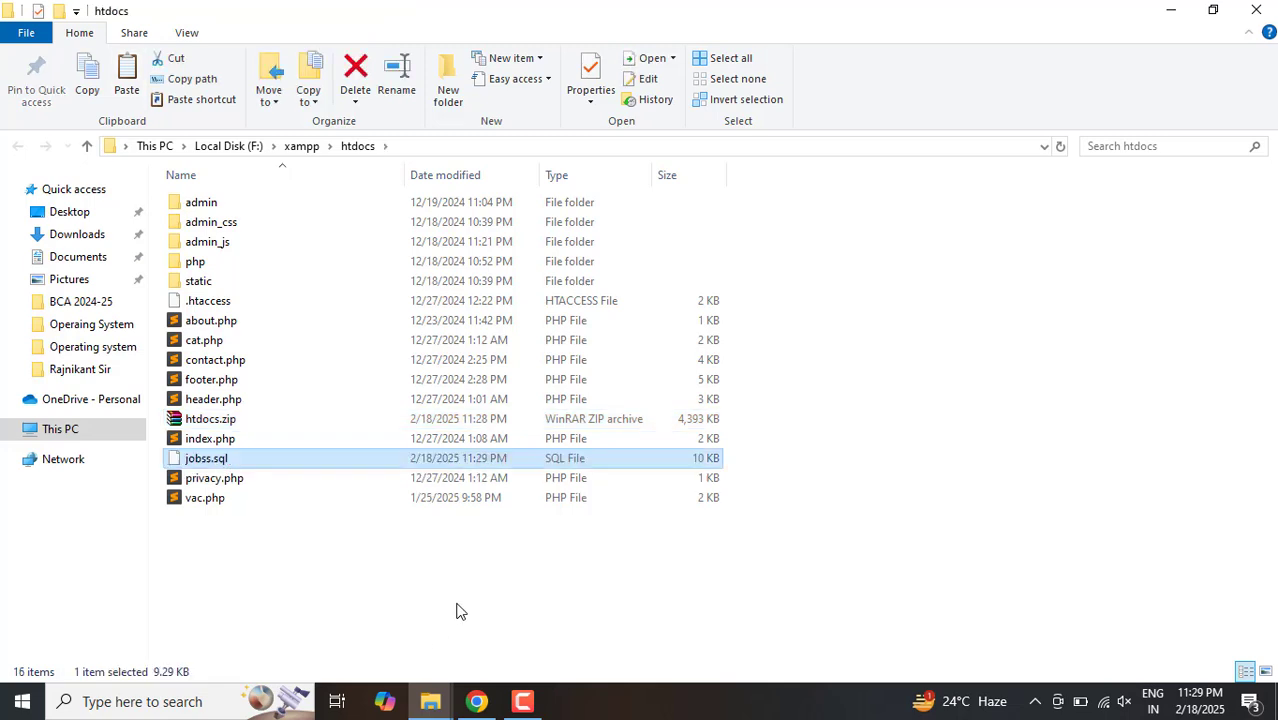
{"action": "left_click", "coordinate": [460, 611]}
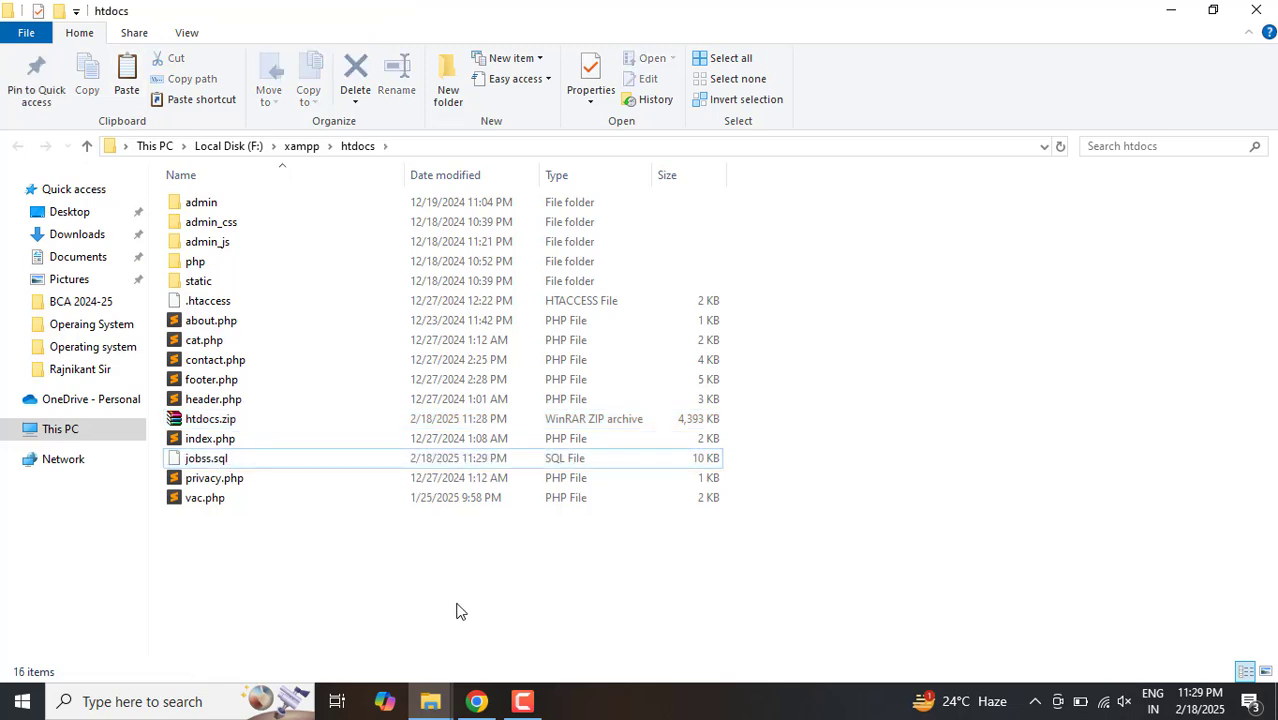
{"action": "left_click", "coordinate": [1258, 9]}
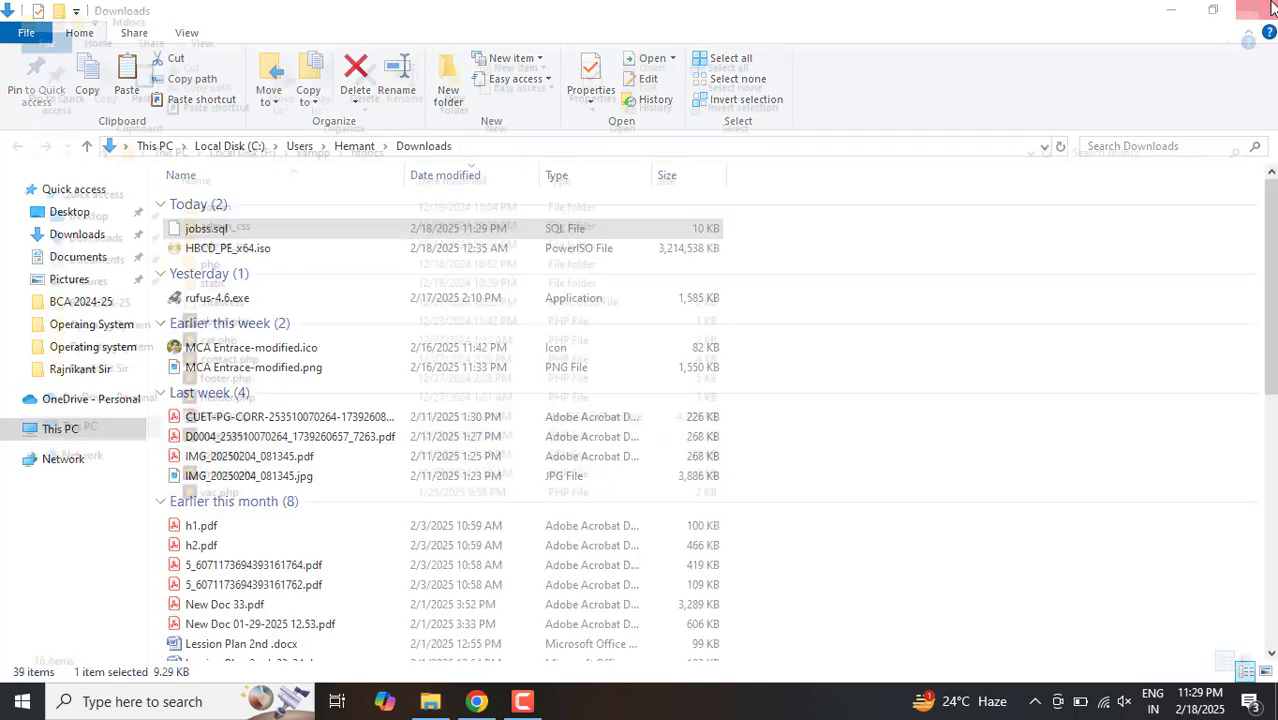
Step: Delete jobss.sql from the Downloads folder and close that window
{"action": "right_click", "coordinate": [207, 236]}
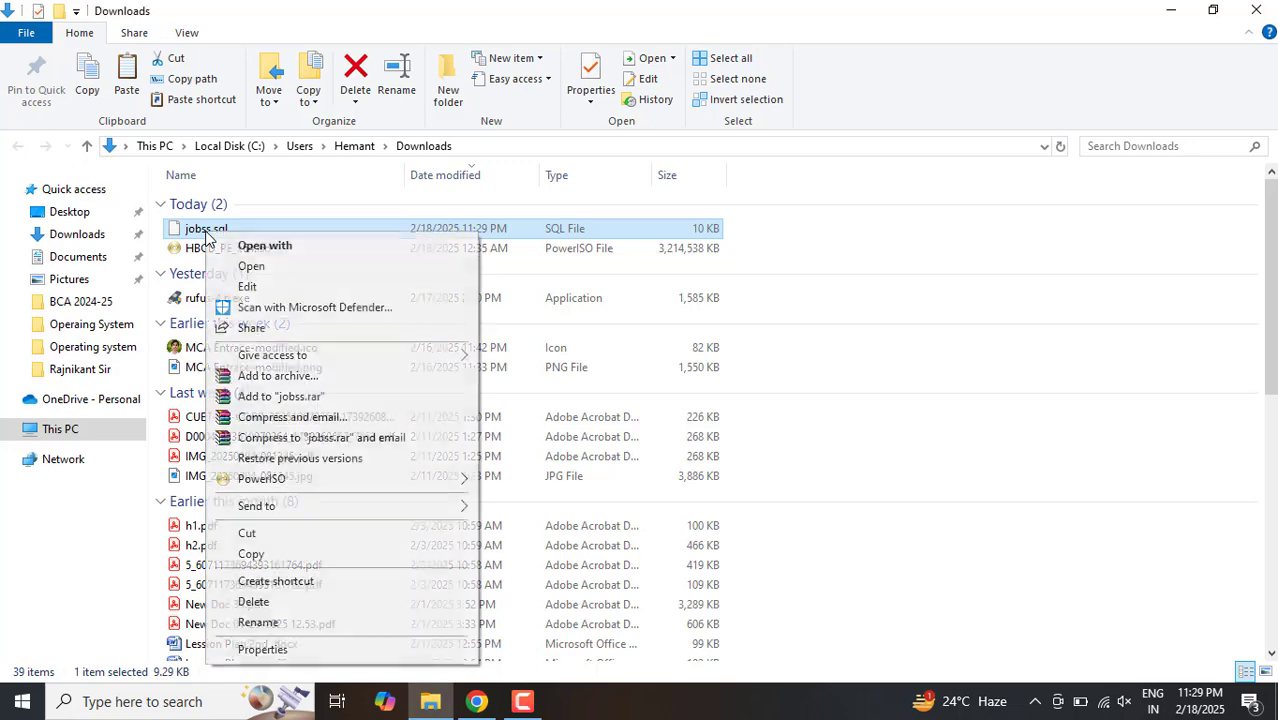
{"action": "left_click", "coordinate": [253, 604]}
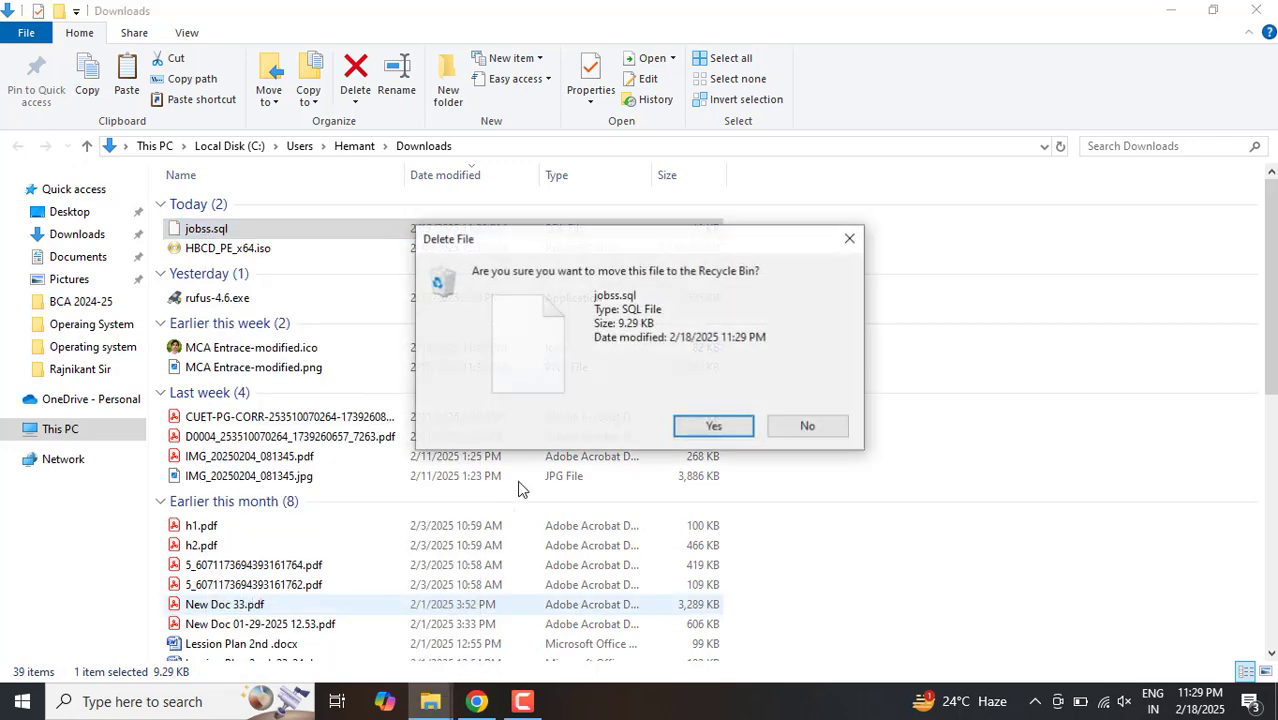
{"action": "left_click", "coordinate": [713, 427]}
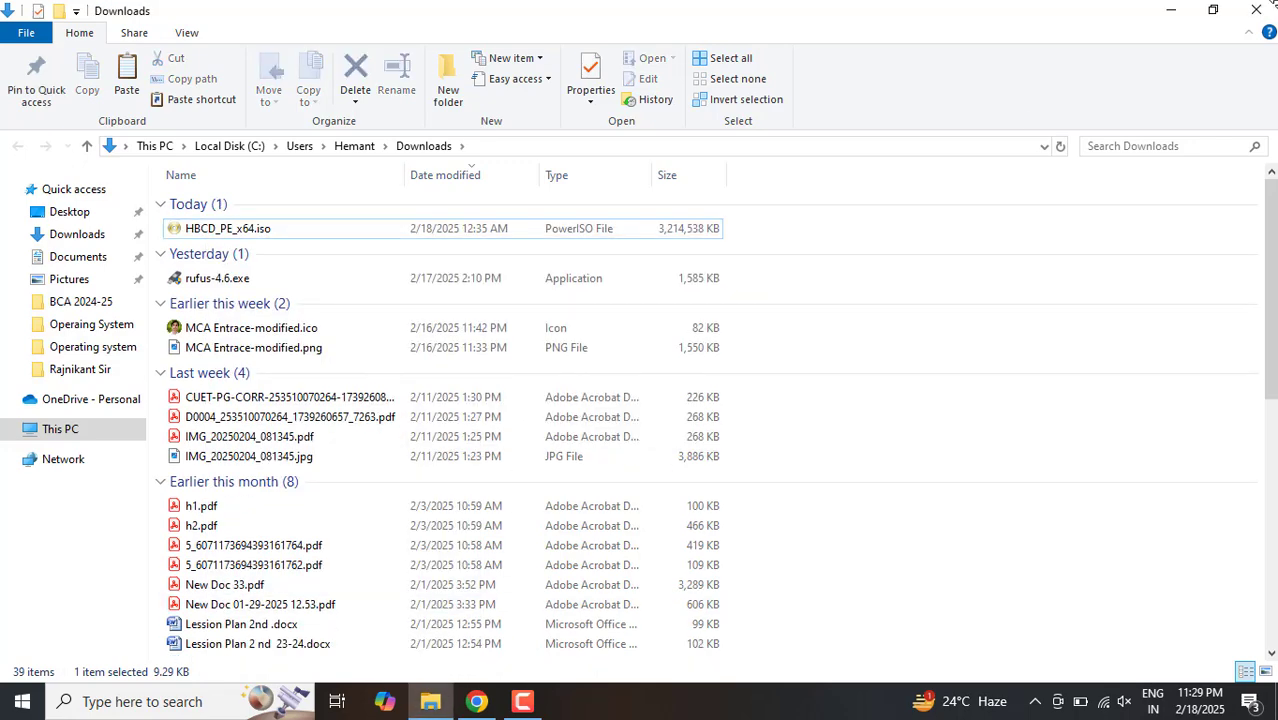
{"action": "left_click", "coordinate": [1262, 9]}
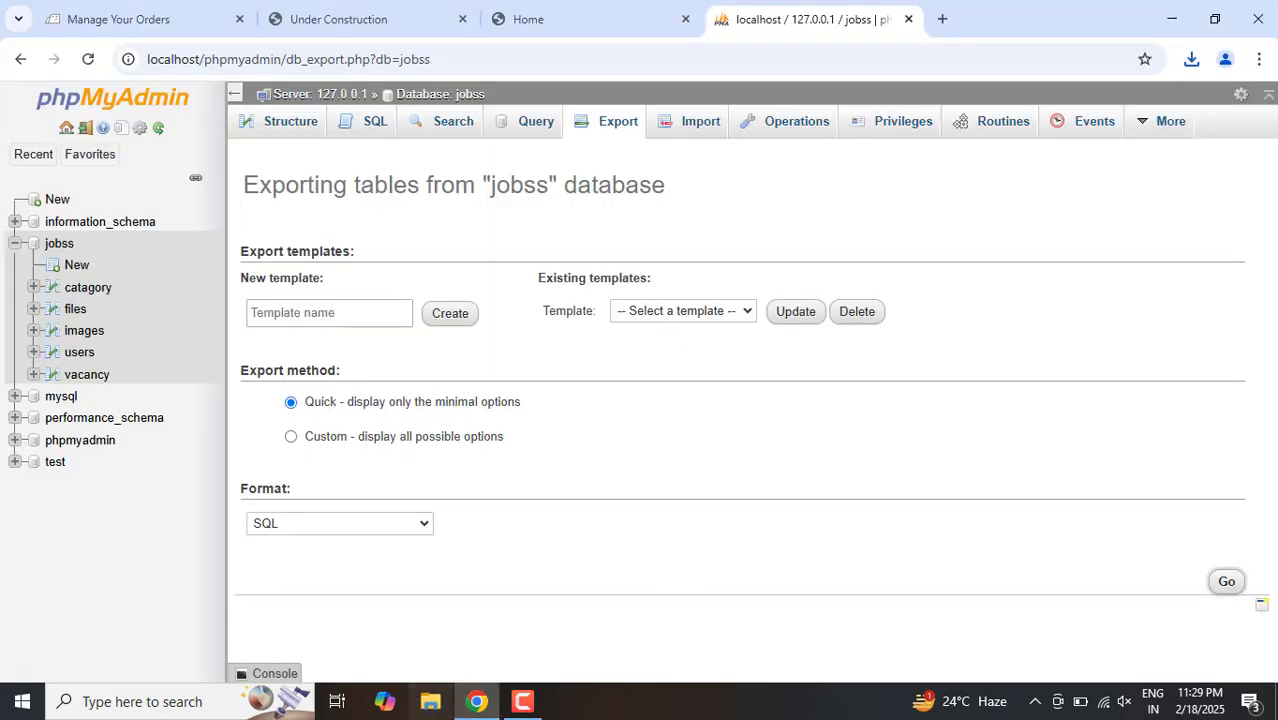
Step: Return to the BigRock orders dashboard and open the Single Domain Linux Hosting order for welovejob.com
{"action": "left_click", "coordinate": [418, 6]}
{"action": "left_click", "coordinate": [157, 9]}
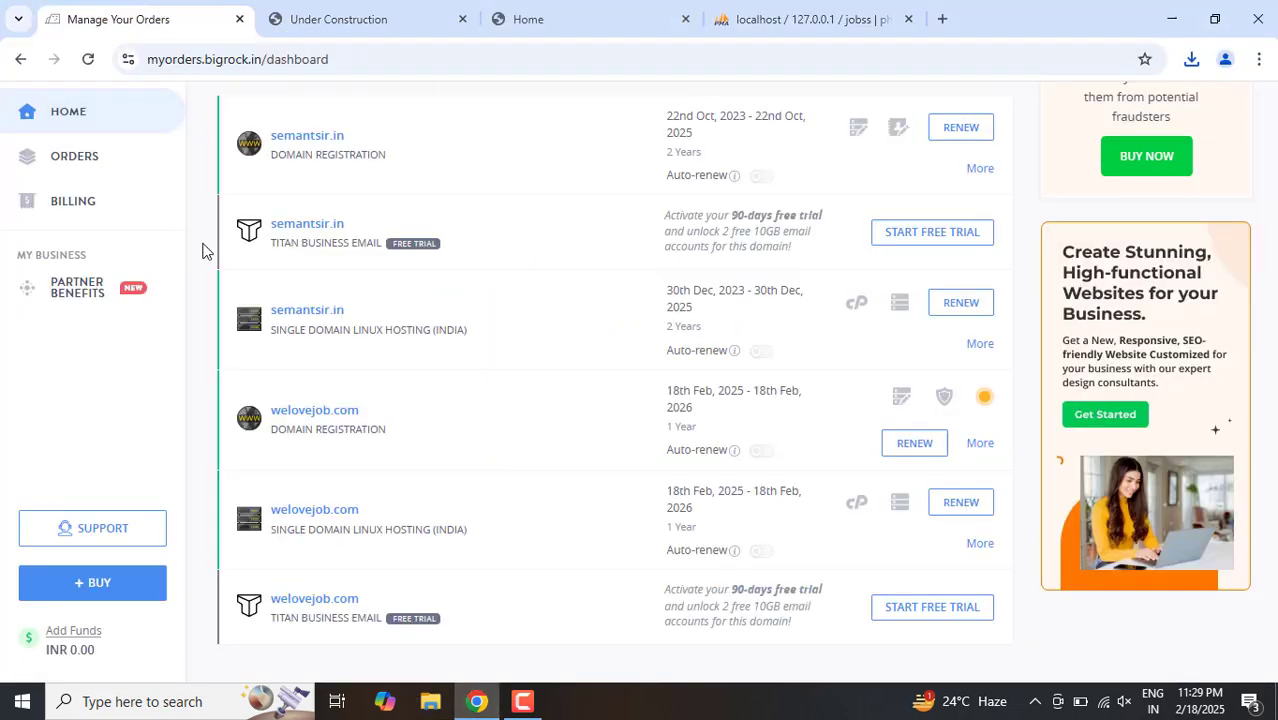
{"action": "left_click", "coordinate": [325, 522]}
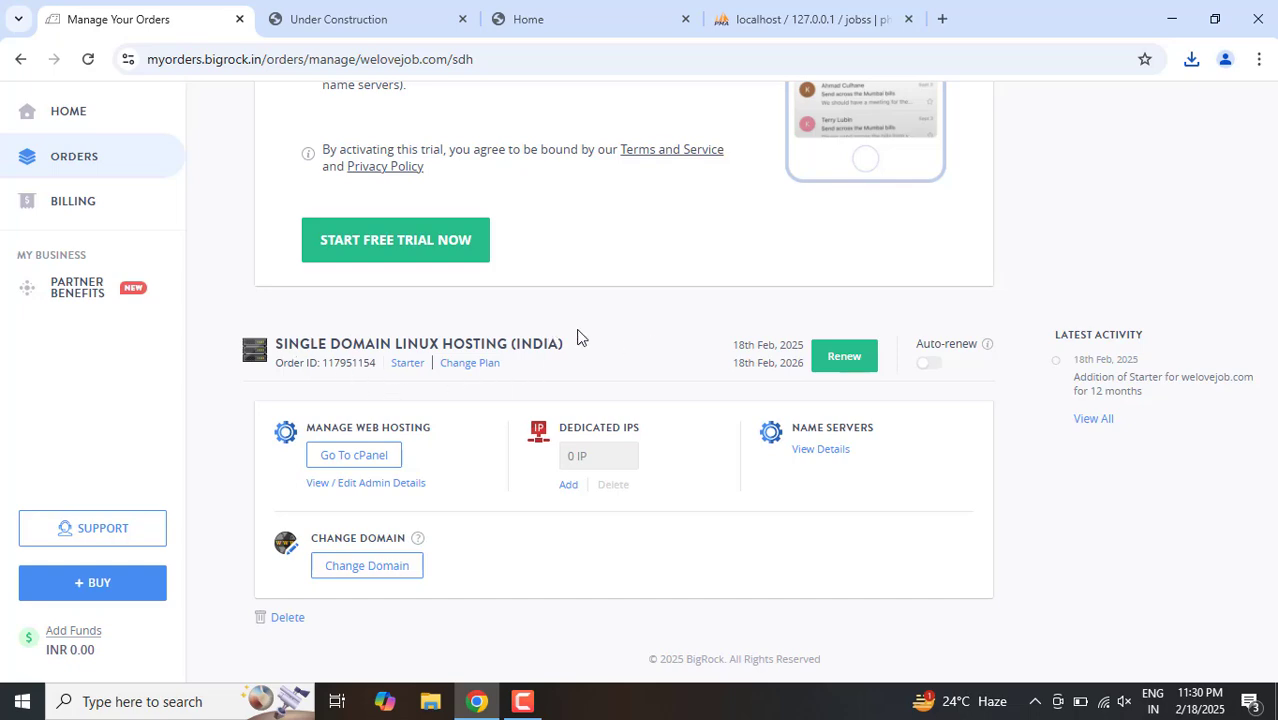
Step: Review the welovejob.com order sections and examine the name servers assigned to the domain
{"action": "scroll", "coordinate": [577, 337], "scroll_direction": "up", "scroll_amount": 4}
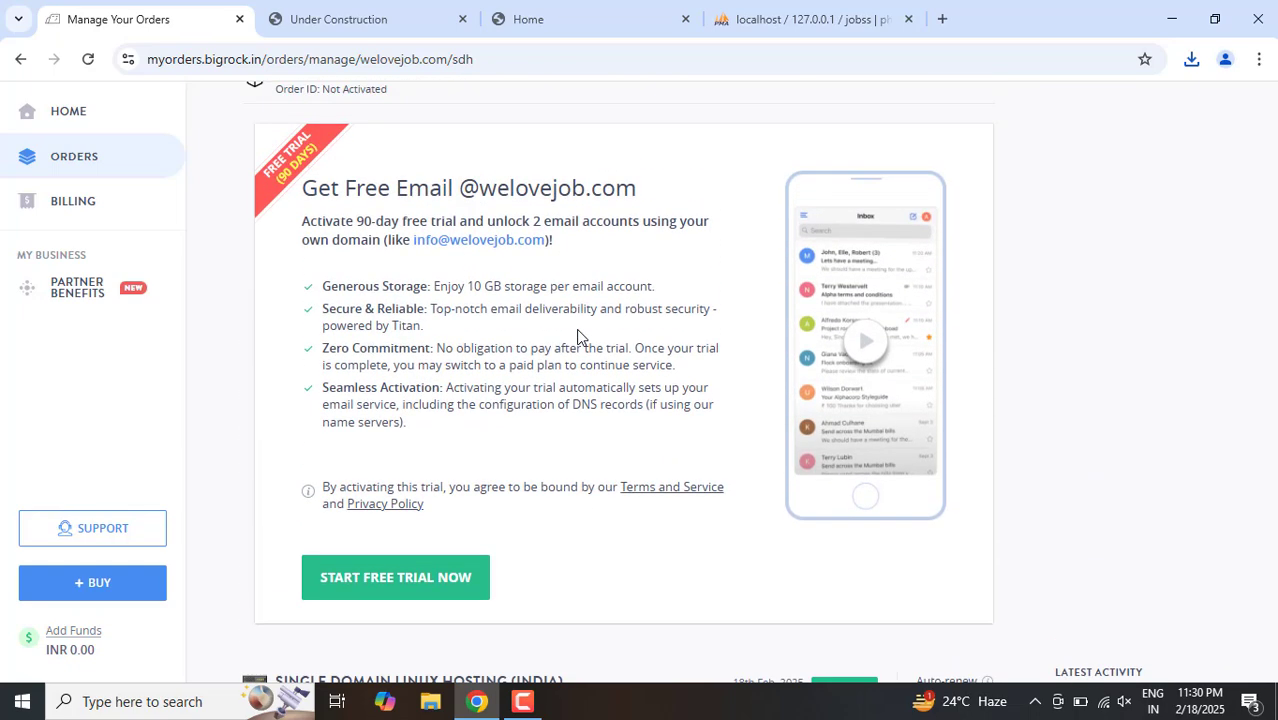
{"action": "scroll", "coordinate": [577, 337], "scroll_direction": "up", "scroll_amount": 8}
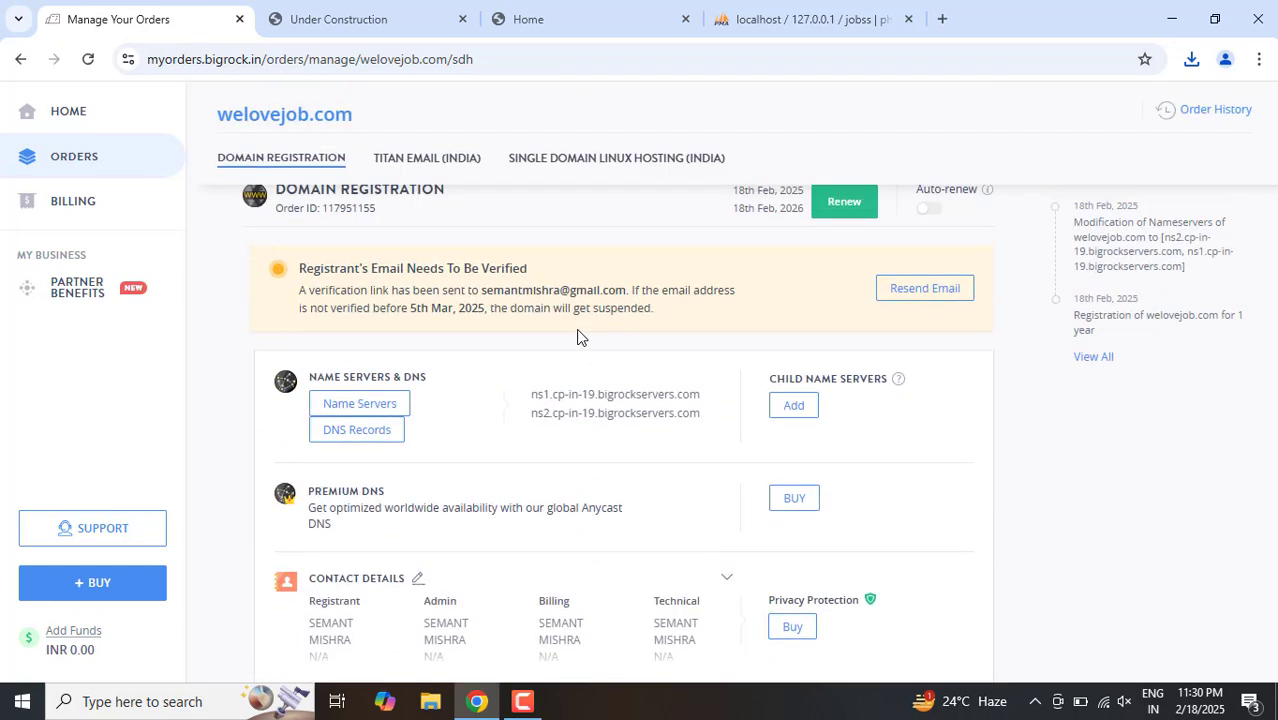
{"action": "scroll", "coordinate": [577, 337], "scroll_direction": "up", "scroll_amount": 2}
{"action": "scroll", "coordinate": [577, 337], "scroll_direction": "down", "scroll_amount": 1}
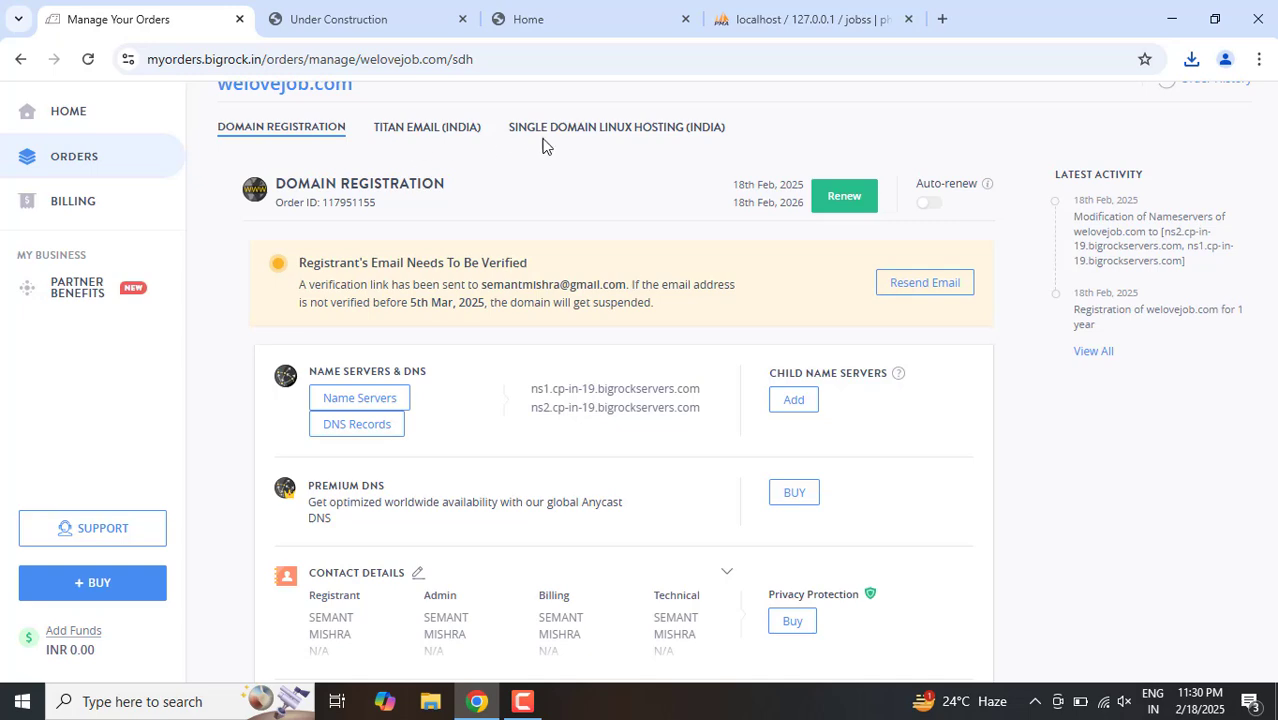
{"action": "scroll", "coordinate": [606, 133], "scroll_direction": "down", "scroll_amount": 1}
{"action": "scroll", "coordinate": [606, 133], "scroll_direction": "down", "scroll_amount": 8}
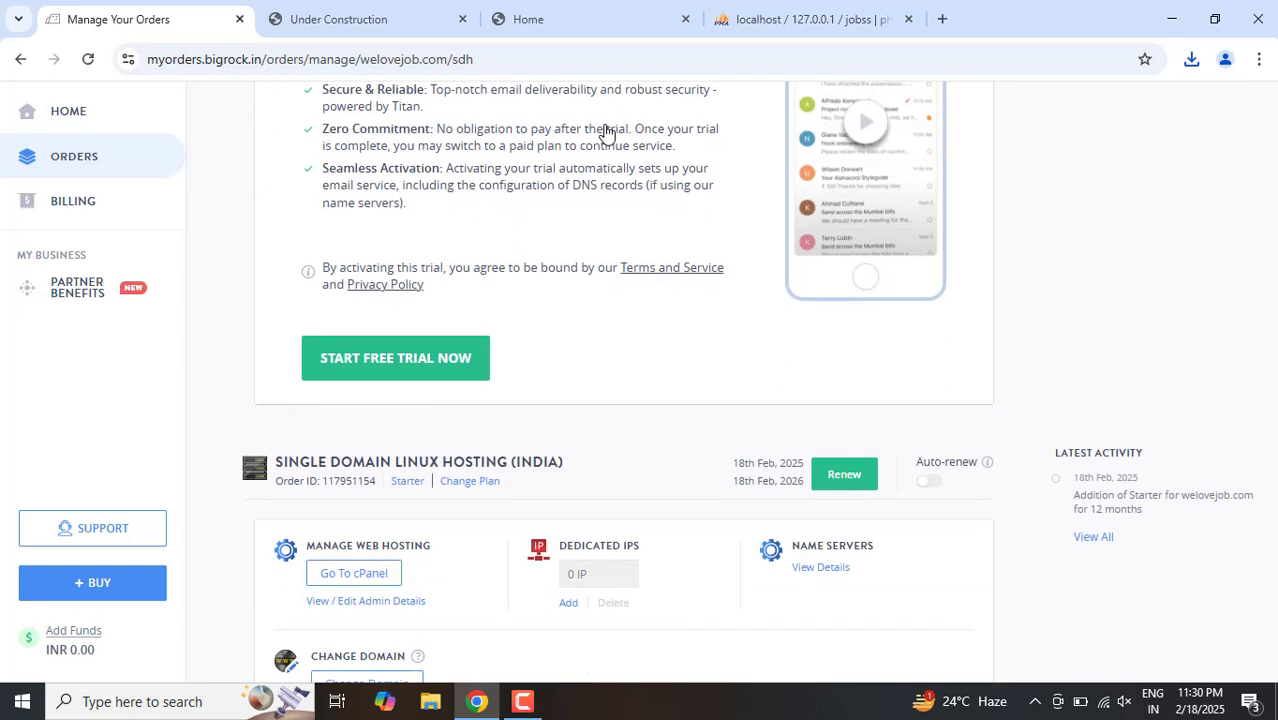
{"action": "scroll", "coordinate": [606, 133], "scroll_direction": "up", "scroll_amount": 10}
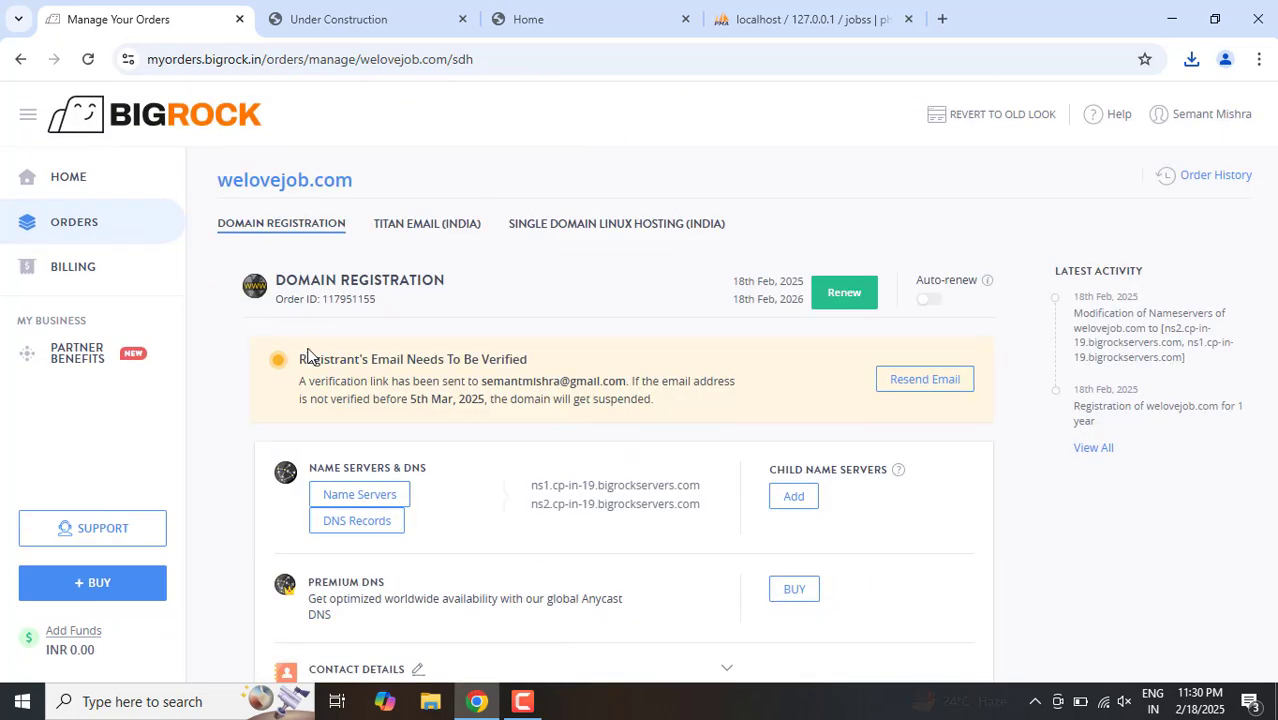
{"action": "left_click", "coordinate": [375, 496]}
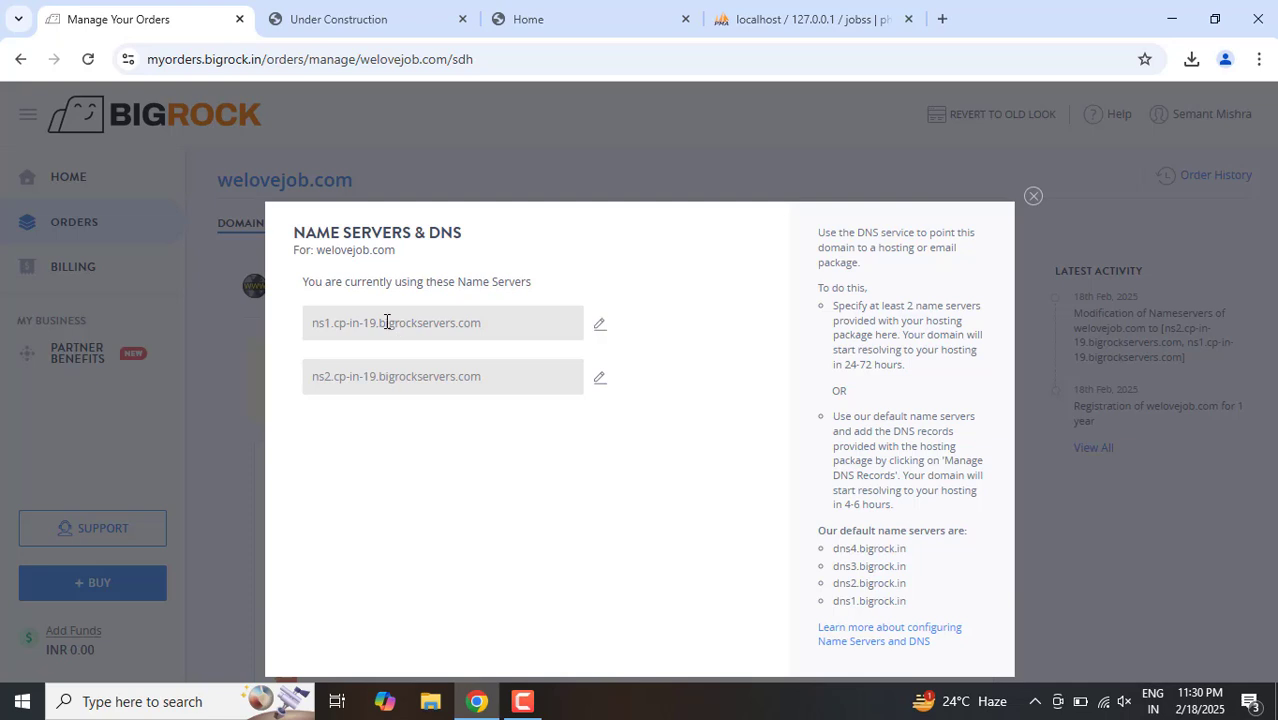
{"action": "left_click", "coordinate": [1034, 197]}
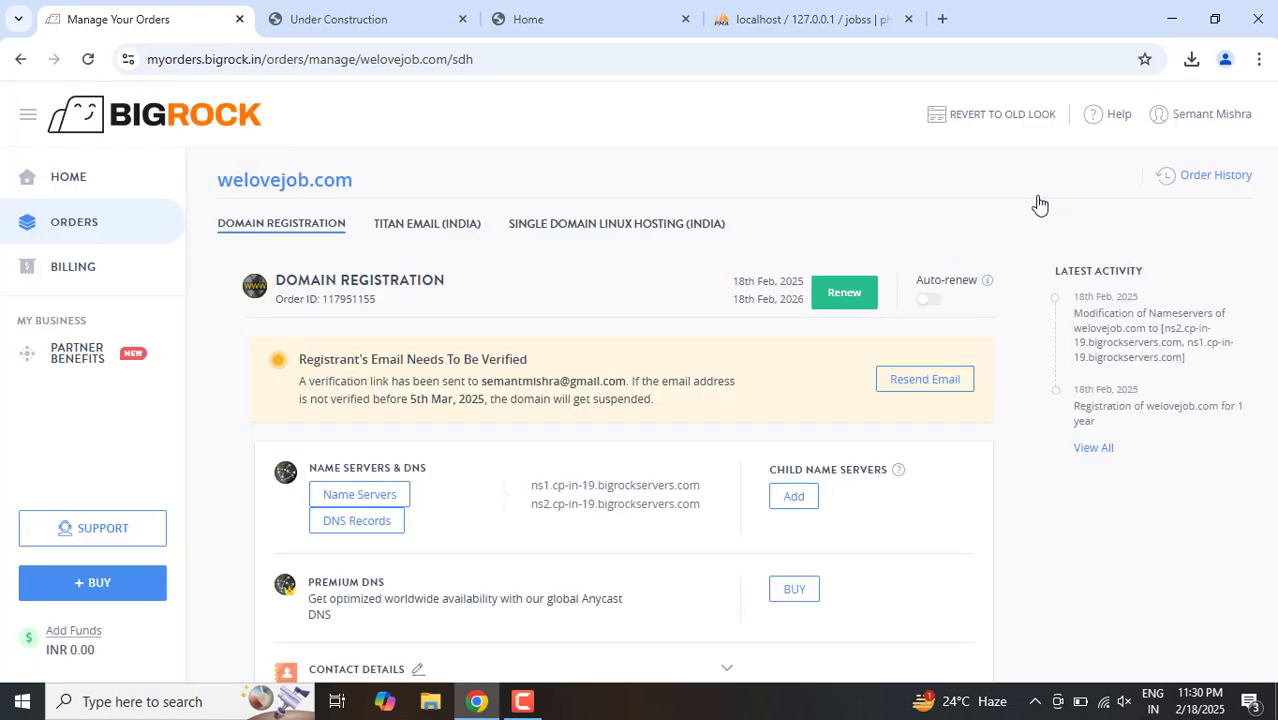
Step: Launch cPanel for the Single Domain Linux Hosting, collapse the Email tools, and open public_html in File Manager
{"action": "left_click", "coordinate": [590, 224]}
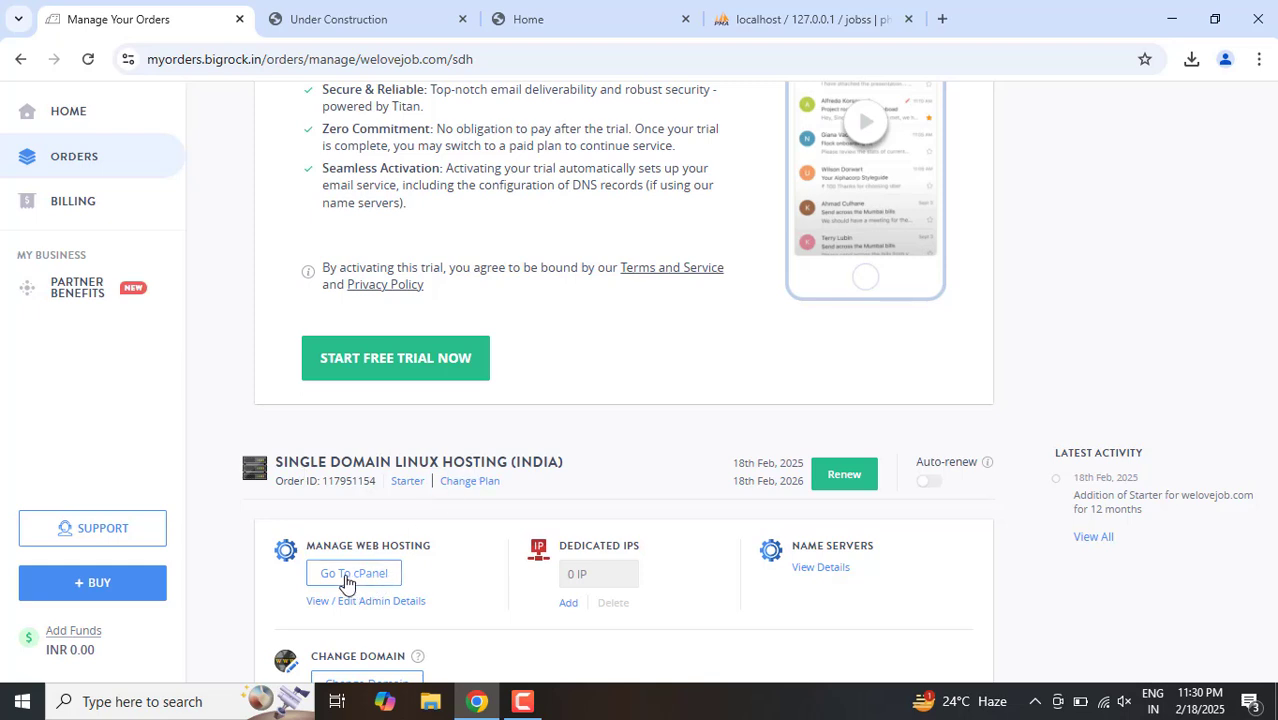
{"action": "left_click", "coordinate": [348, 584]}
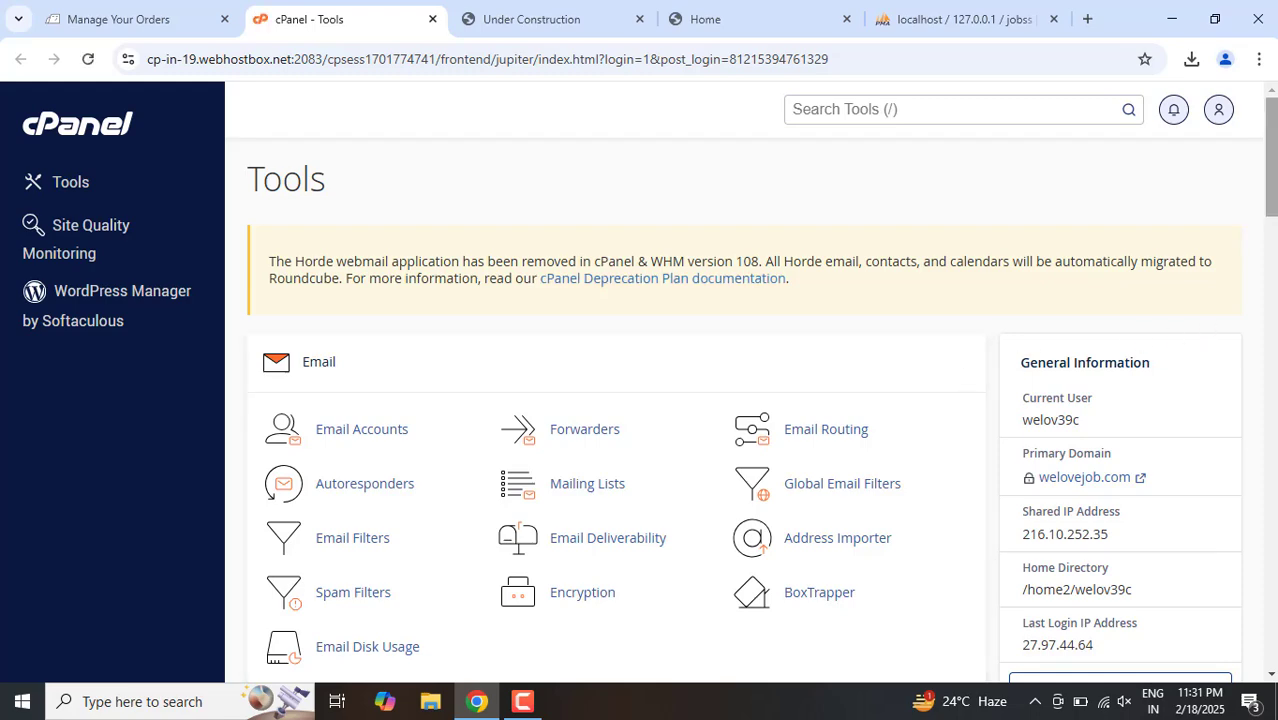
{"action": "left_click_drag", "start_coordinate": [1272, 165], "coordinate": [1272, 195]}
{"action": "left_click", "coordinate": [961, 198]}
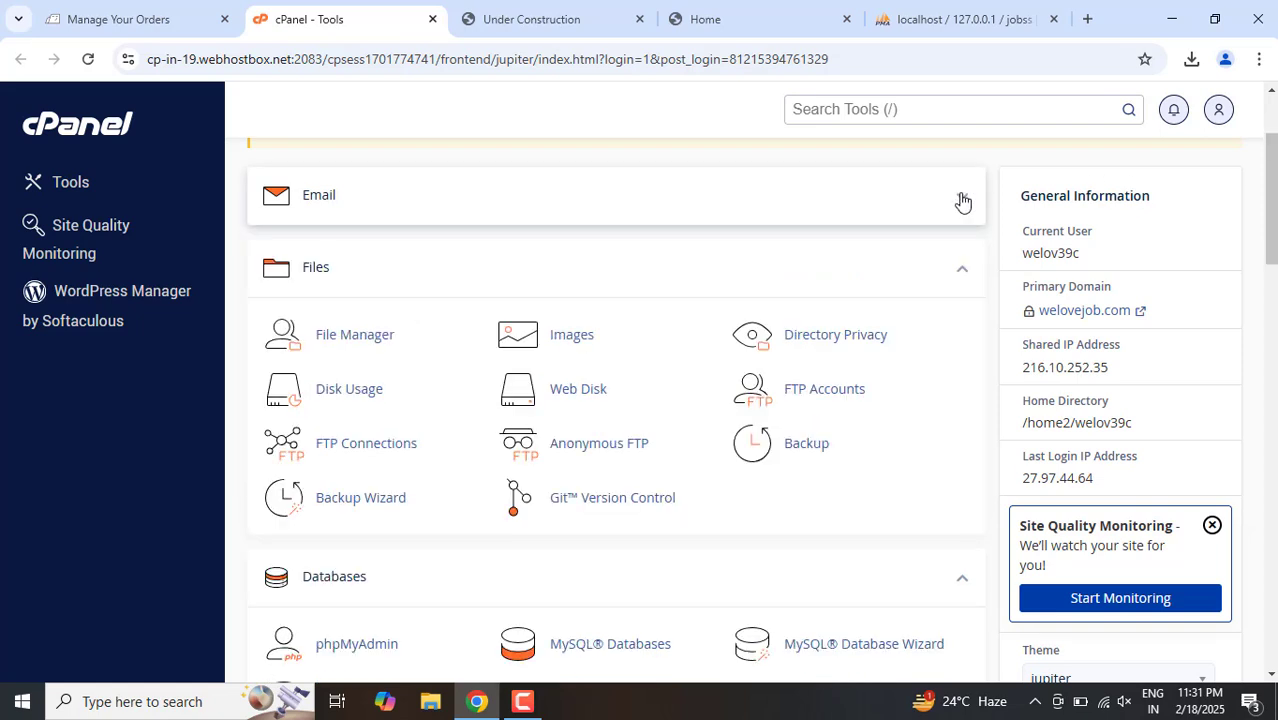
{"action": "left_click", "coordinate": [353, 336]}
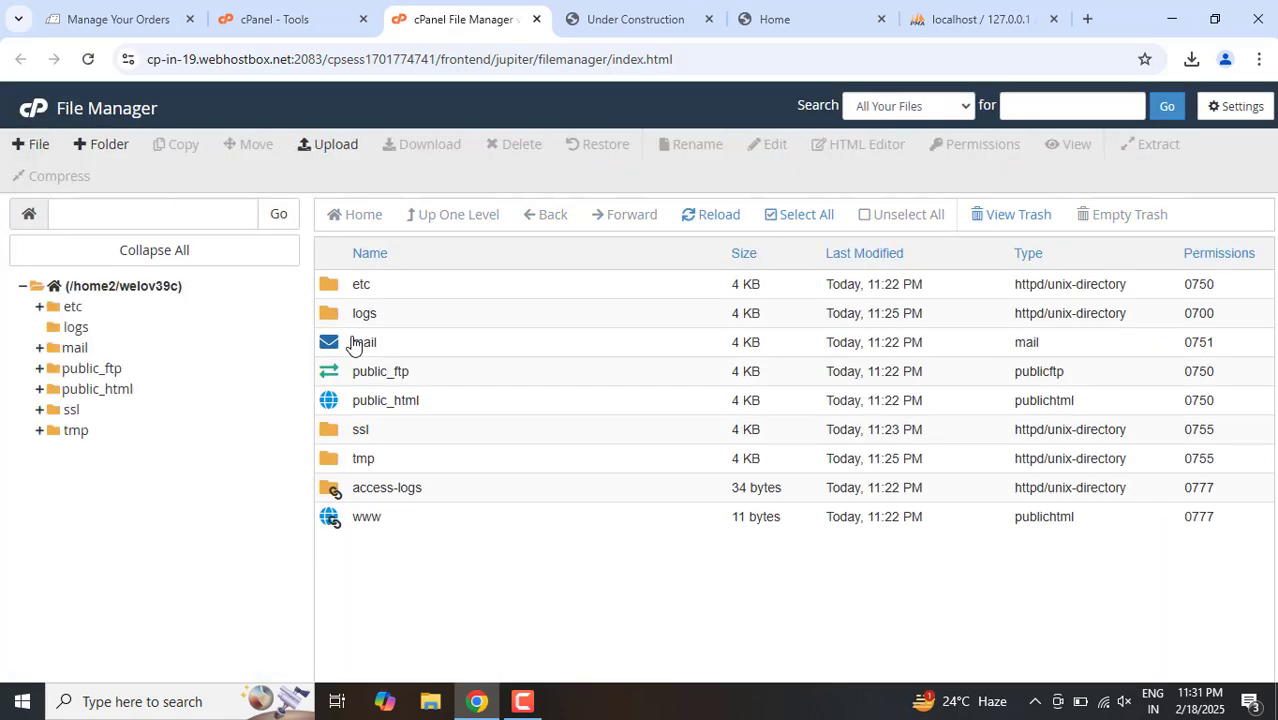
{"action": "double_click", "coordinate": [430, 402]}
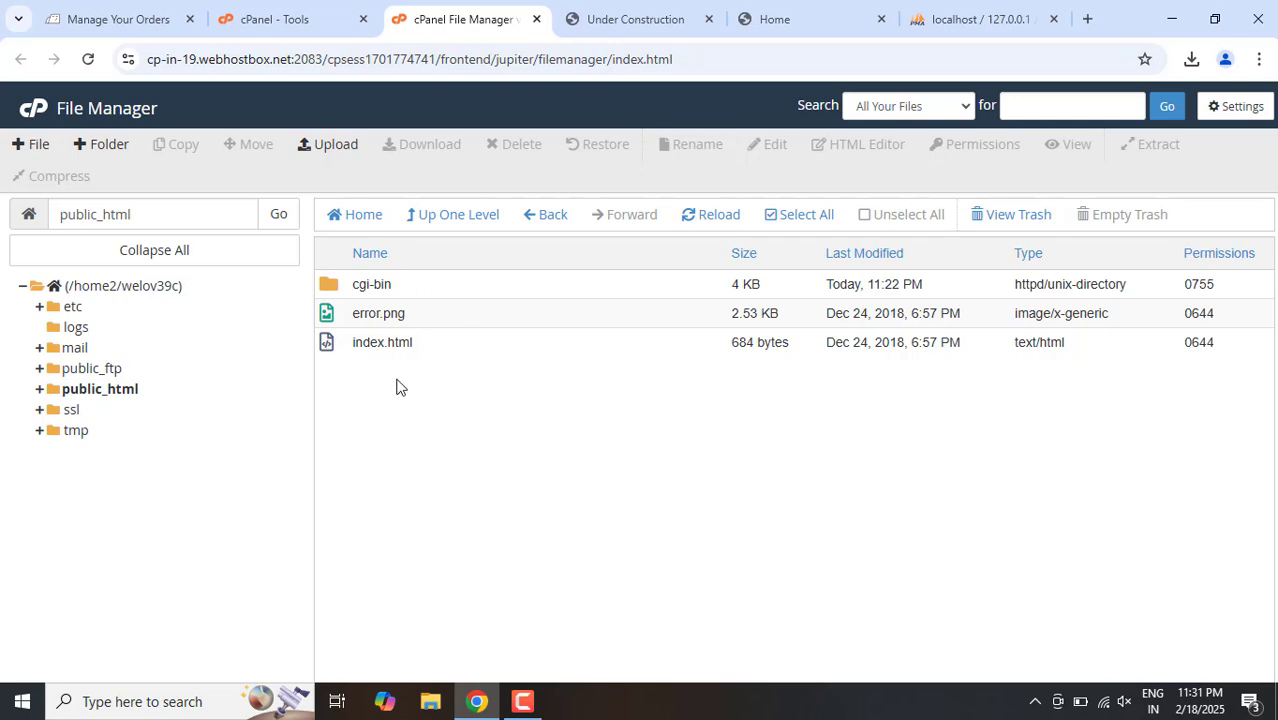
Step: Check the live welovejob.com page, and delete index.html and error.png from public_html
{"action": "left_click", "coordinate": [376, 347]}
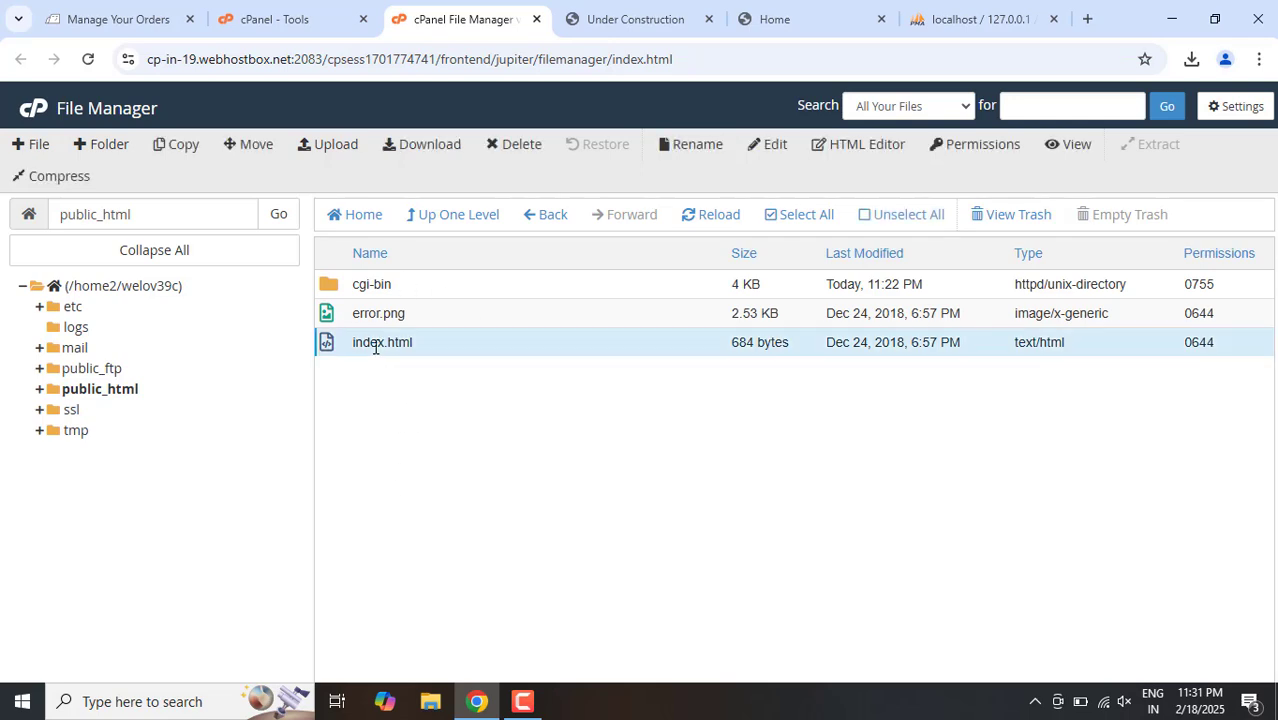
{"action": "left_click", "coordinate": [641, 17]}
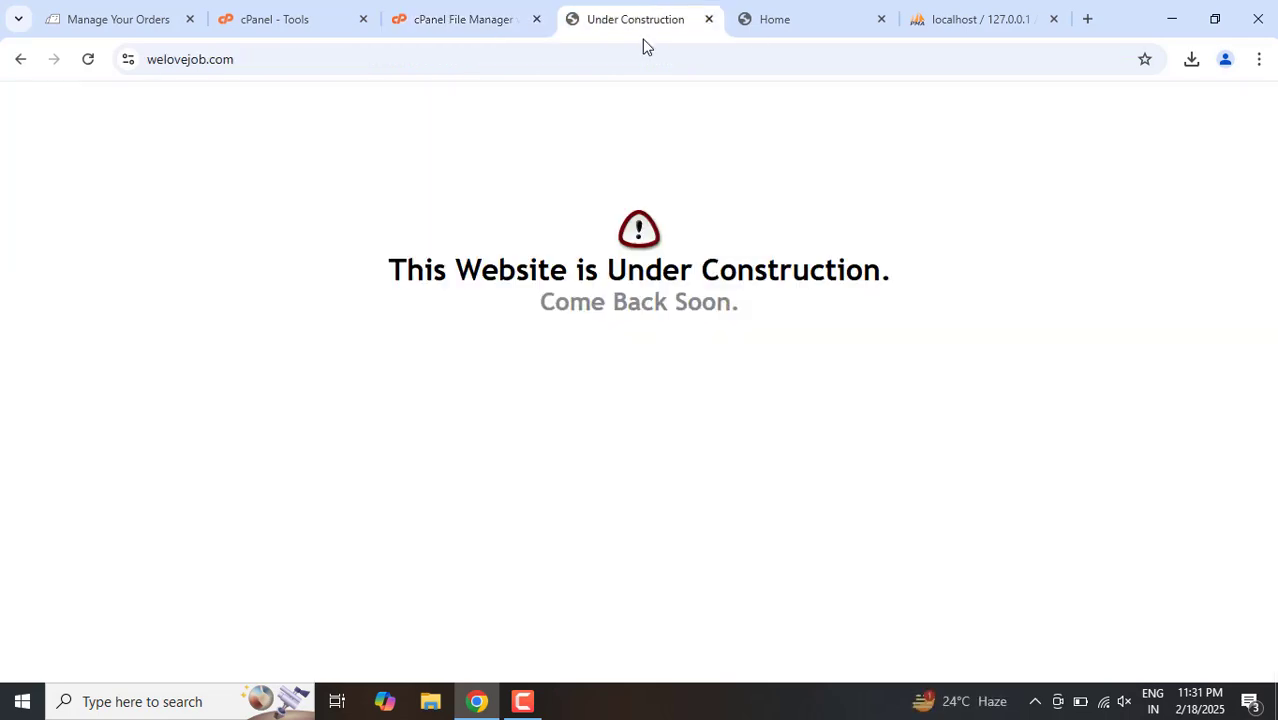
{"action": "left_click", "coordinate": [645, 50]}
{"action": "key", "text": "Return"}
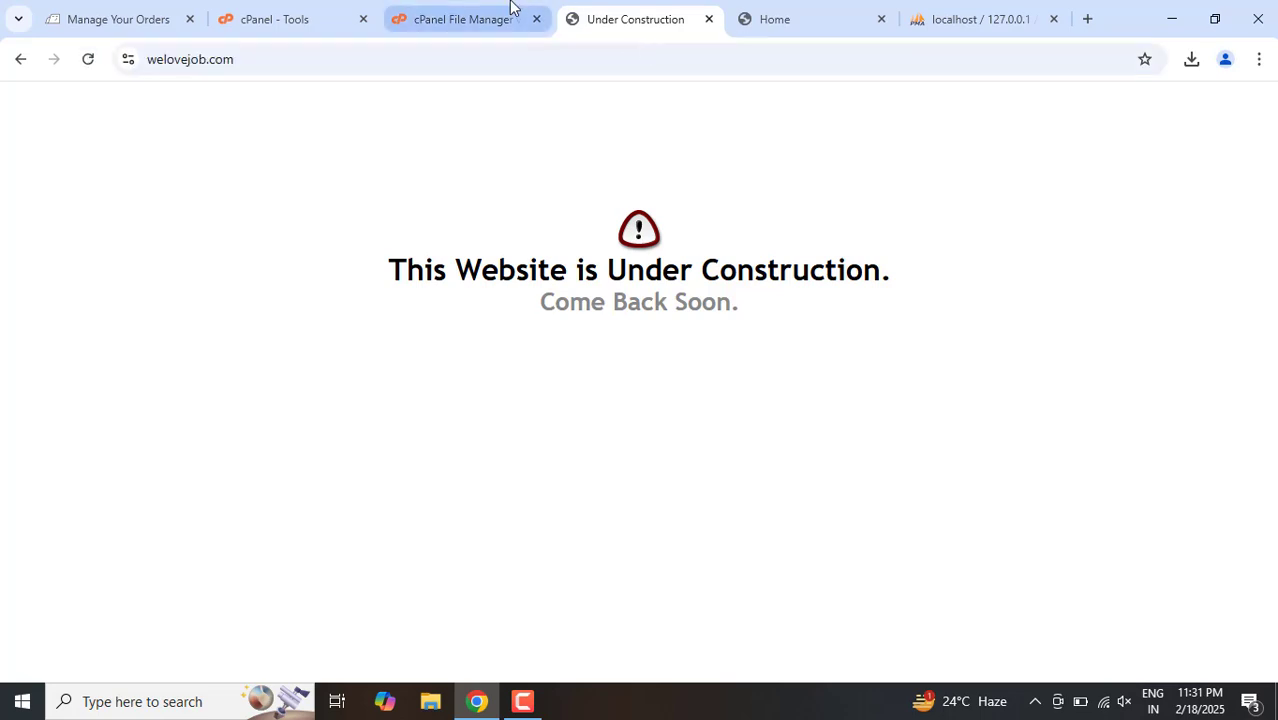
{"action": "left_click", "coordinate": [510, 6]}
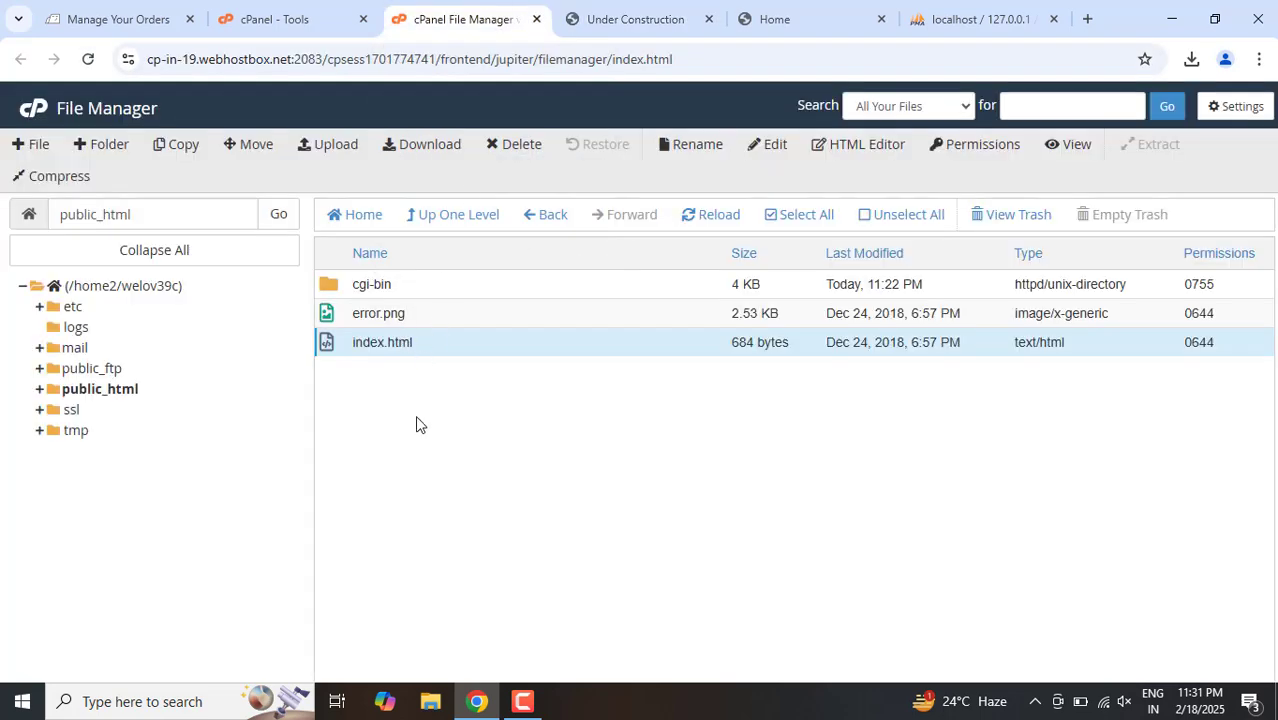
{"action": "key", "text": "Delete"}
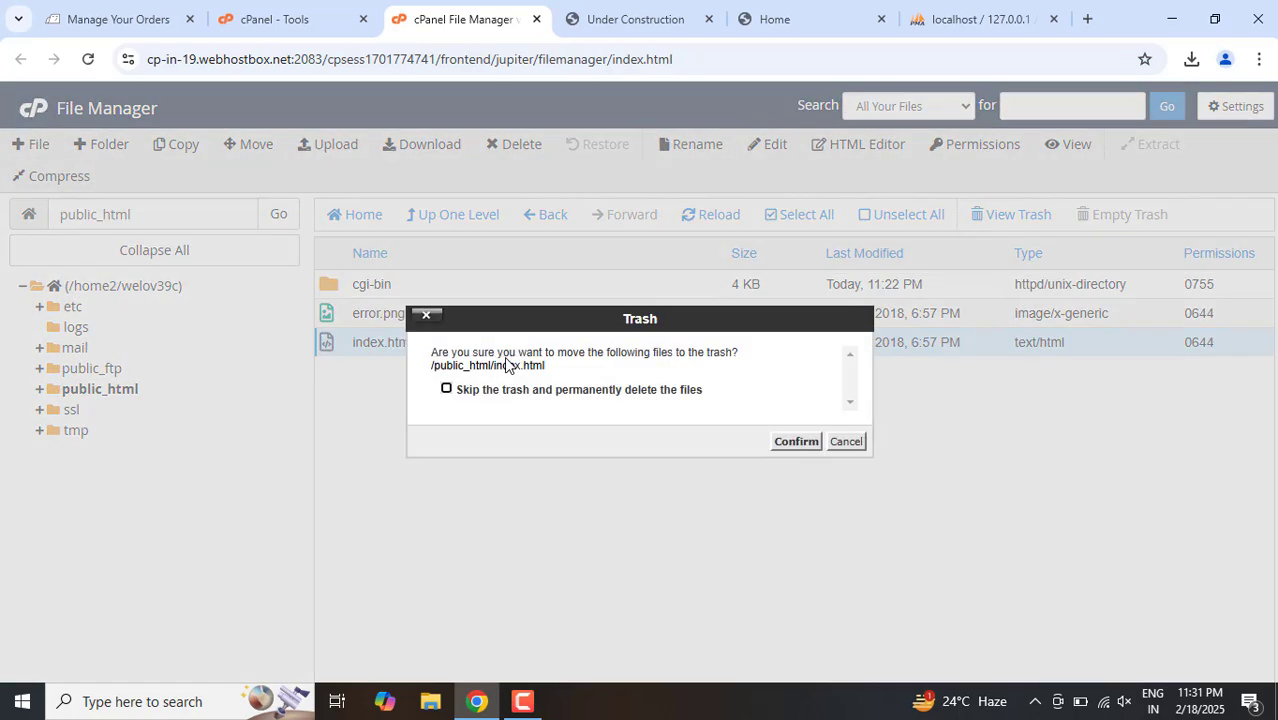
{"action": "left_click", "coordinate": [797, 442]}
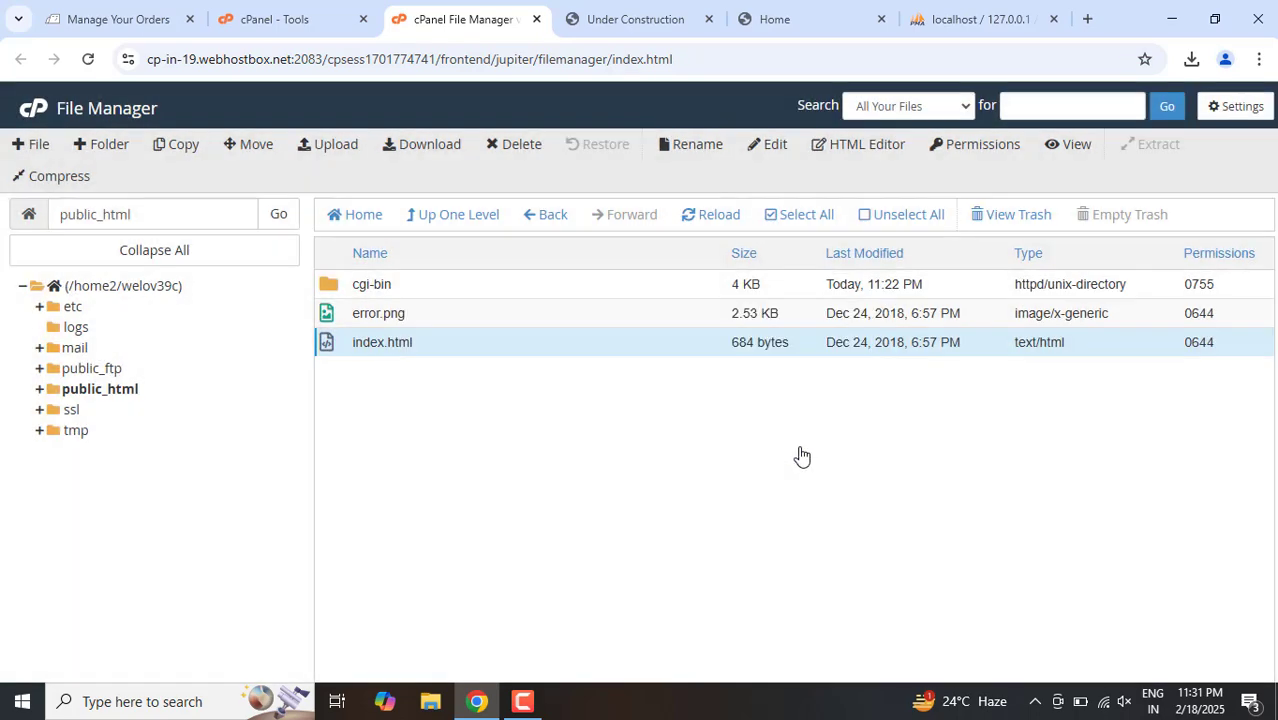
{"action": "left_click", "coordinate": [428, 323]}
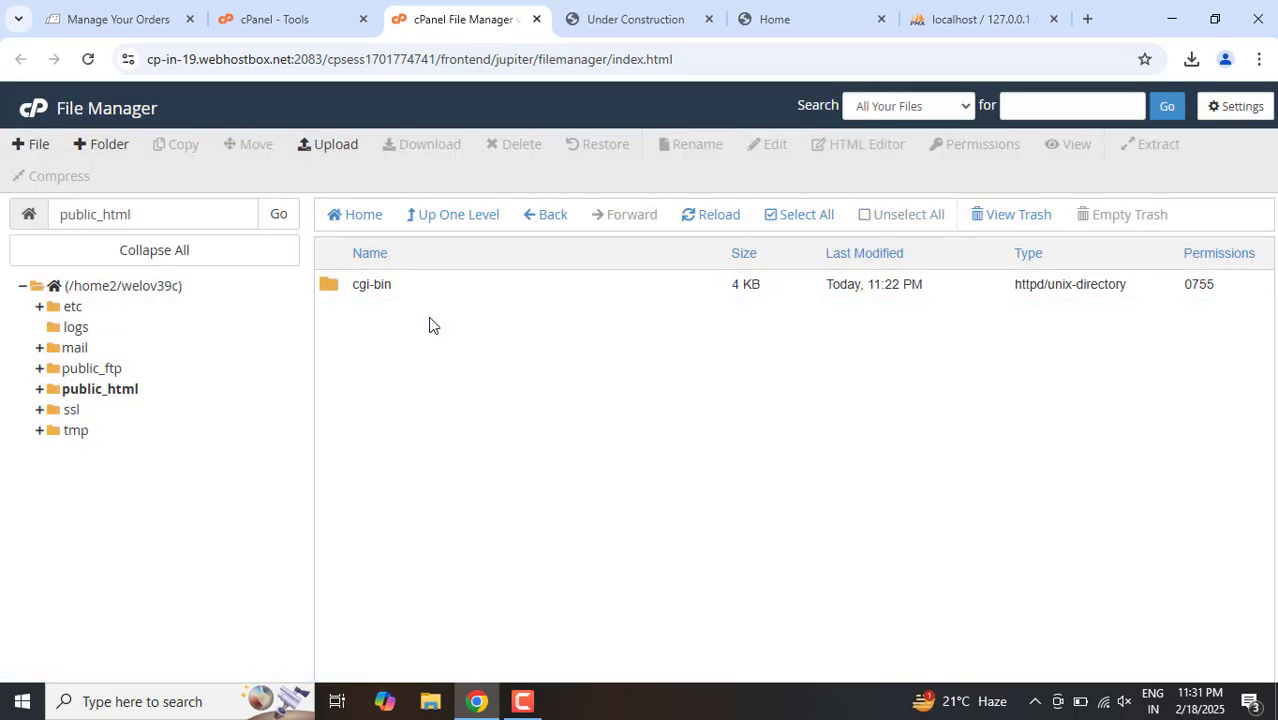
Step: Check the contents of the cgi-bin folder and delete the folder from public_html
{"action": "double_click", "coordinate": [413, 287]}
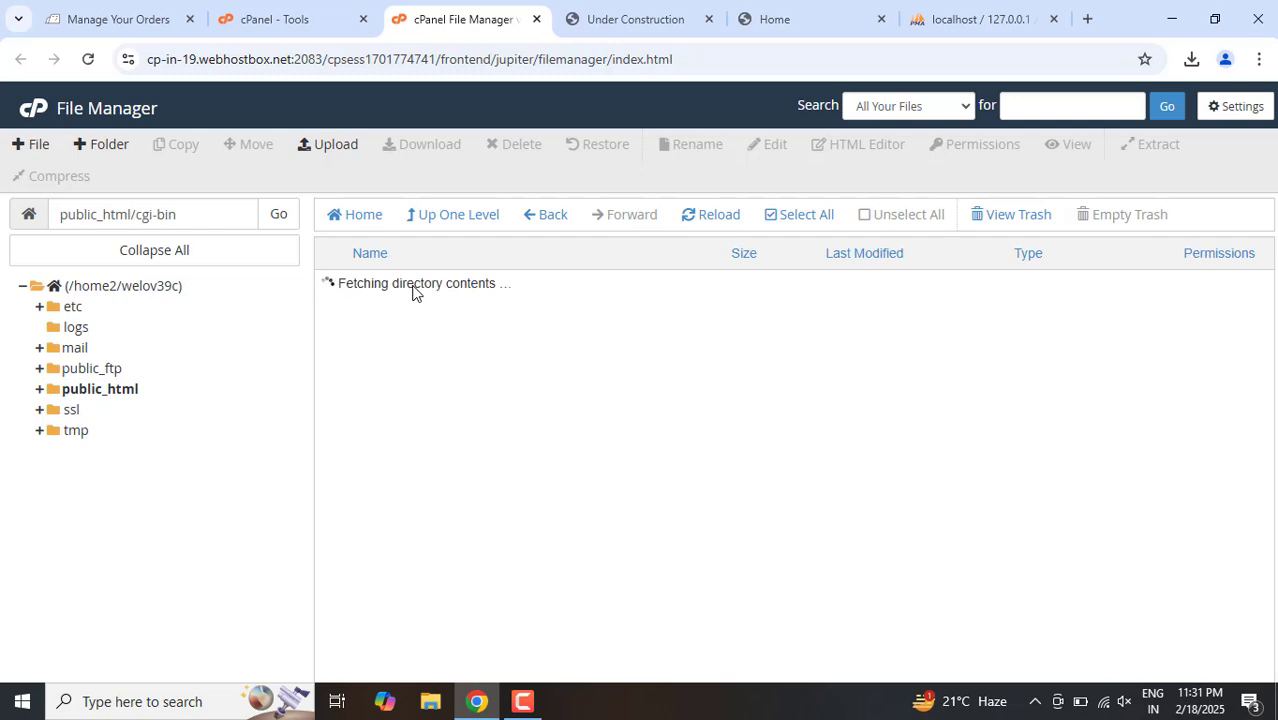
{"action": "left_click", "coordinate": [535, 218]}
{"action": "left_click", "coordinate": [421, 287]}
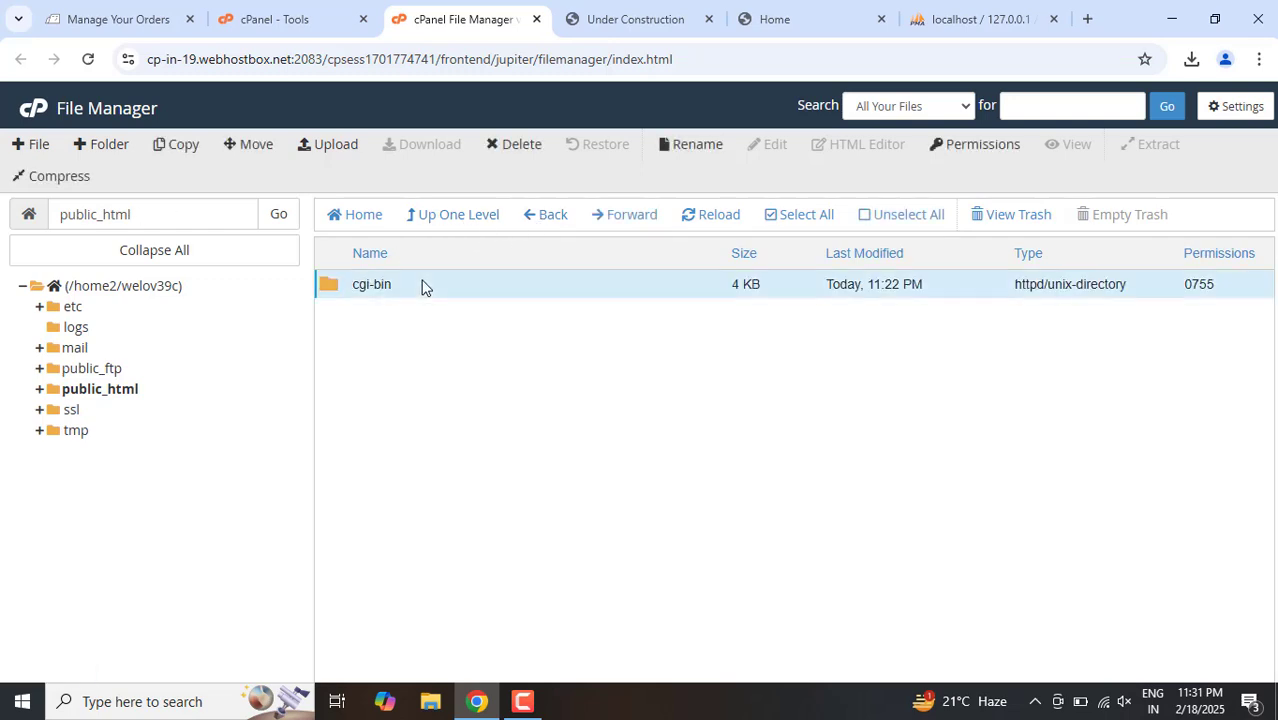
{"action": "key", "text": "Delete"}
{"action": "key", "text": "Return"}
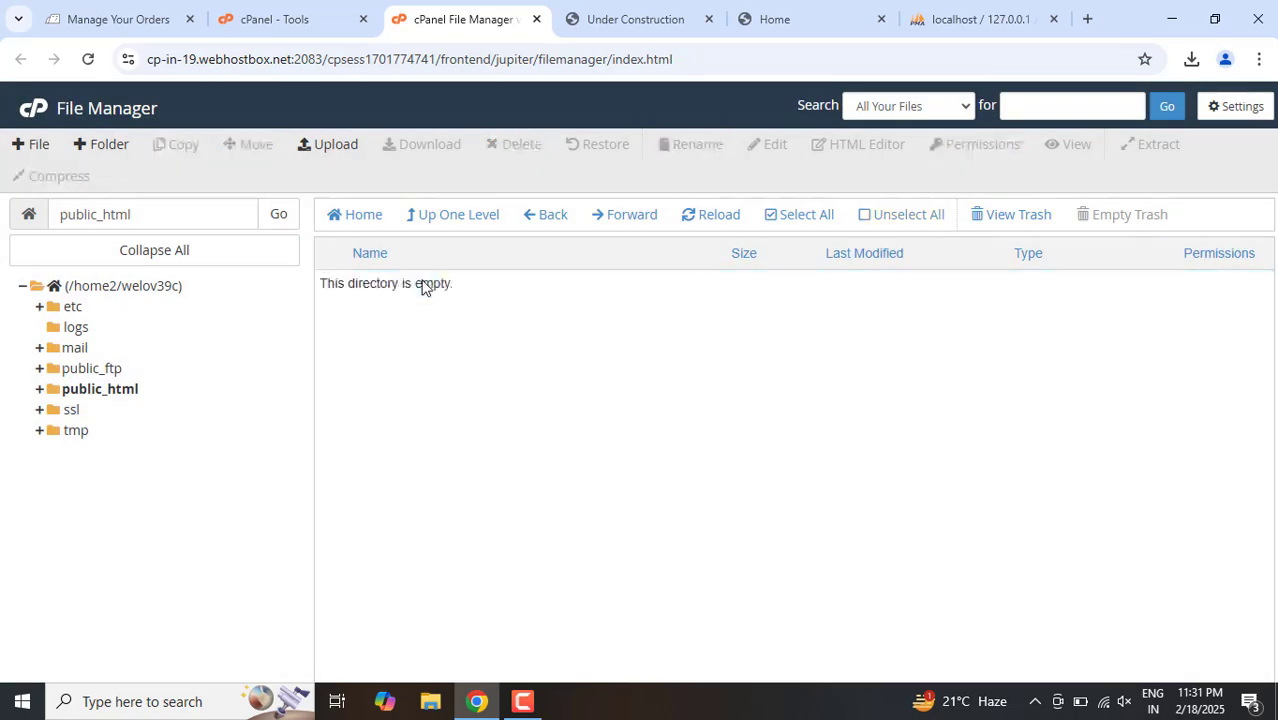
Step: Upload htdocs.zip from the local XAMPP htdocs folder to public_html on the hosting
{"action": "left_click", "coordinate": [326, 147]}
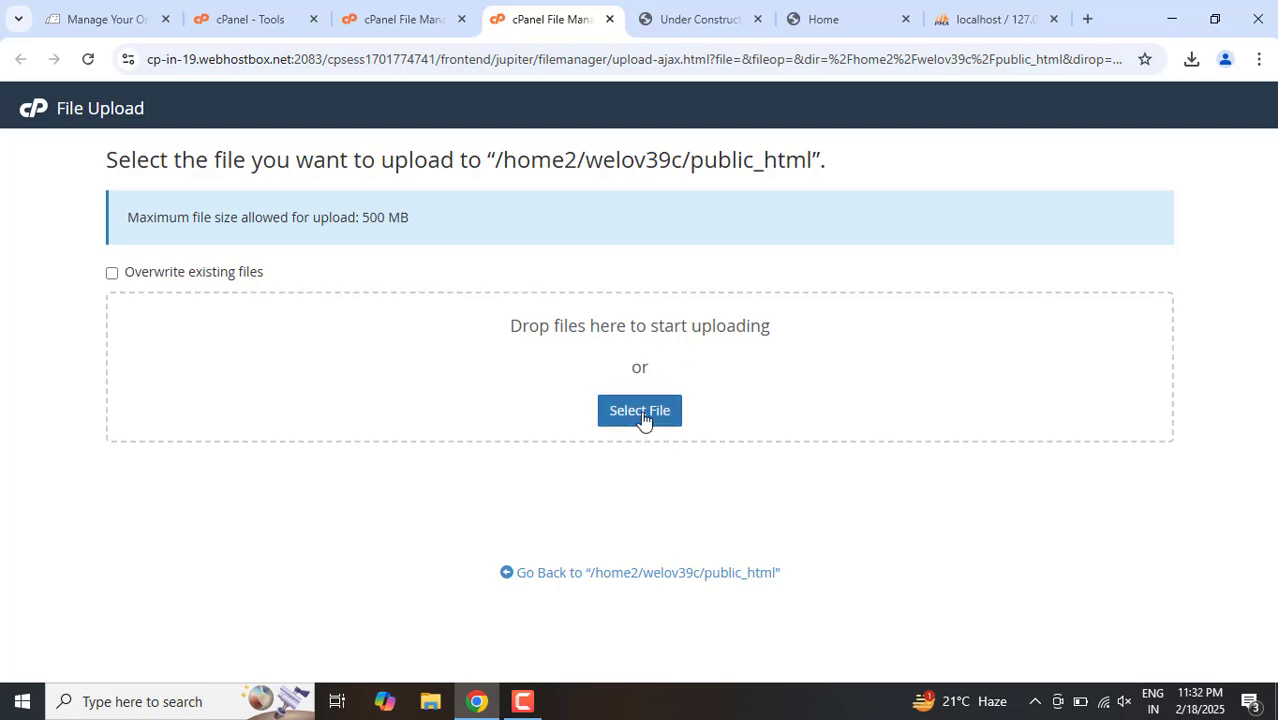
{"action": "left_click", "coordinate": [639, 412]}
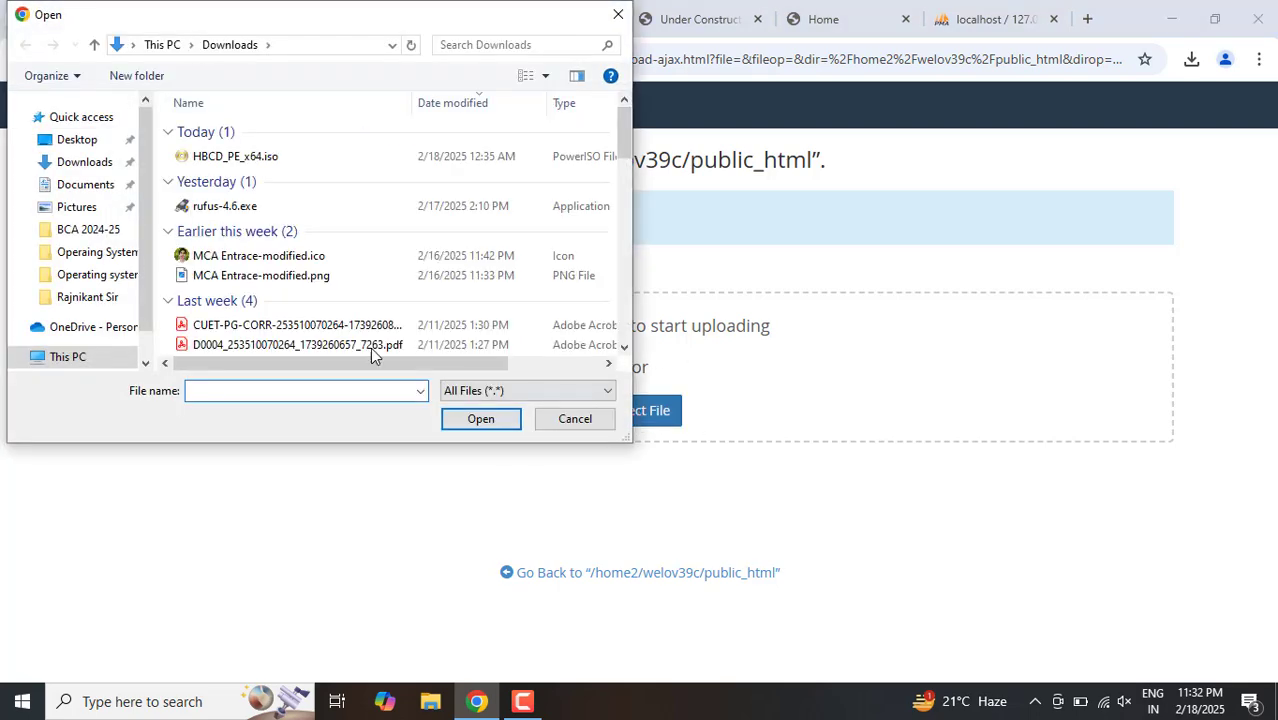
{"action": "left_click", "coordinate": [575, 419]}
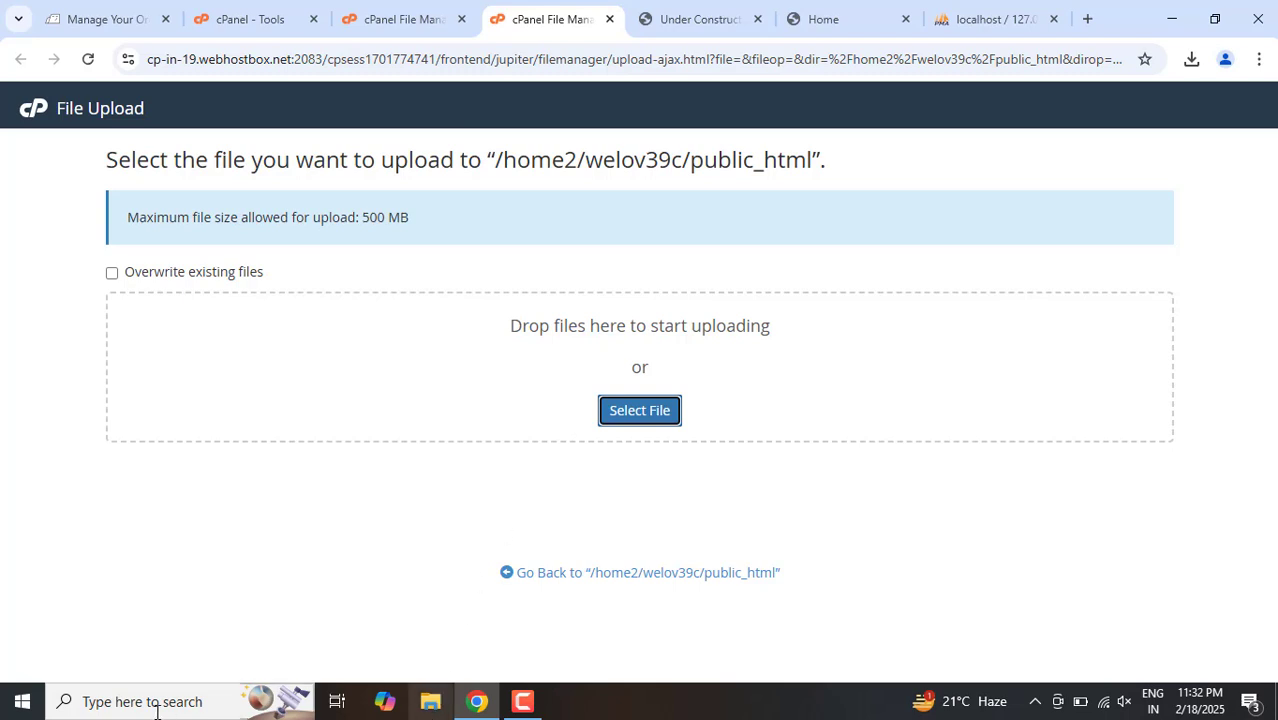
{"action": "left_click", "coordinate": [118, 711]}
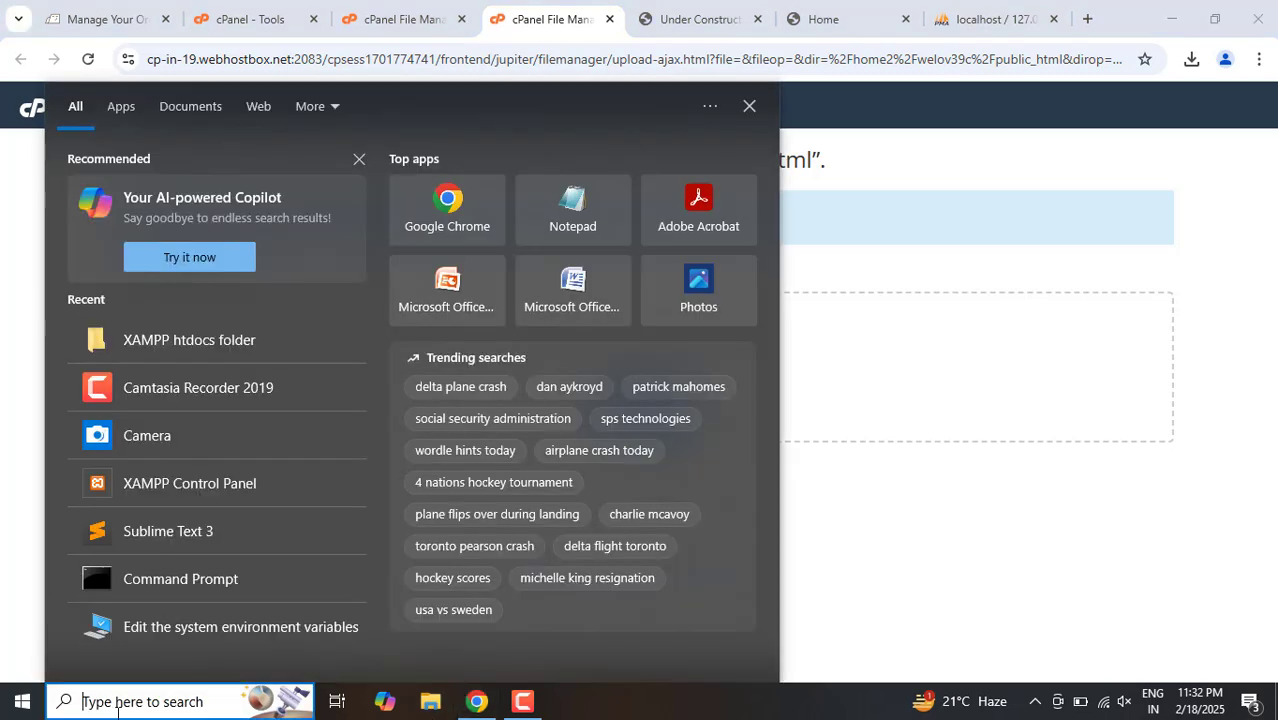
{"action": "type", "text": "ht"}
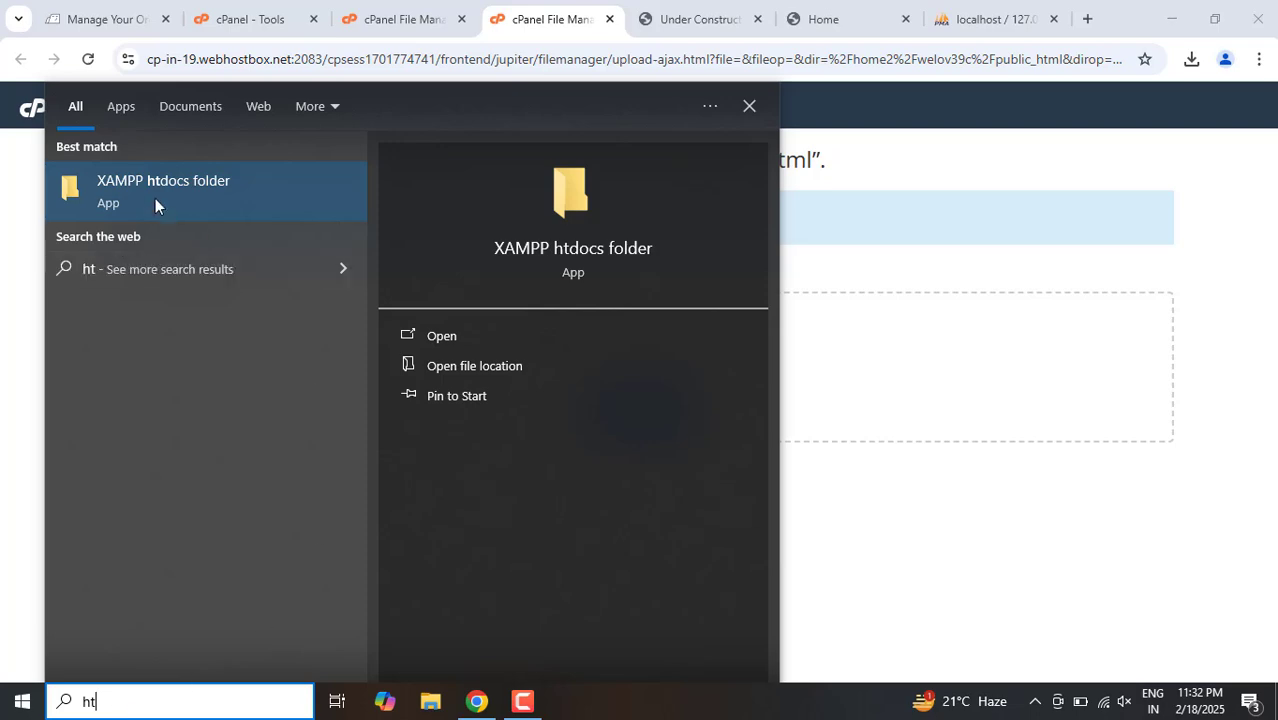
{"action": "left_click", "coordinate": [146, 188]}
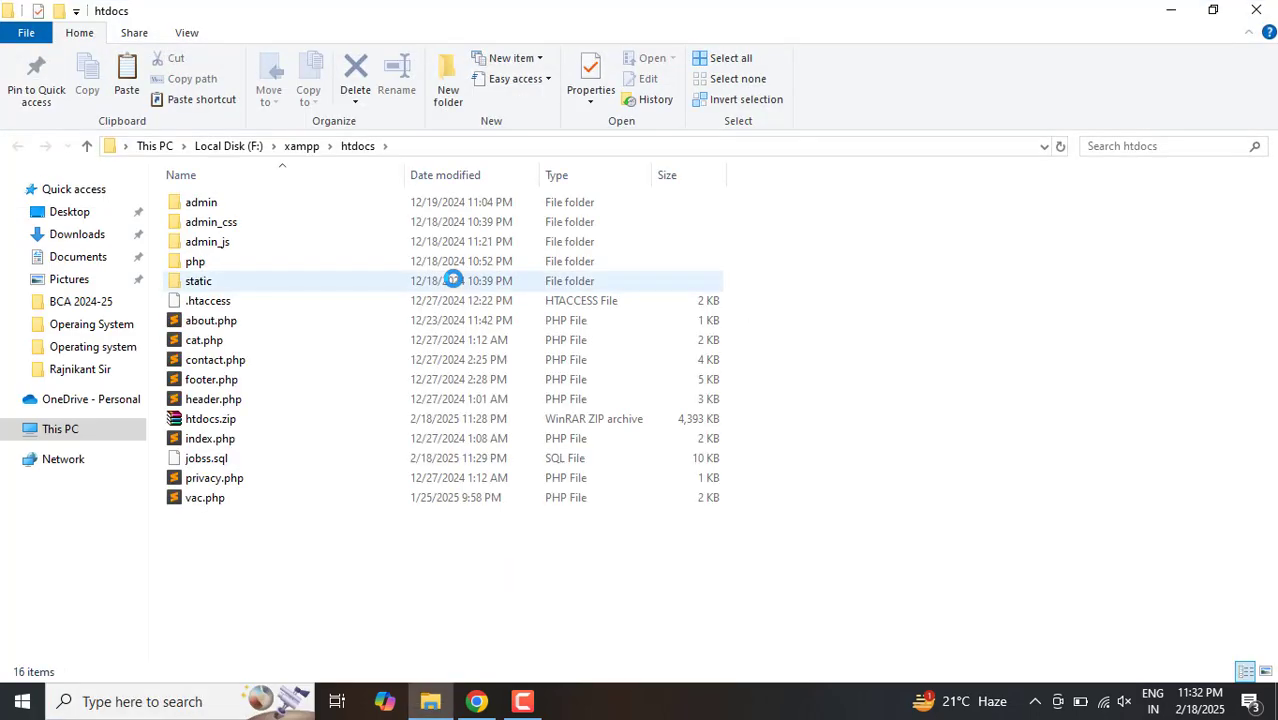
{"action": "left_click", "coordinate": [300, 426]}
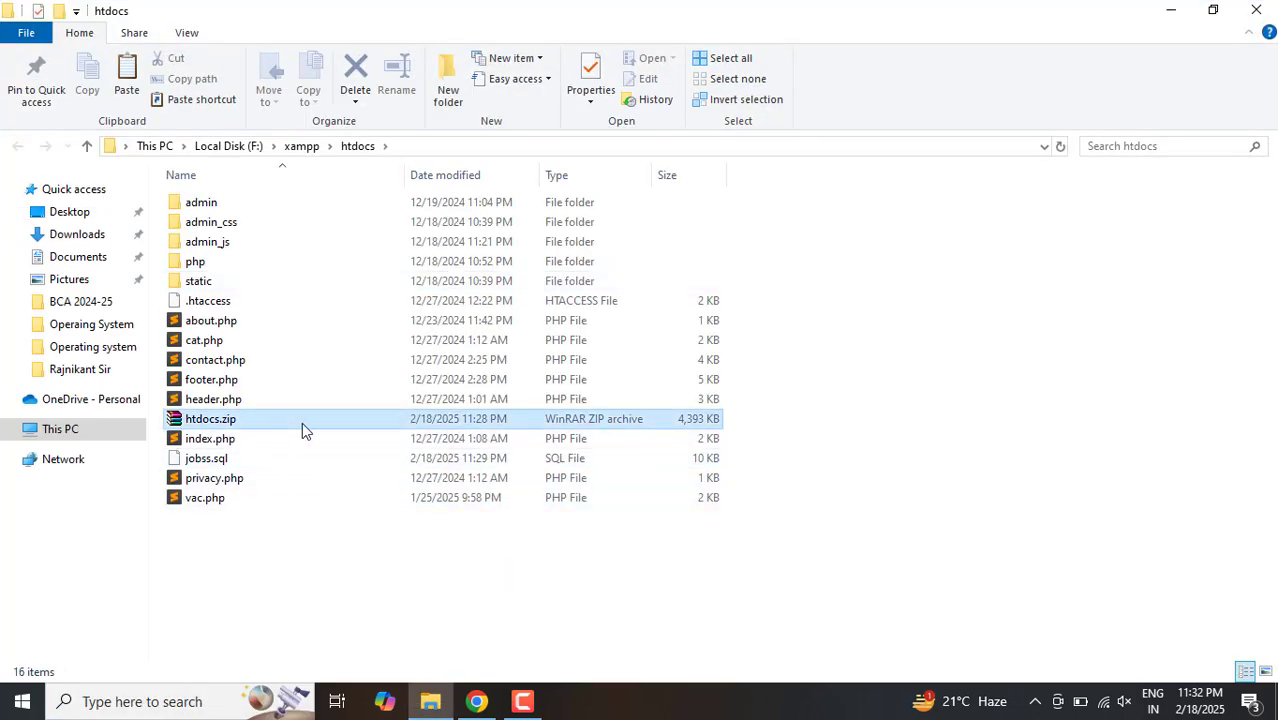
{"action": "left_click_drag", "start_coordinate": [302, 422], "coordinate": [433, 381]}
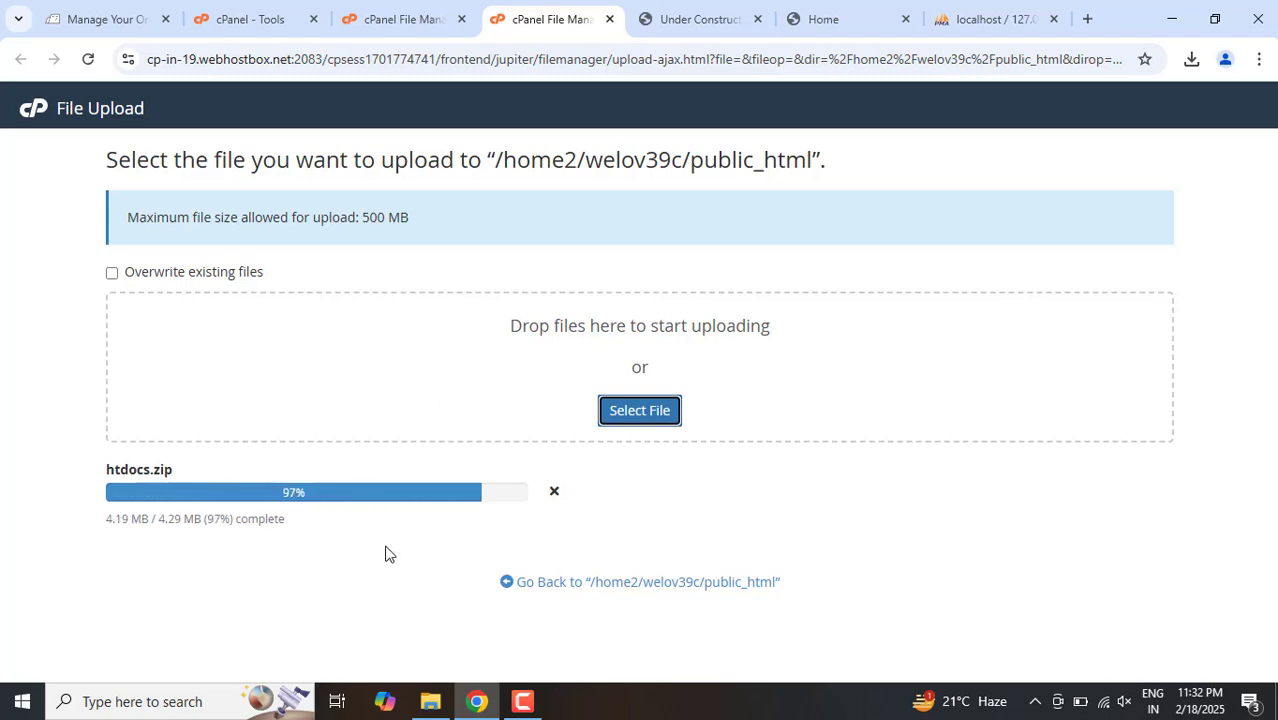
Step: Reload public_html in File Manager and extract htdocs.zip there
{"action": "left_click", "coordinate": [407, 14]}
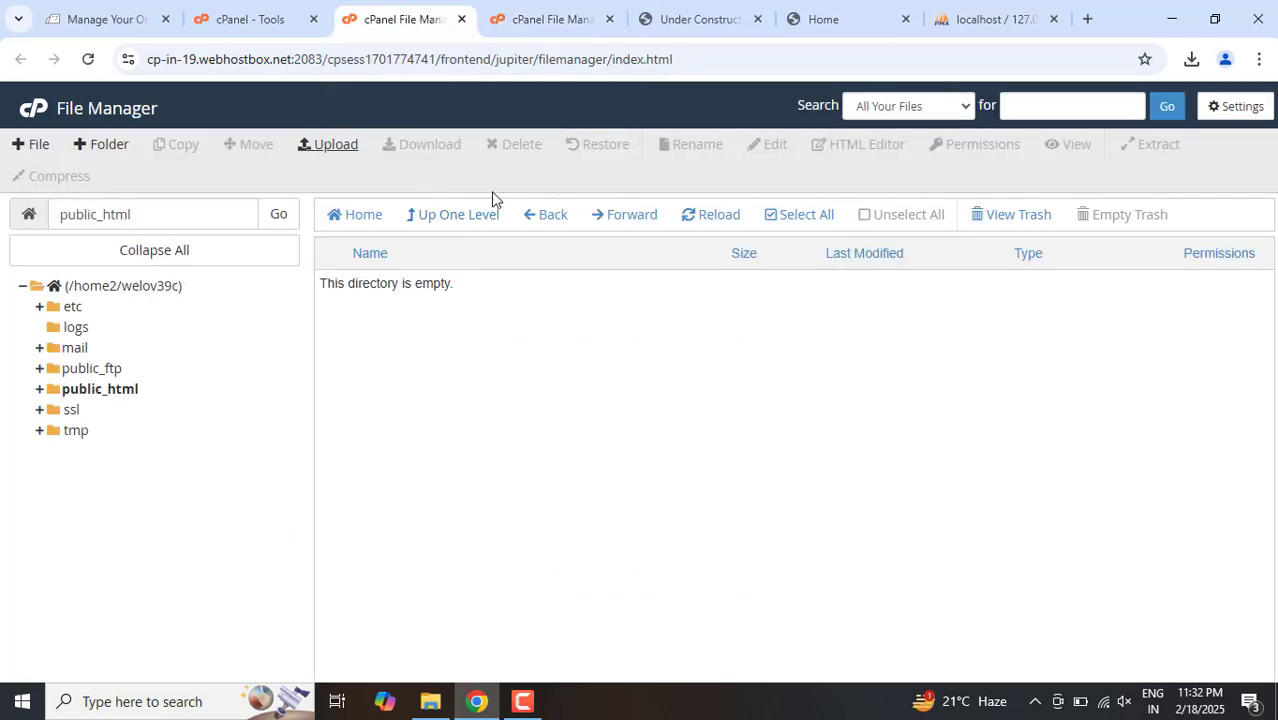
{"action": "left_click", "coordinate": [715, 221]}
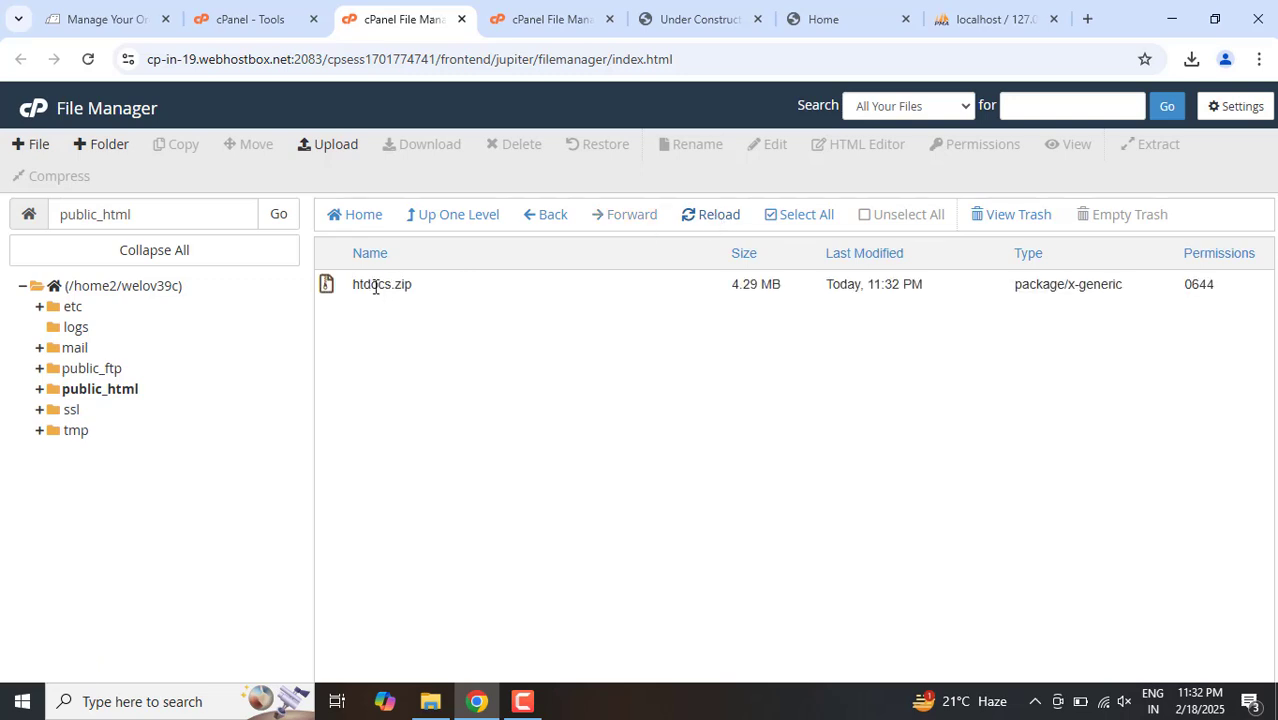
{"action": "left_click", "coordinate": [376, 287]}
{"action": "right_click", "coordinate": [376, 287]}
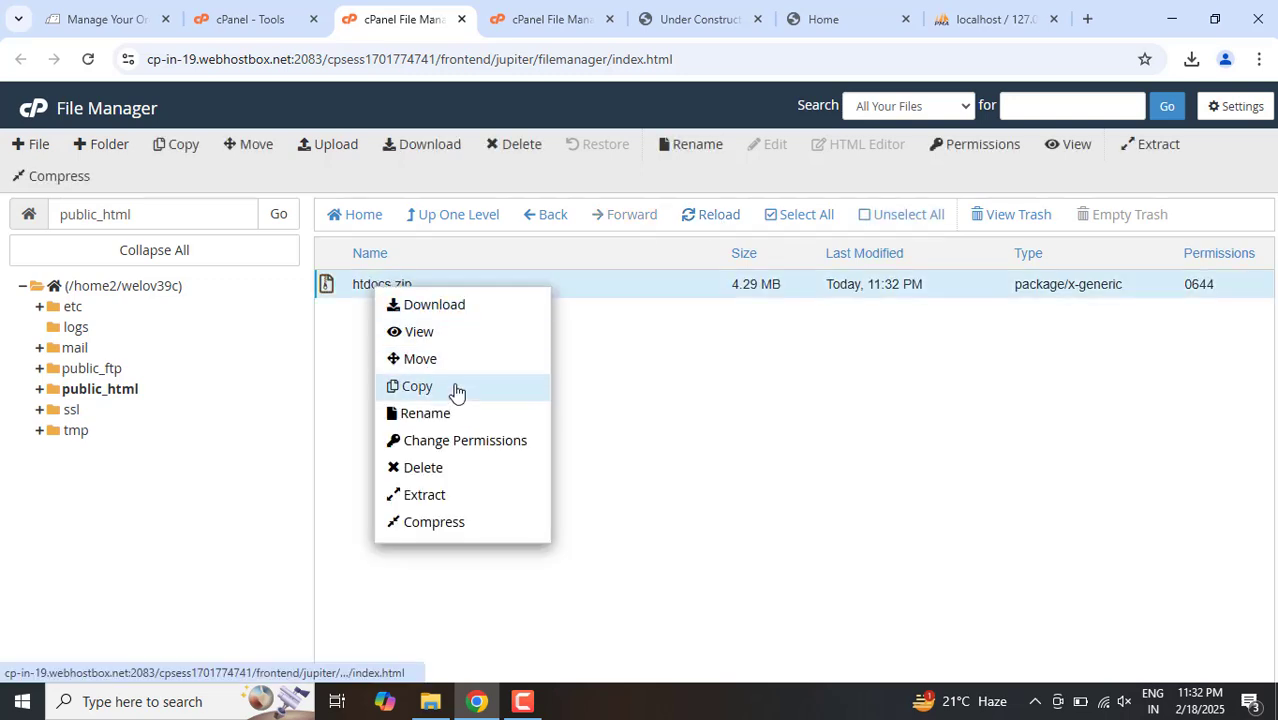
{"action": "left_click", "coordinate": [464, 498]}
{"action": "left_click", "coordinate": [788, 480]}
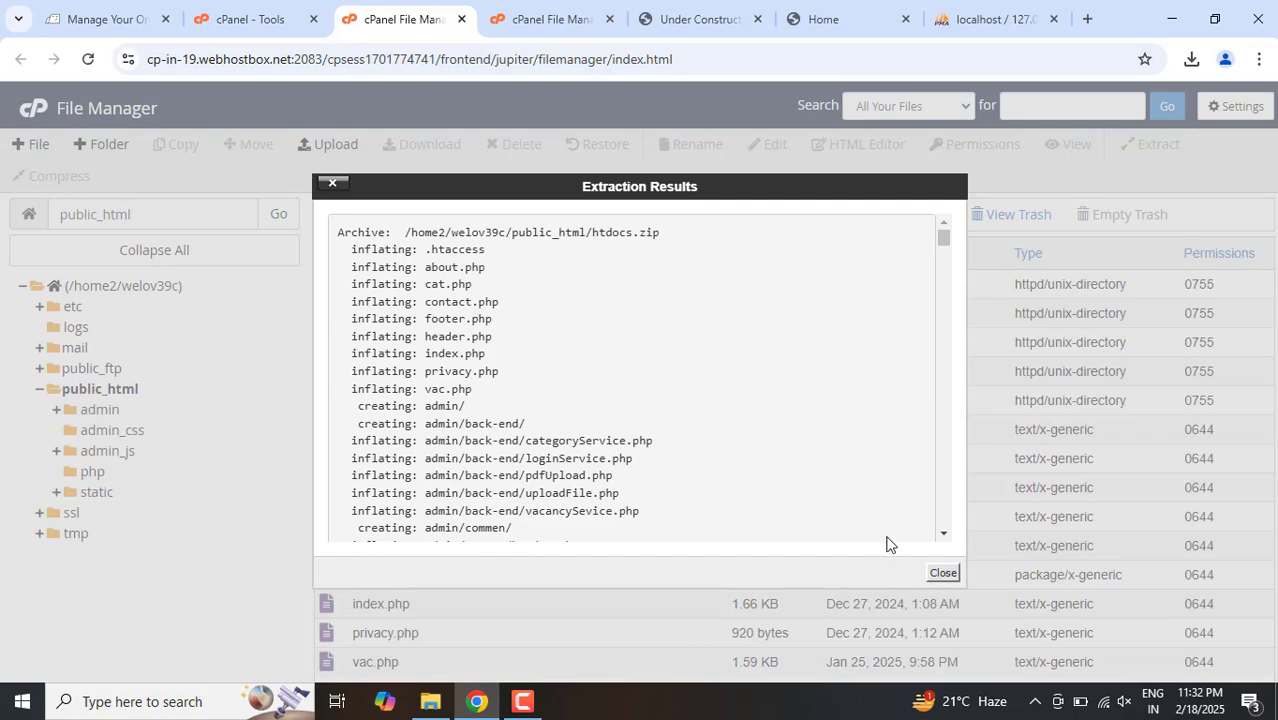
{"action": "left_click", "coordinate": [942, 572]}
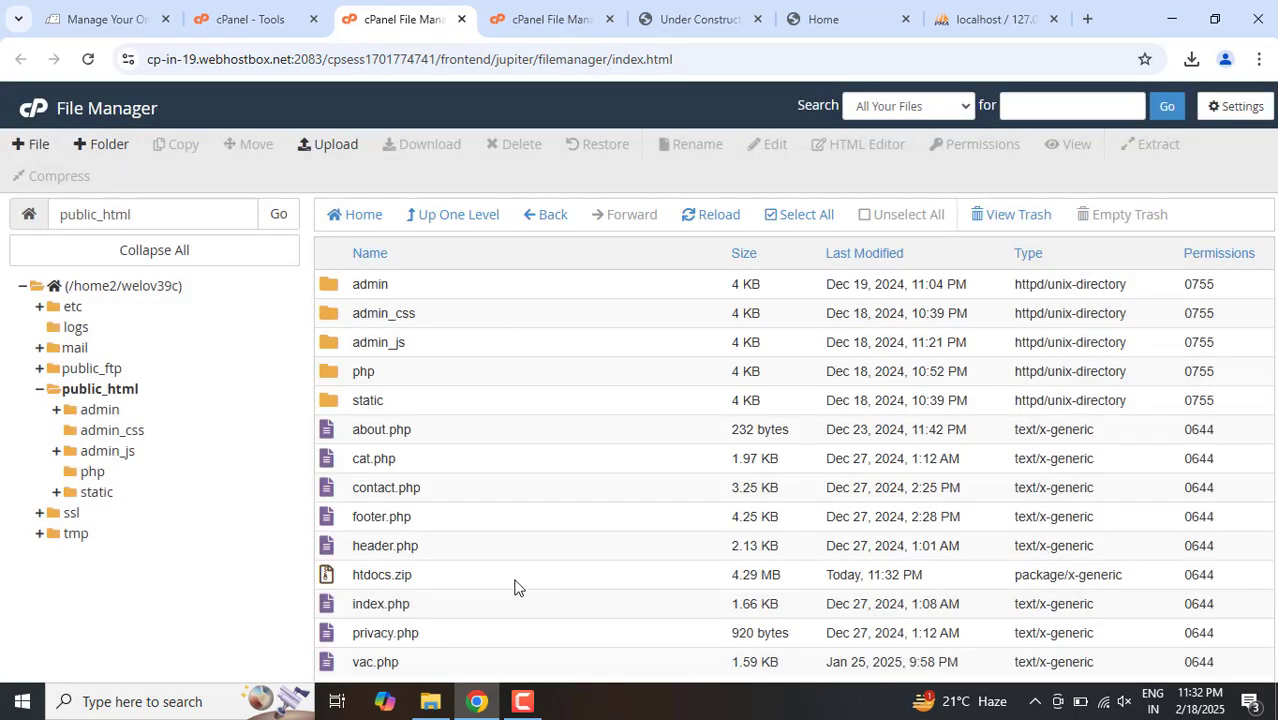
Step: Permanently delete htdocs.zip from public_html, skipping the trash
{"action": "left_click", "coordinate": [381, 568]}
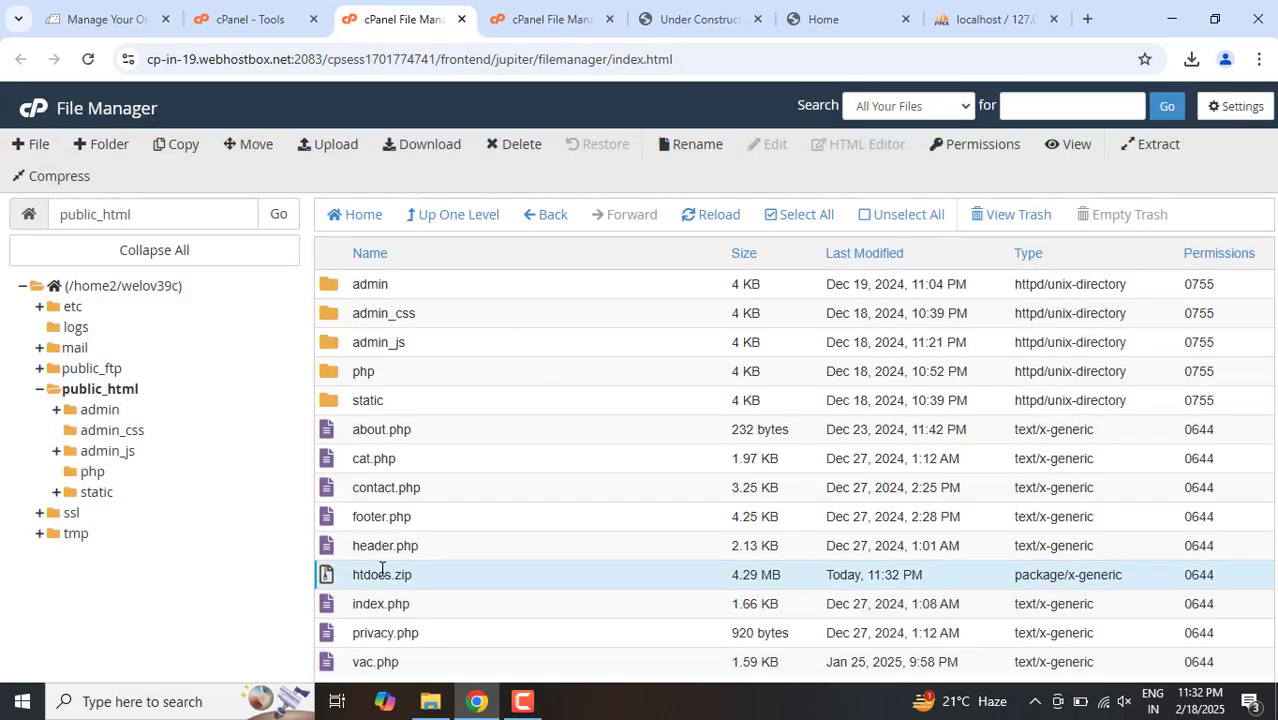
{"action": "left_click", "coordinate": [533, 553]}
{"action": "left_click", "coordinate": [540, 587]}
{"action": "key", "text": "Delete"}
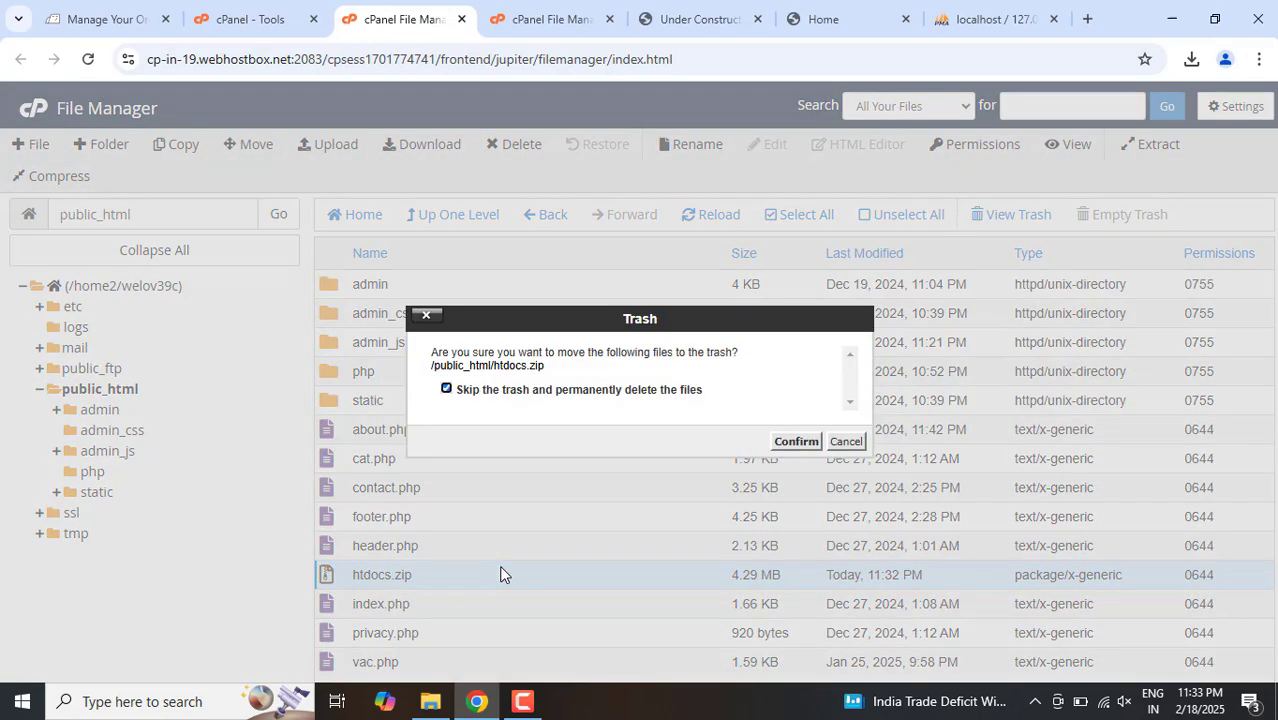
{"action": "key", "text": "Return"}
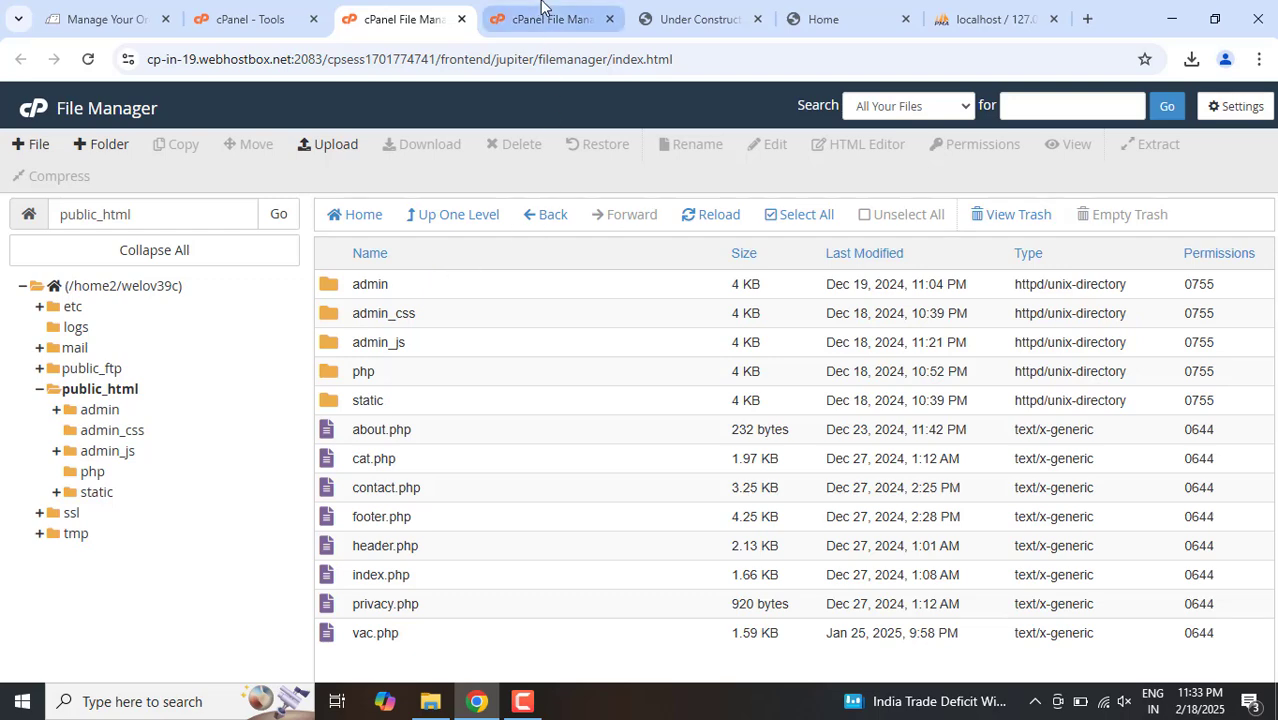
Step: Create a hosting database with the name jobs using cPanel's MySQL Database Wizard
{"action": "left_click", "coordinate": [248, 12]}
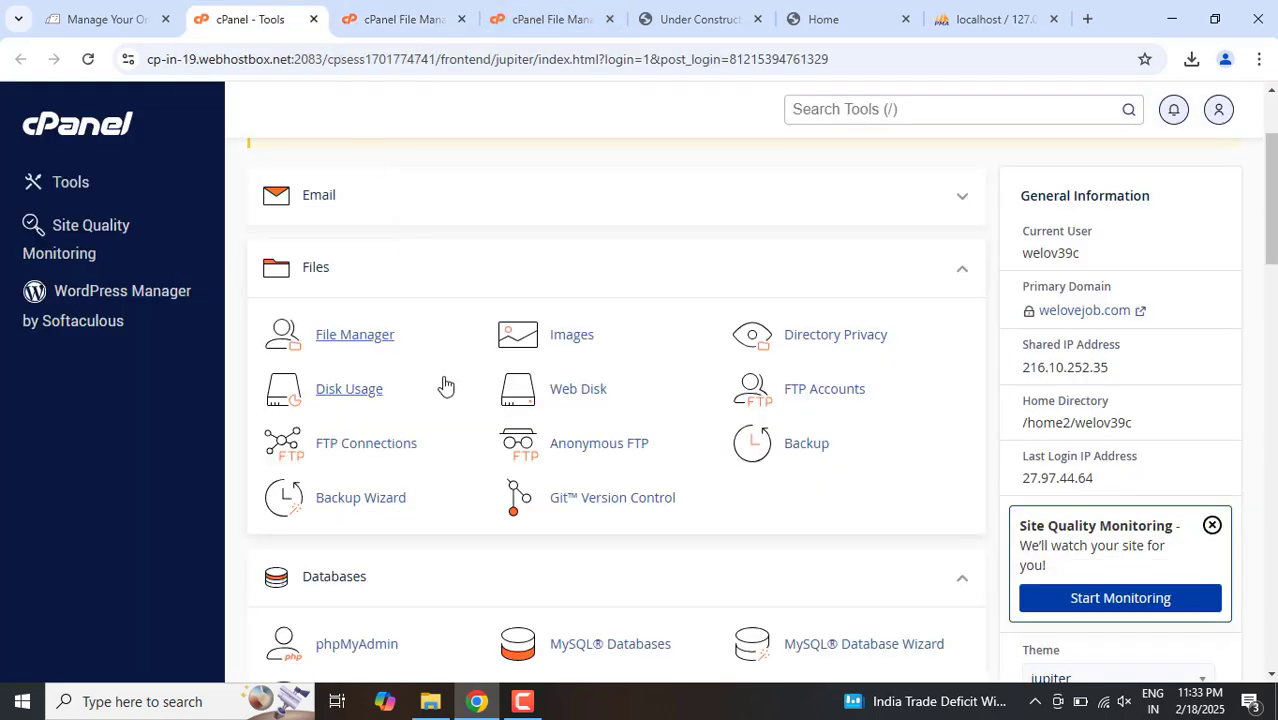
{"action": "left_click", "coordinate": [400, 12]}
{"action": "left_click", "coordinate": [250, 15]}
{"action": "scroll", "coordinate": [568, 470], "scroll_direction": "down", "scroll_amount": 2}
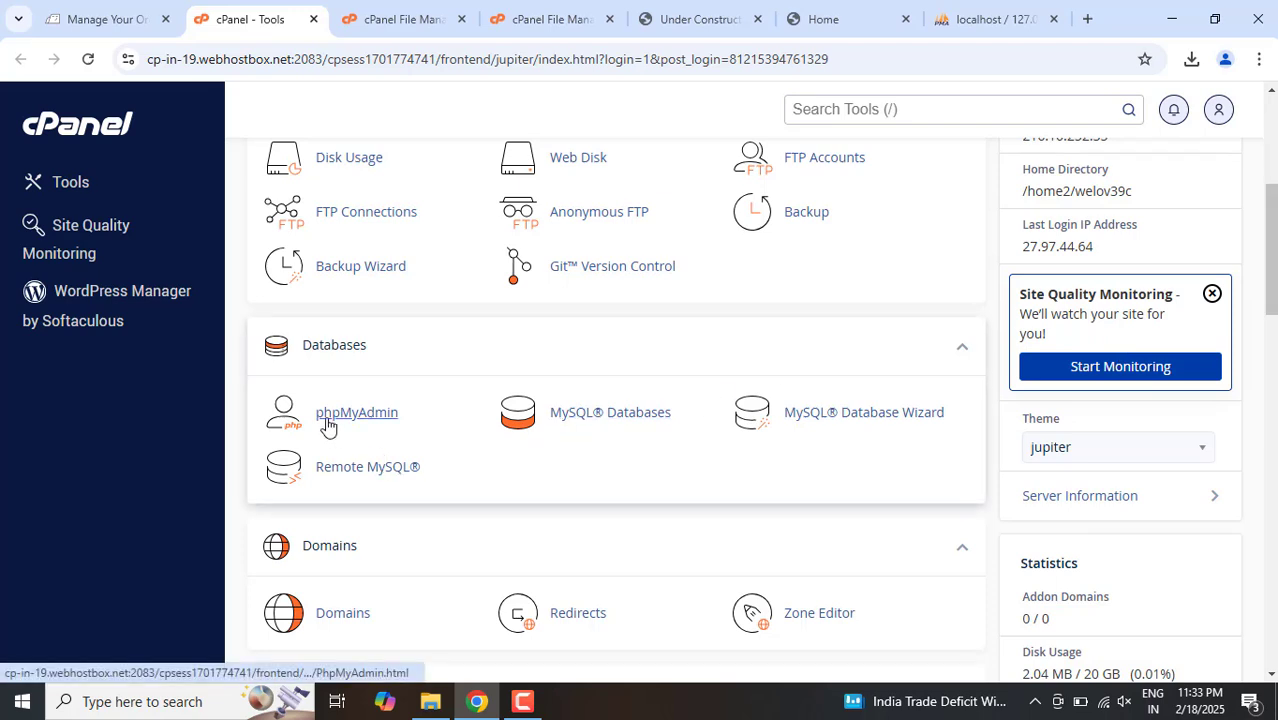
{"action": "left_click", "coordinate": [855, 418]}
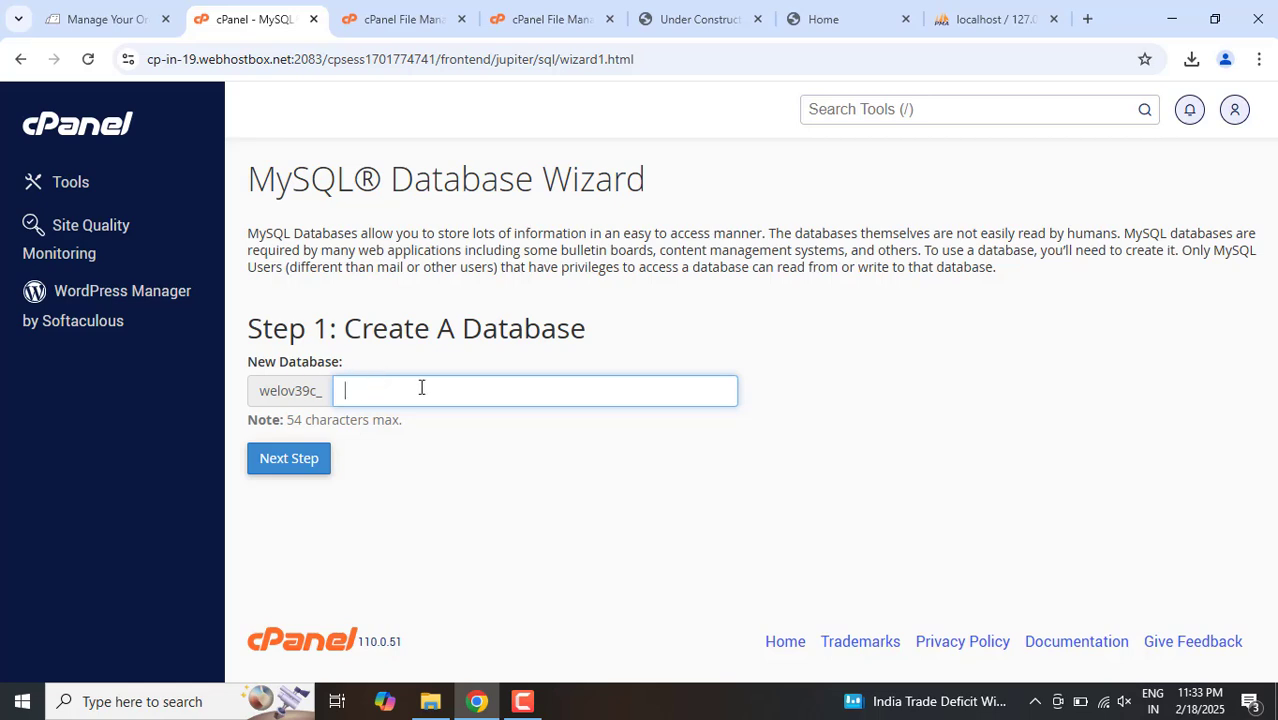
{"action": "type", "text": "jobb"}
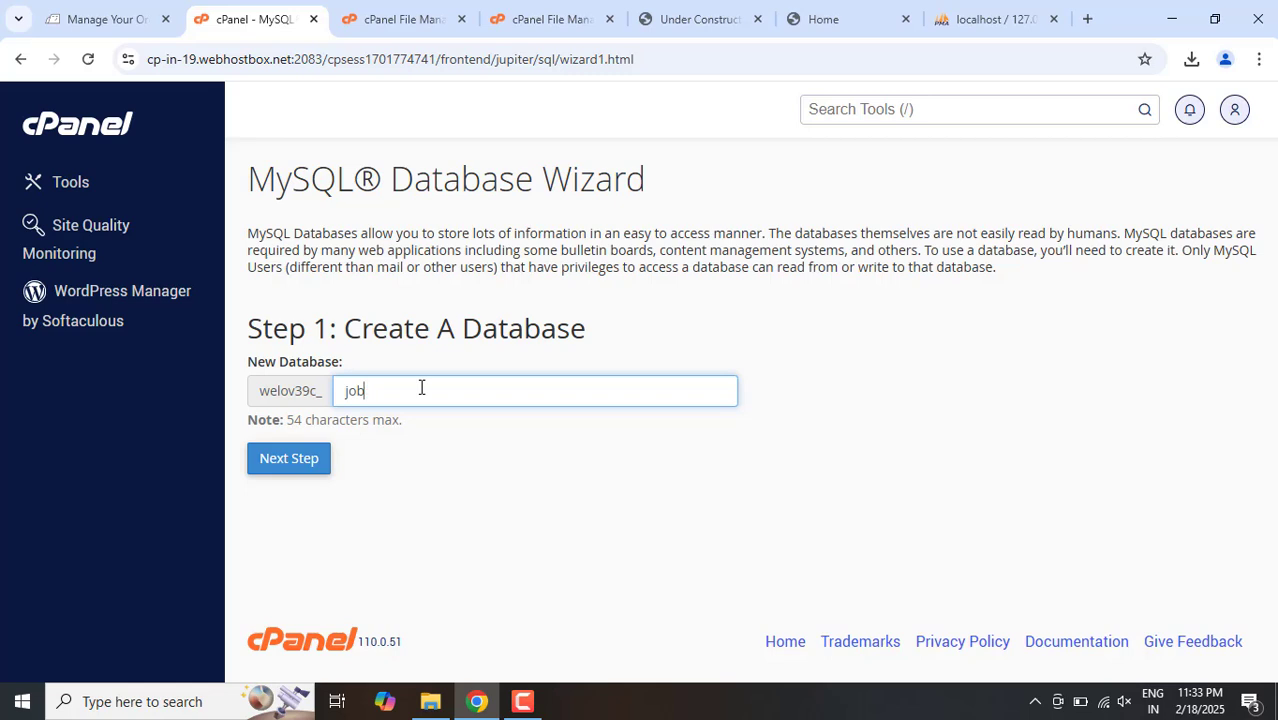
{"action": "left_click", "coordinate": [287, 465]}
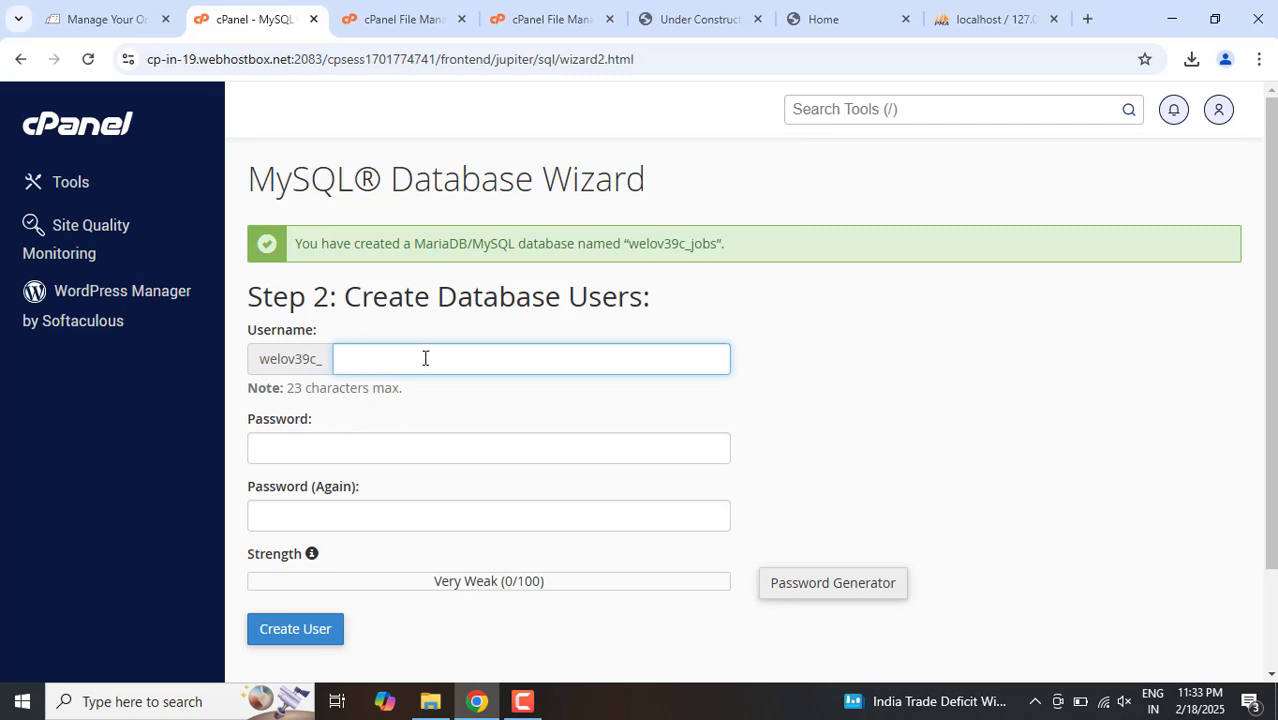
Step: Create the database user root, entering and repeating the user's password, and dismiss the browser's offer to save it
{"action": "type", "text": "ot"}
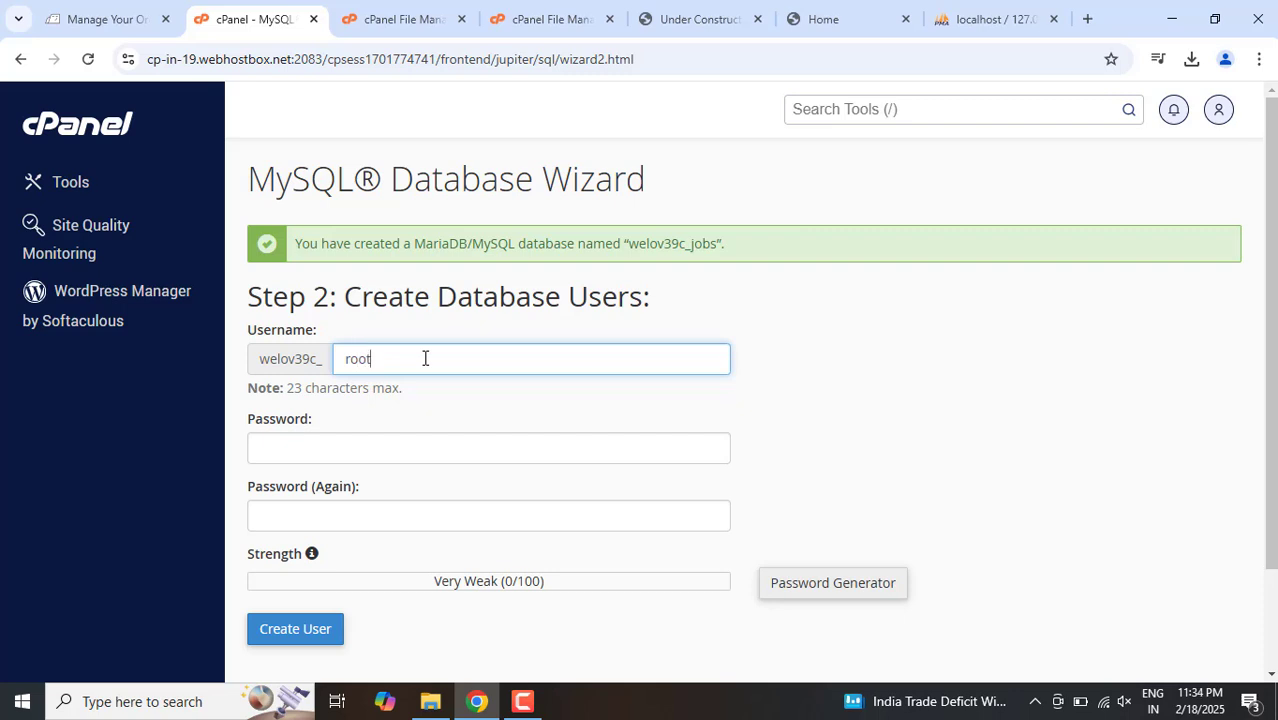
{"action": "left_click", "coordinate": [368, 446]}
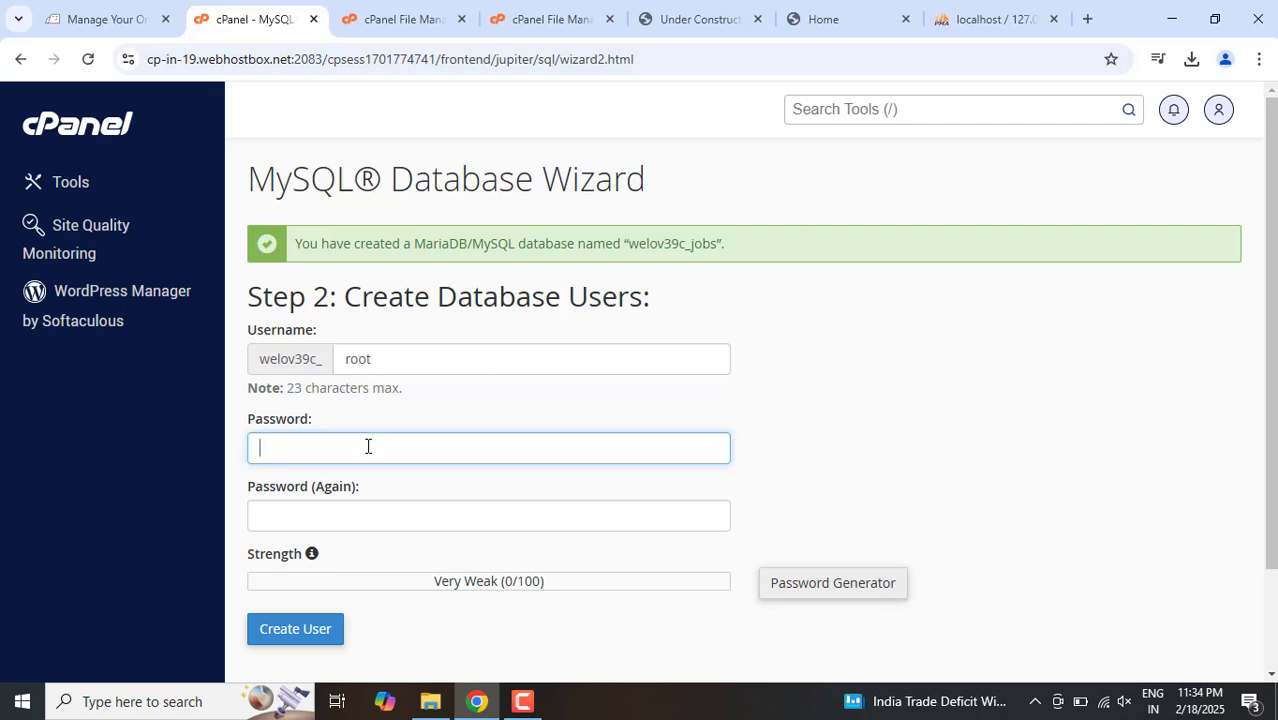
{"action": "type", "text": "•••"}
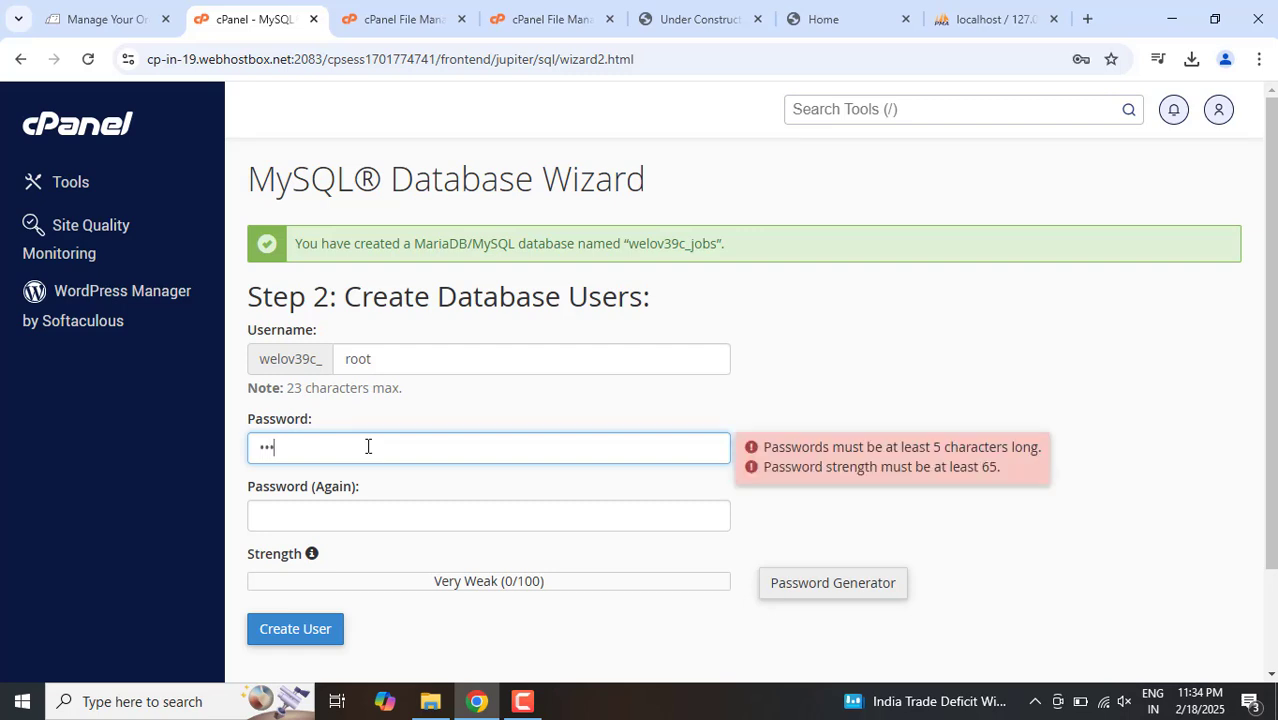
{"action": "type", "text": "••••"}
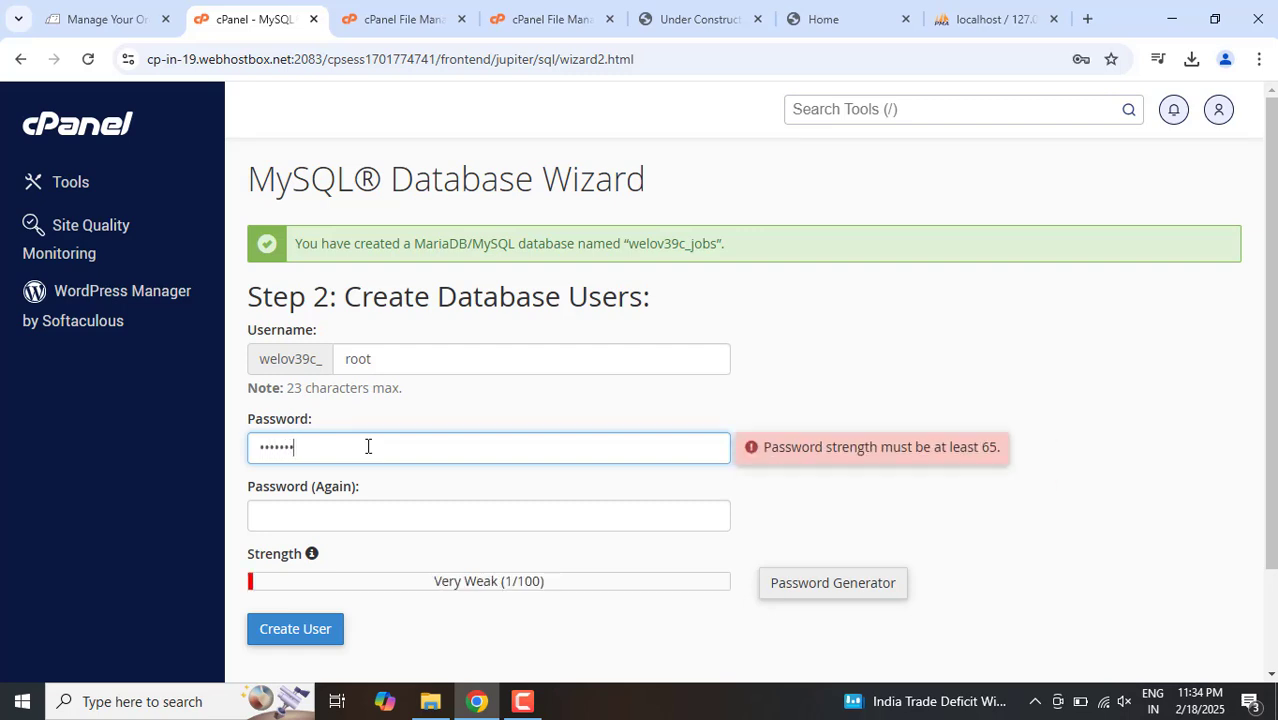
{"action": "type", "text": "•"}
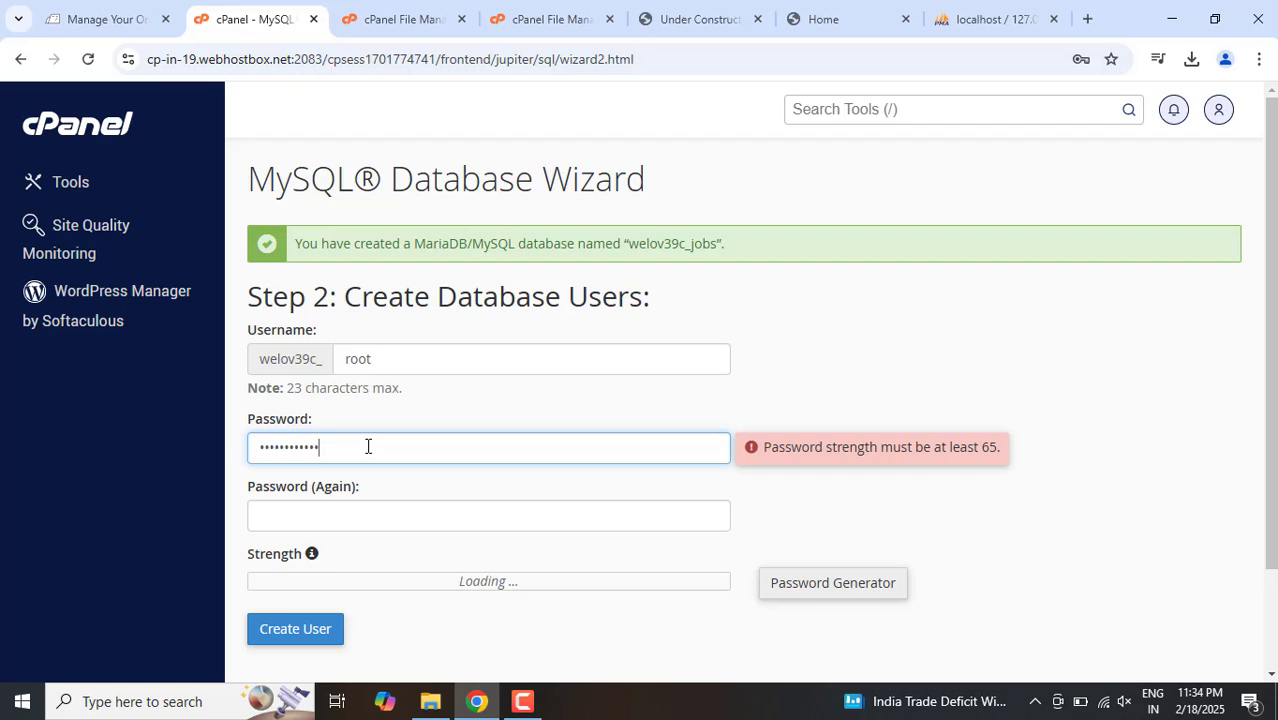
{"action": "key", "text": "Tab"}
{"action": "type", "text": "••"}
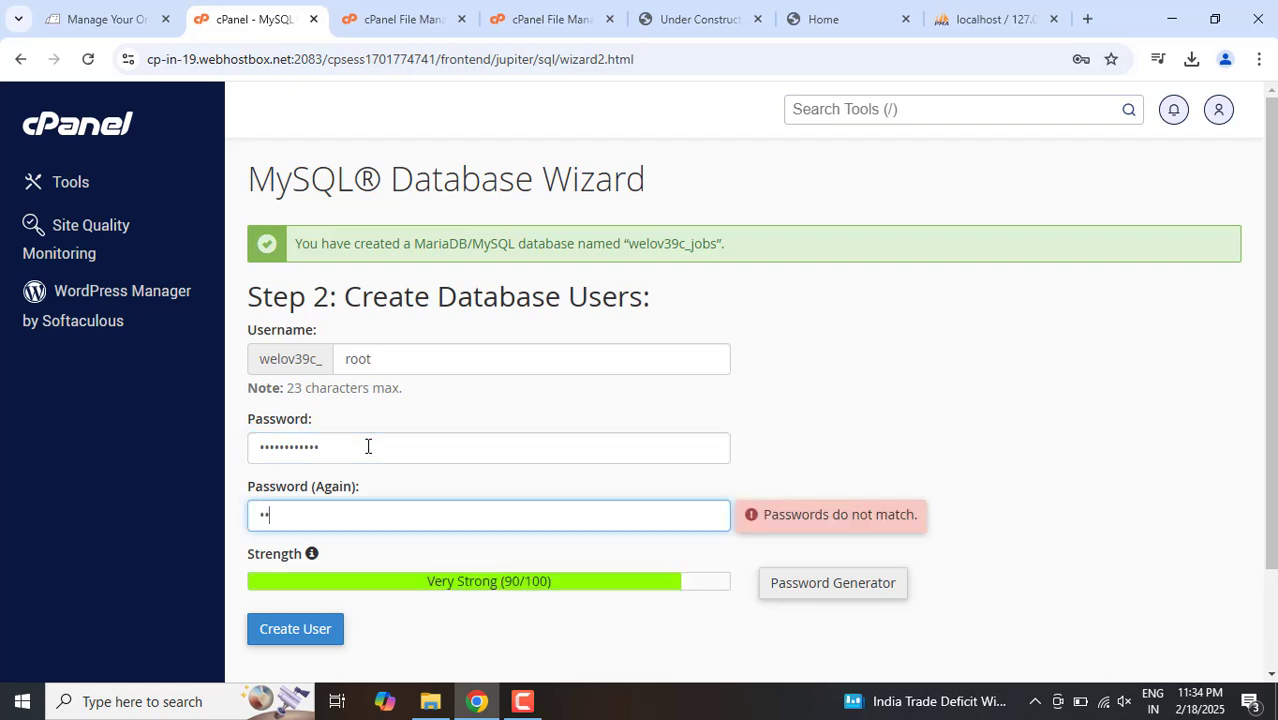
{"action": "type", "text": "•"}
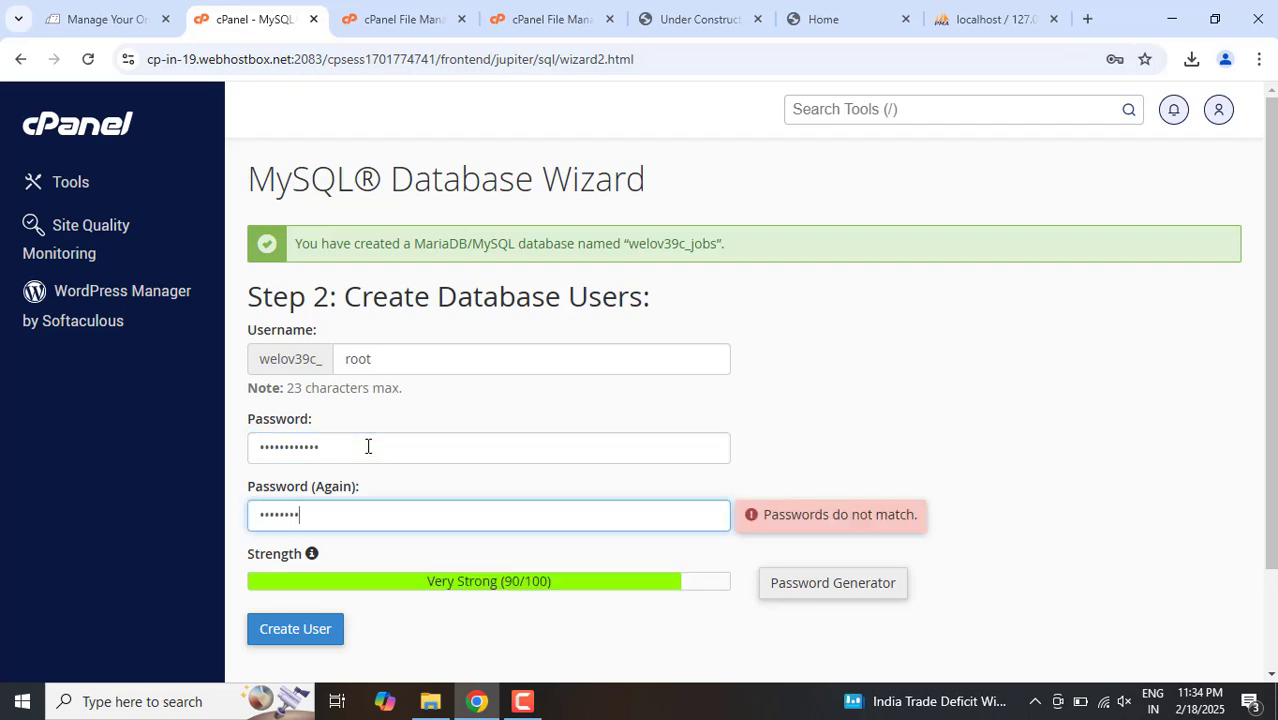
{"action": "type", "text": "••"}
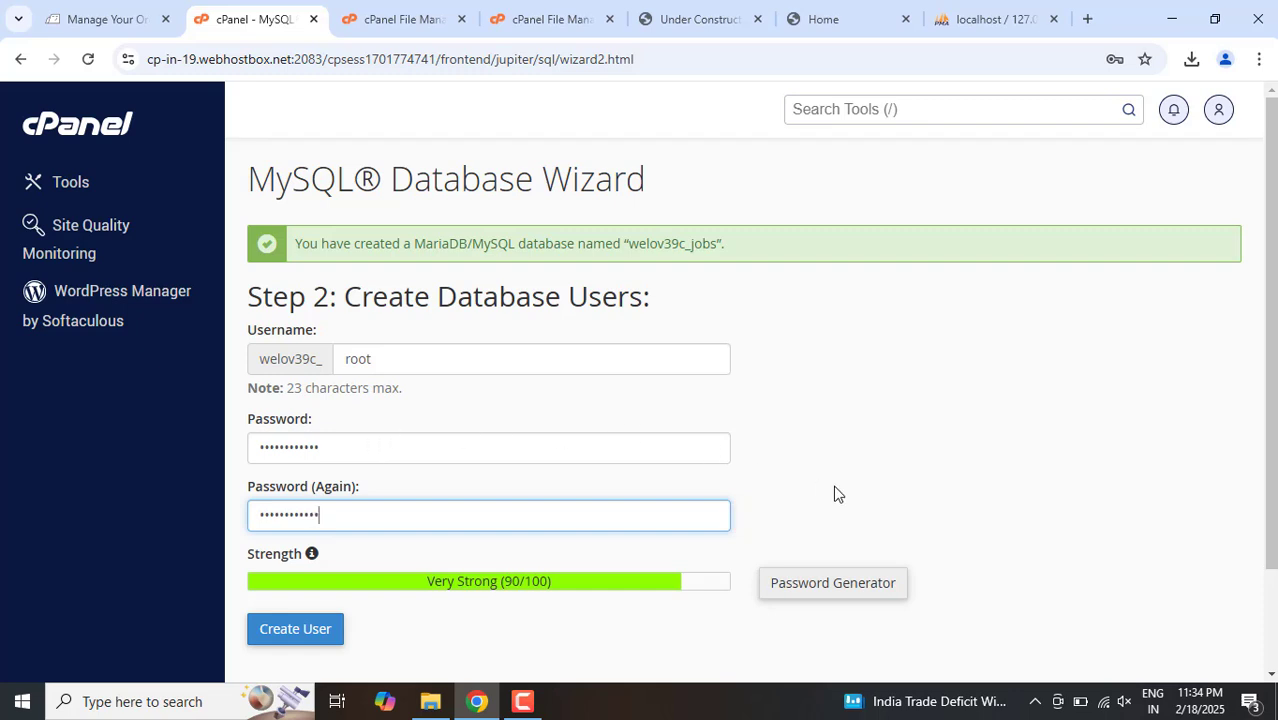
{"action": "left_click", "coordinate": [293, 629]}
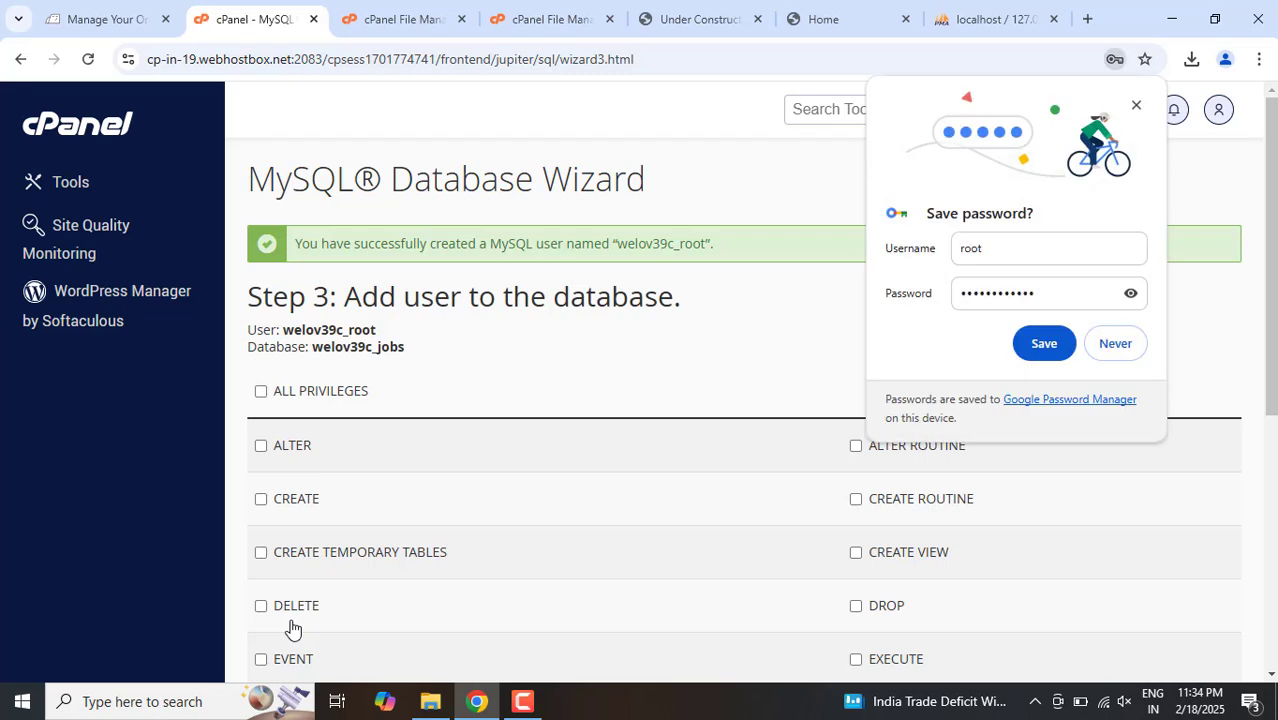
{"action": "left_click", "coordinate": [1135, 107]}
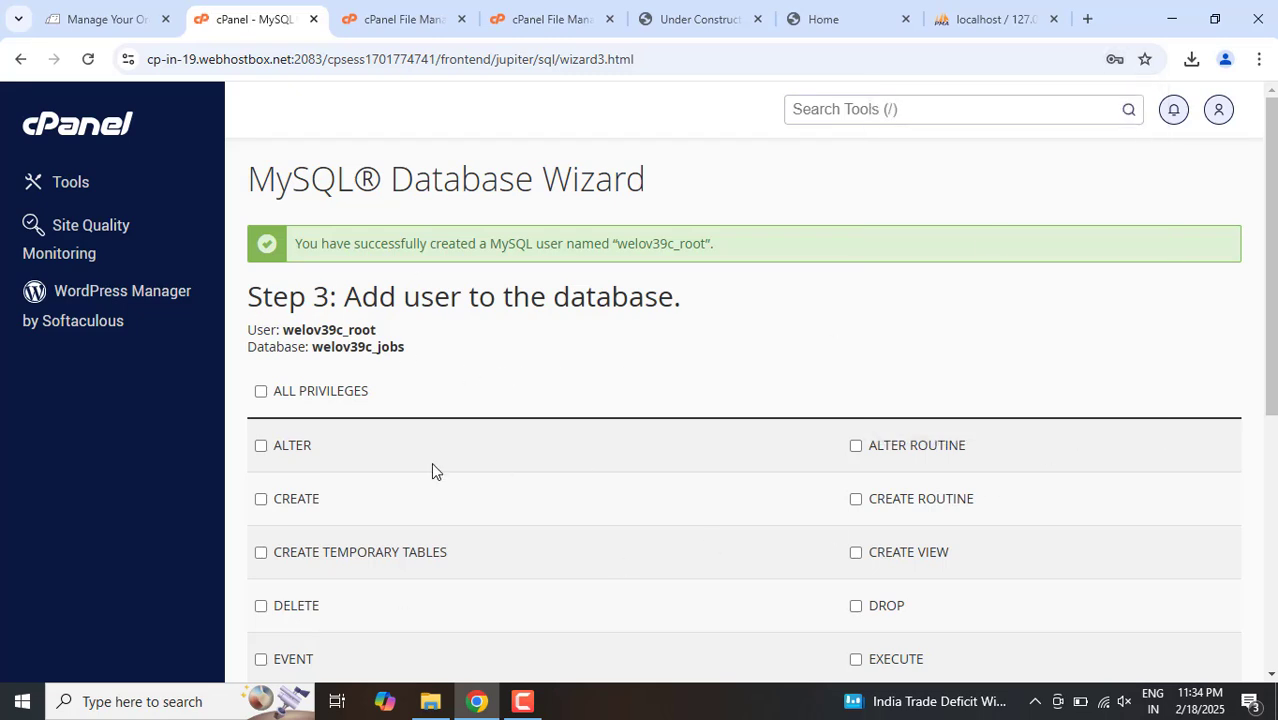
Step: Grant the root database user ALL PRIVILEGES on the jobs database and apply the changes
{"action": "left_click", "coordinate": [280, 395]}
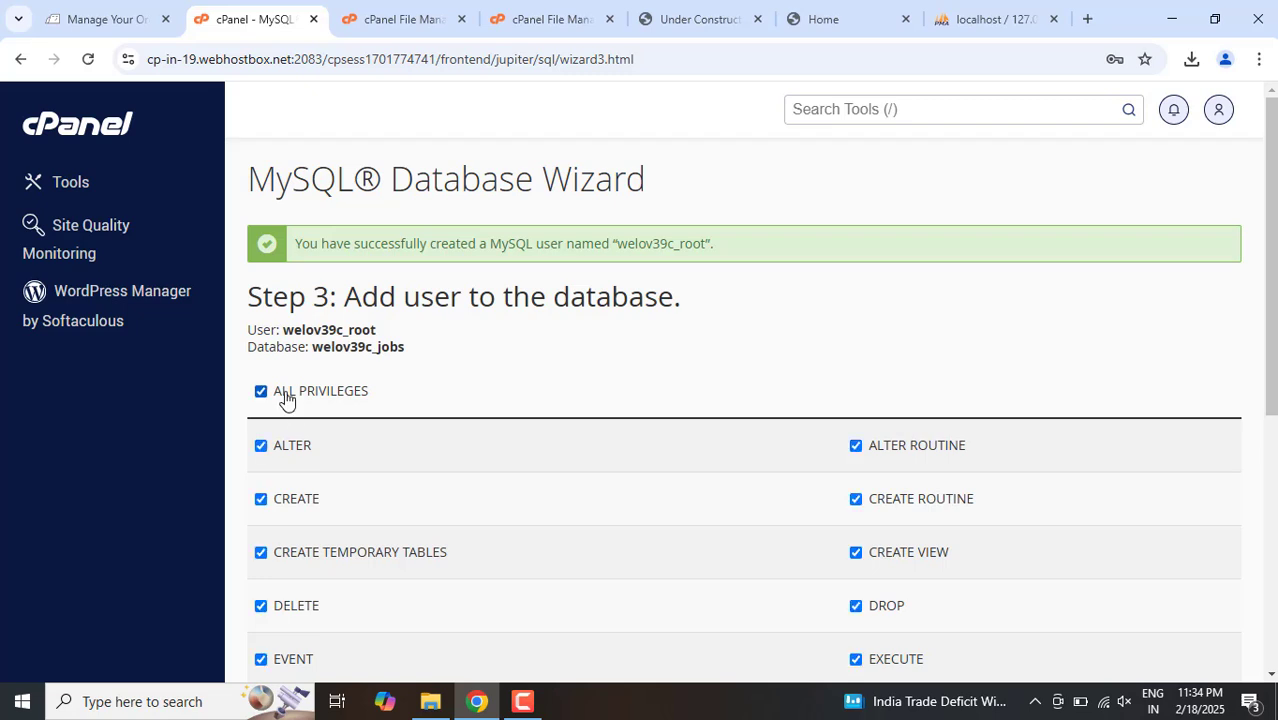
{"action": "scroll", "coordinate": [1221, 526], "scroll_direction": "down", "scroll_amount": 5}
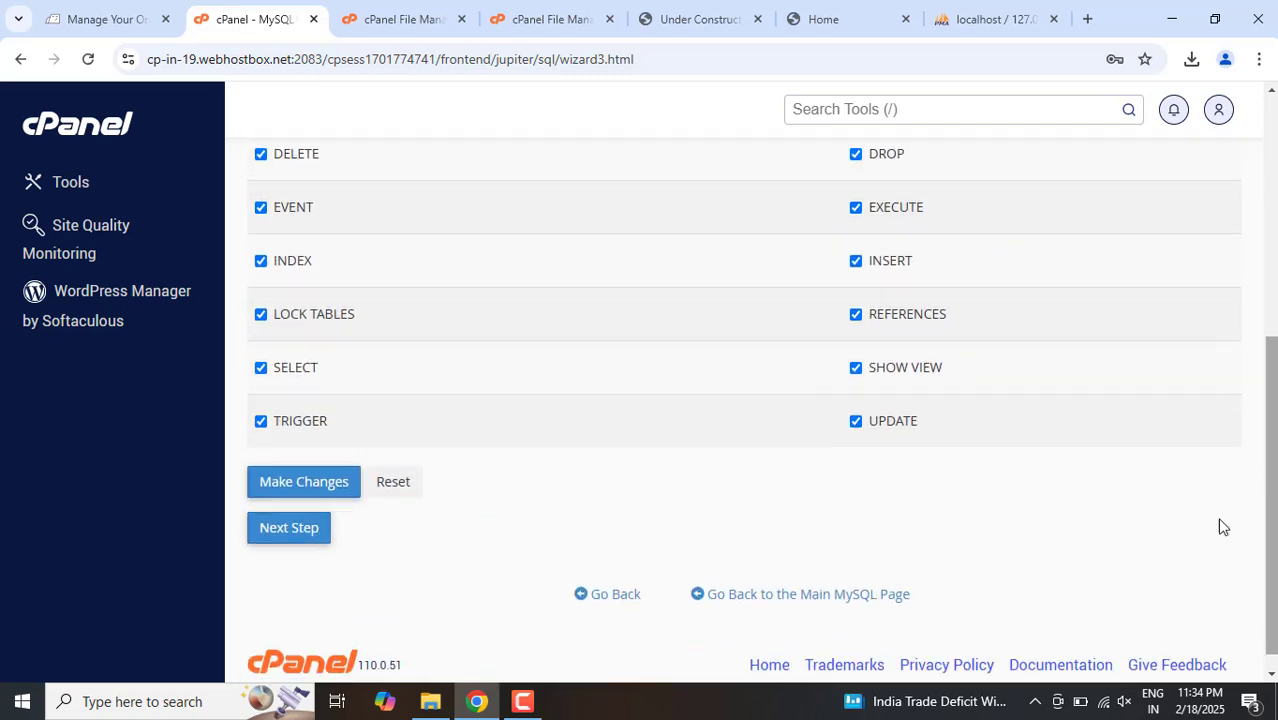
{"action": "left_click", "coordinate": [324, 480]}
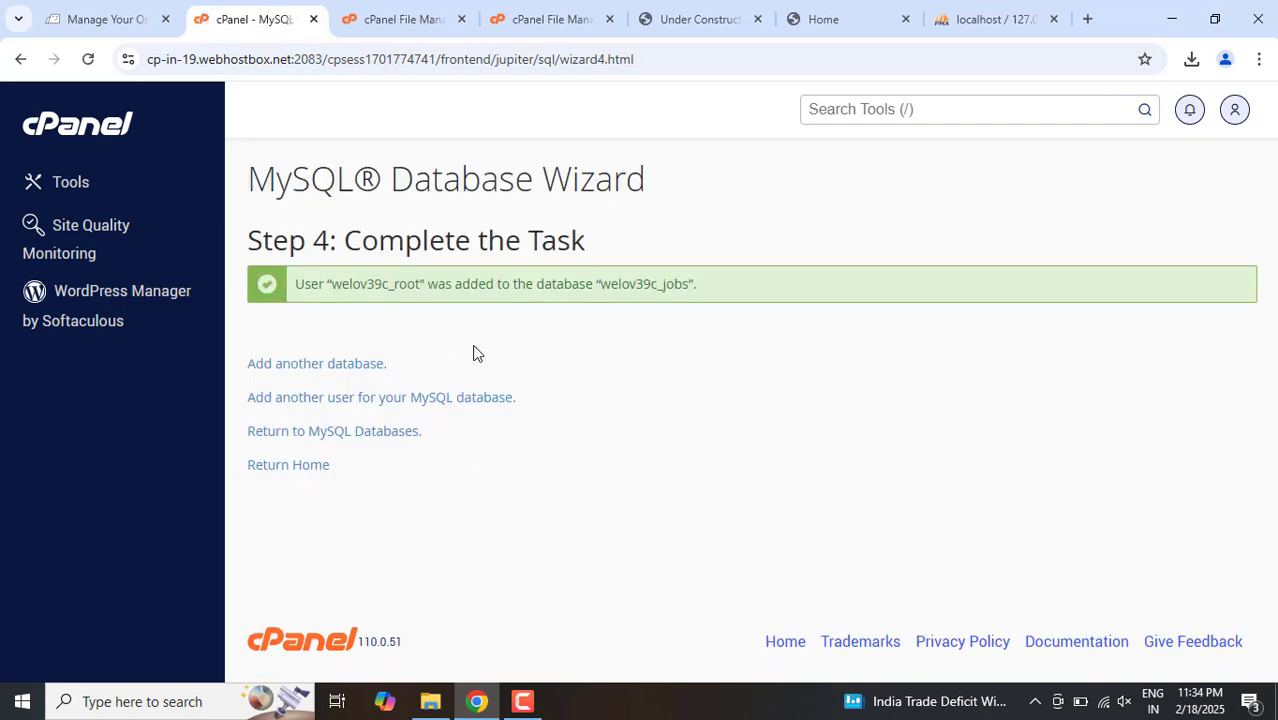
Step: Copy the database user name welov39c_root from the wizard's completion message and open public_html/php/db.php for editing in File Manager
{"action": "double_click", "coordinate": [388, 283]}
{"action": "key", "text": "ctrl+c"}
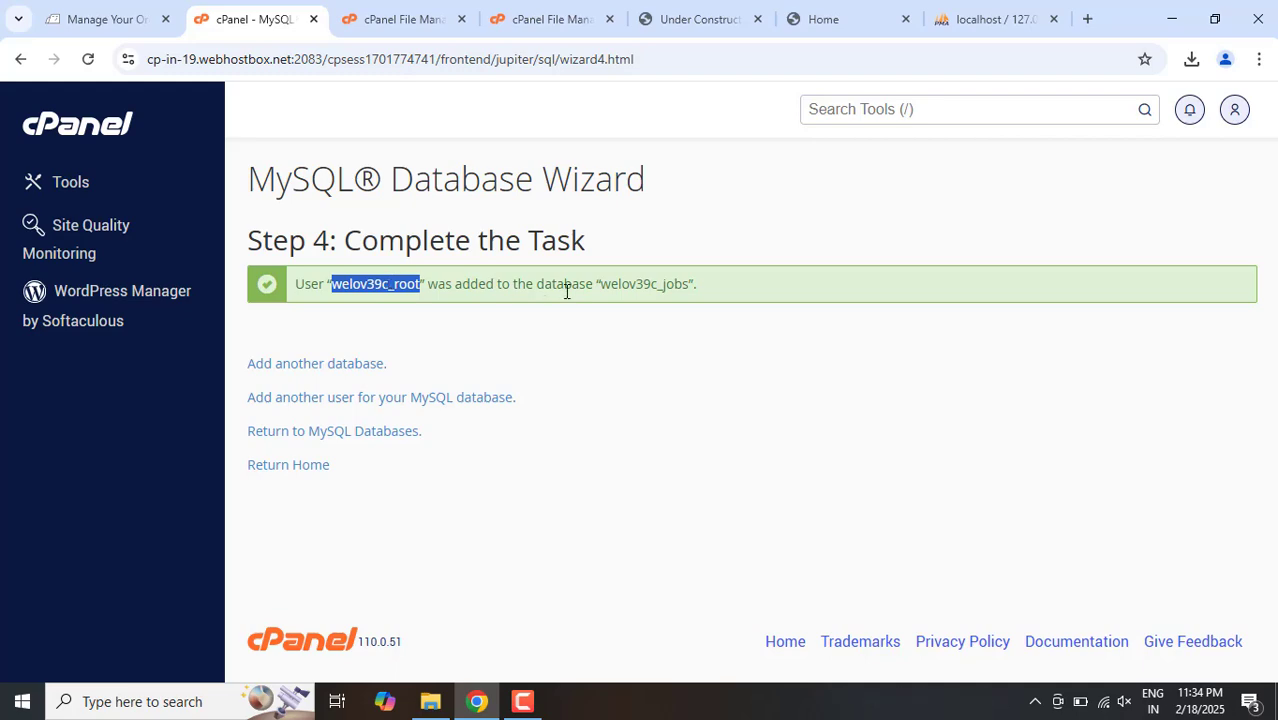
{"action": "left_click", "coordinate": [388, 6]}
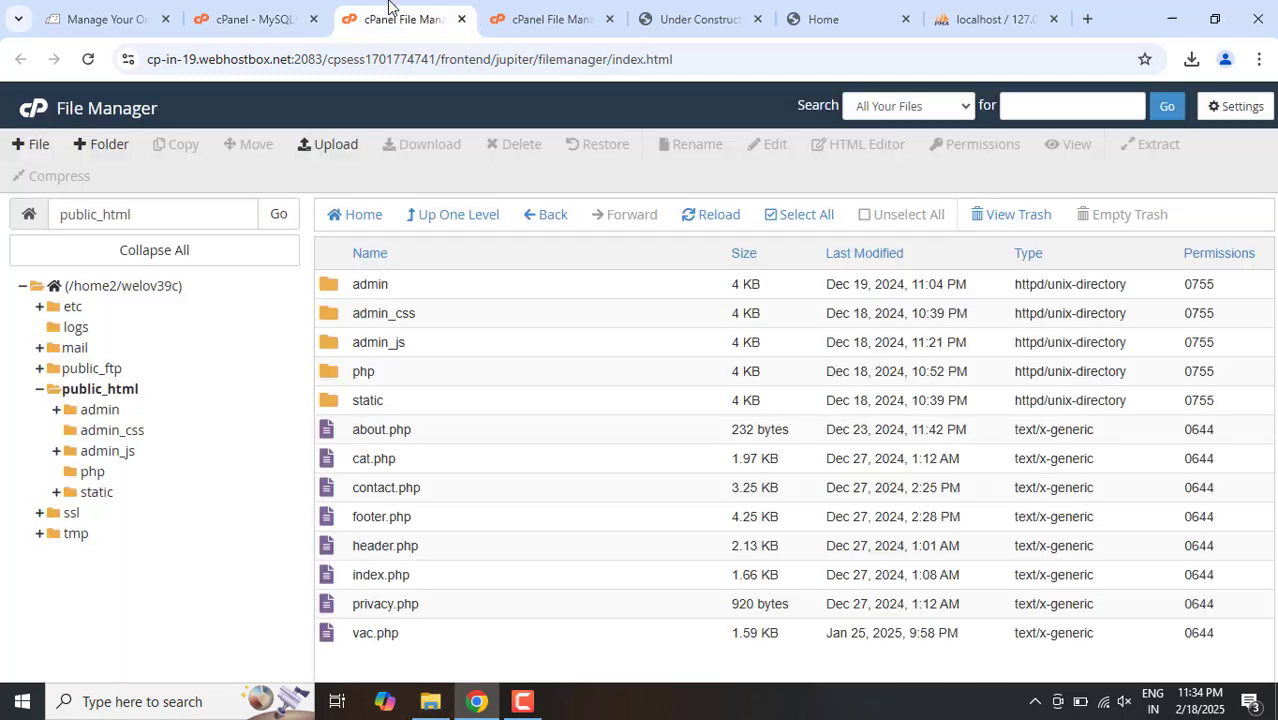
{"action": "double_click", "coordinate": [428, 376]}
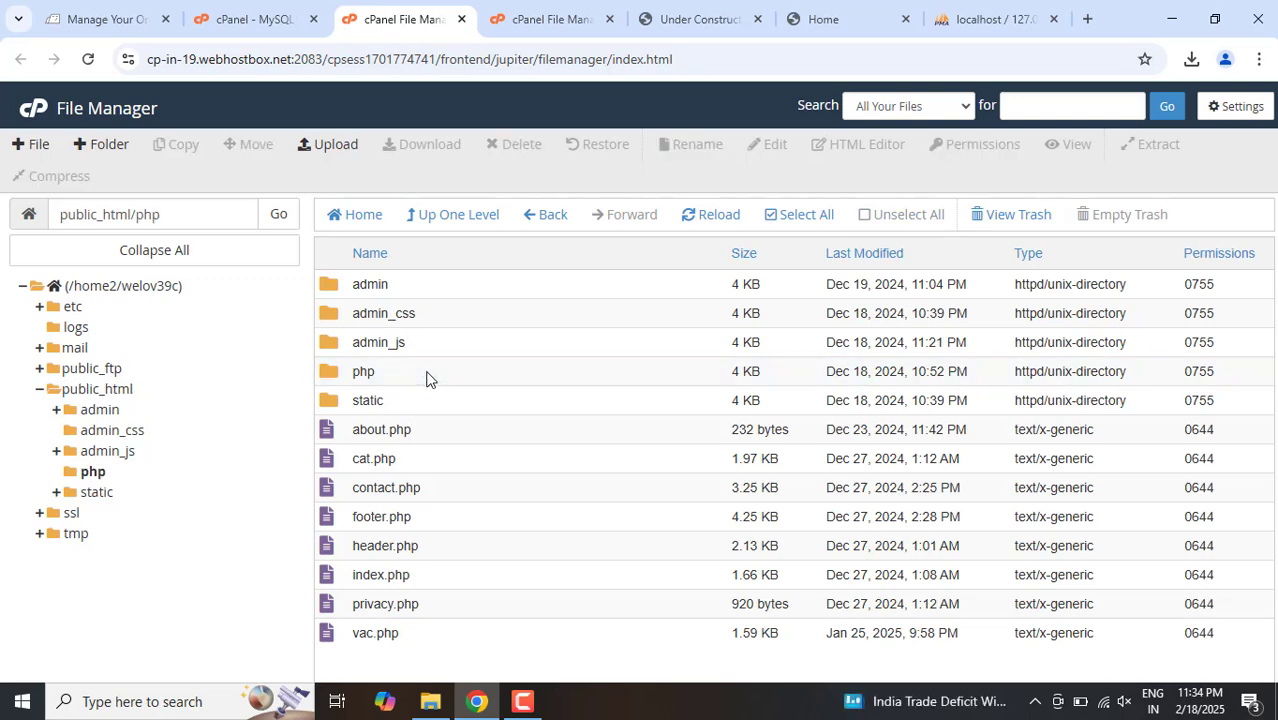
{"action": "left_click", "coordinate": [432, 311]}
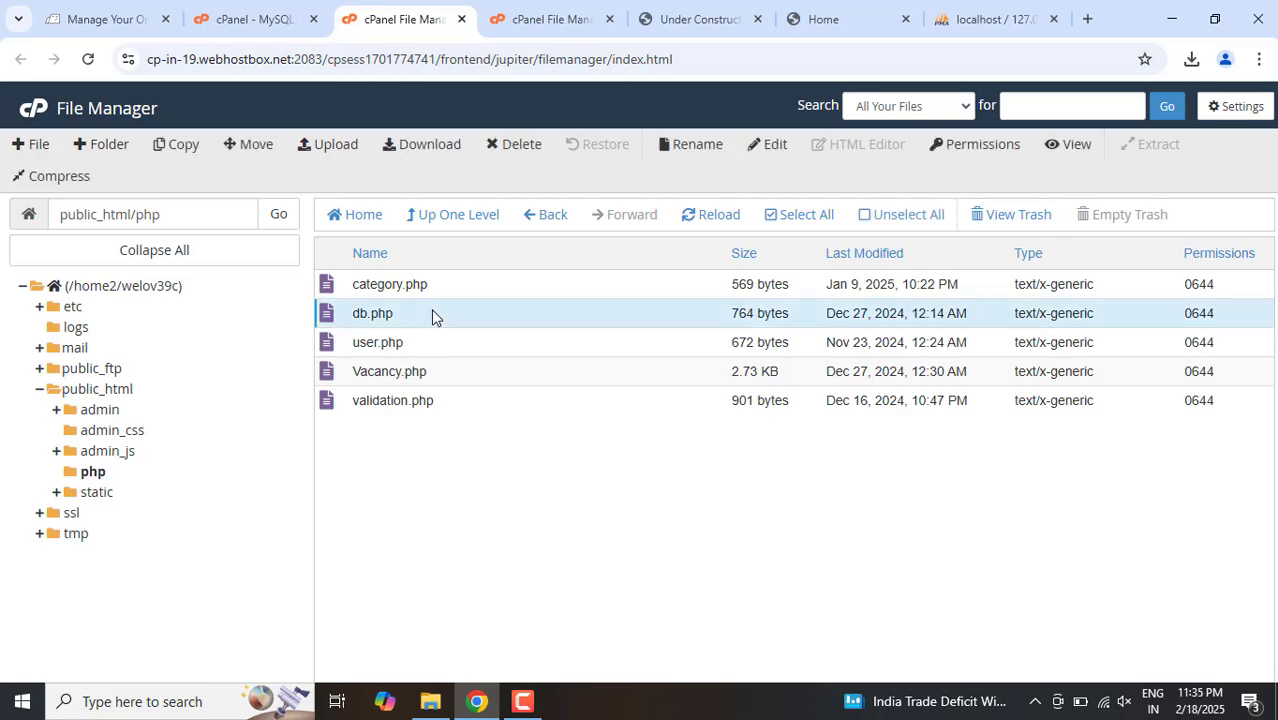
{"action": "right_click", "coordinate": [432, 311]}
{"action": "left_click", "coordinate": [473, 385]}
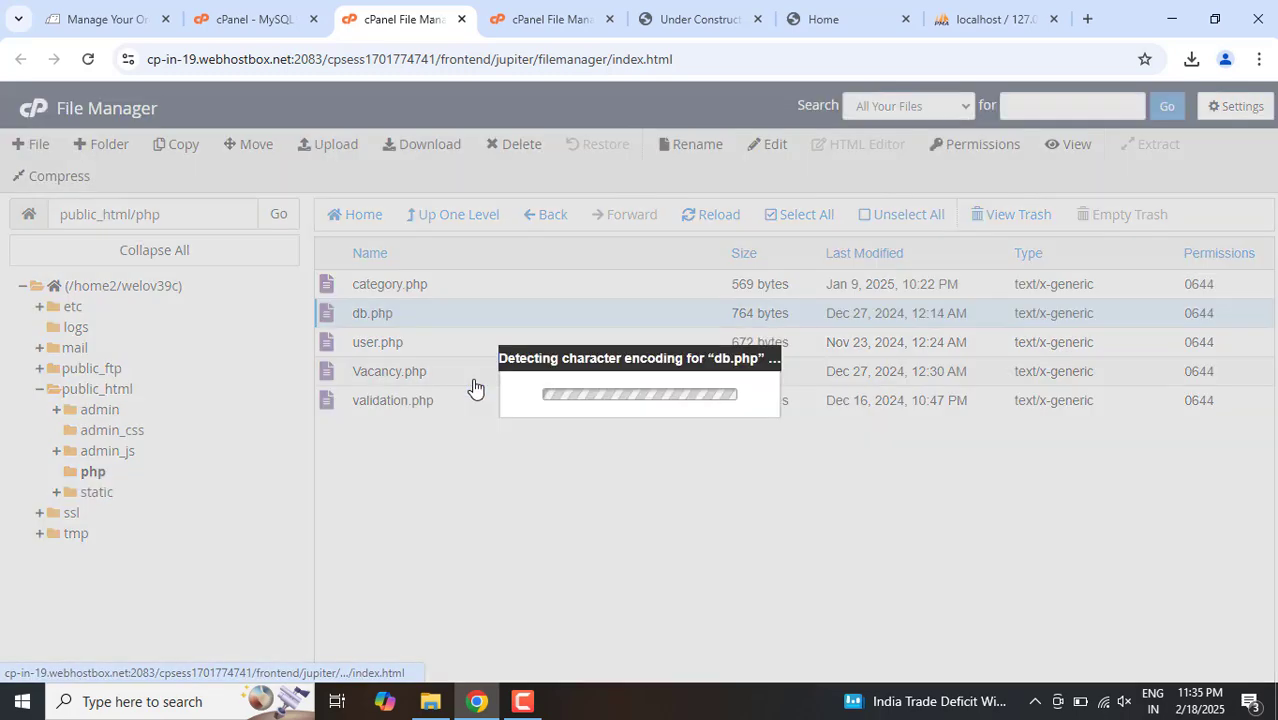
{"action": "left_click", "coordinate": [807, 526]}
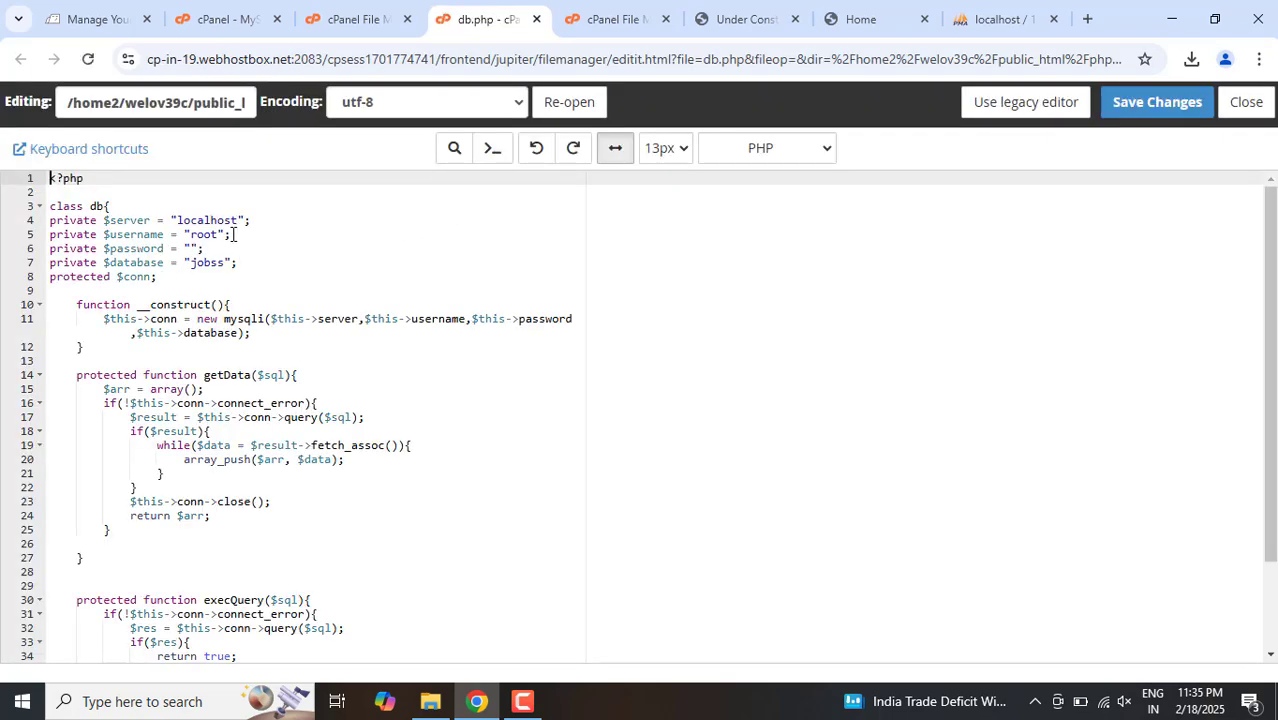
{"action": "left_click", "coordinate": [238, 220]}
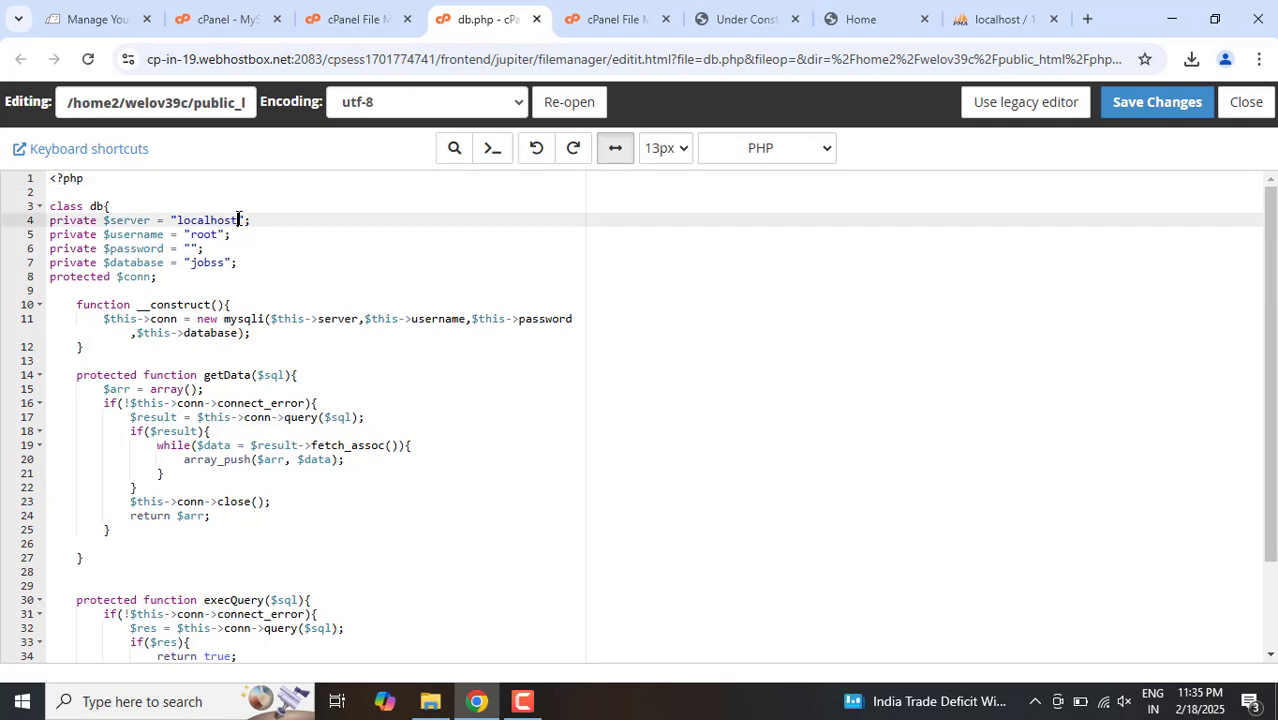
{"action": "key", "text": "Down"}
{"action": "key", "text": "ctrl+shift+Left"}
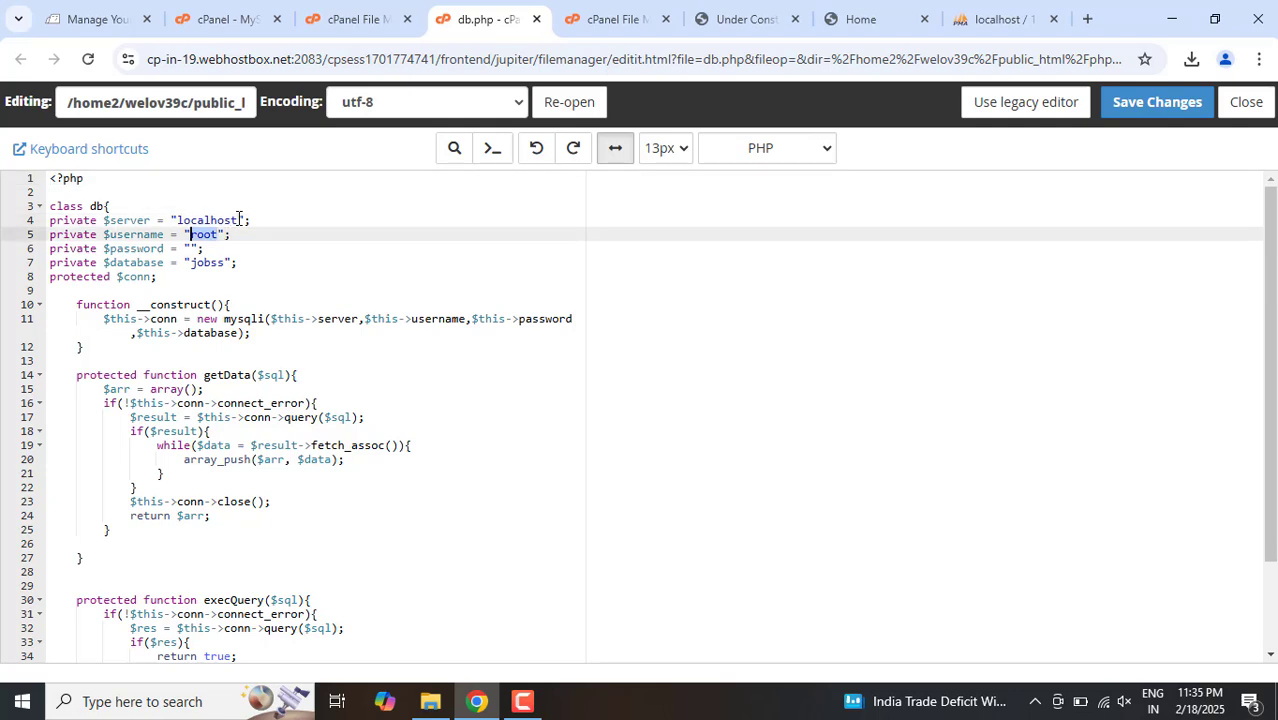
{"action": "key", "text": "ctrl+v"}
{"action": "key", "text": "Down"}
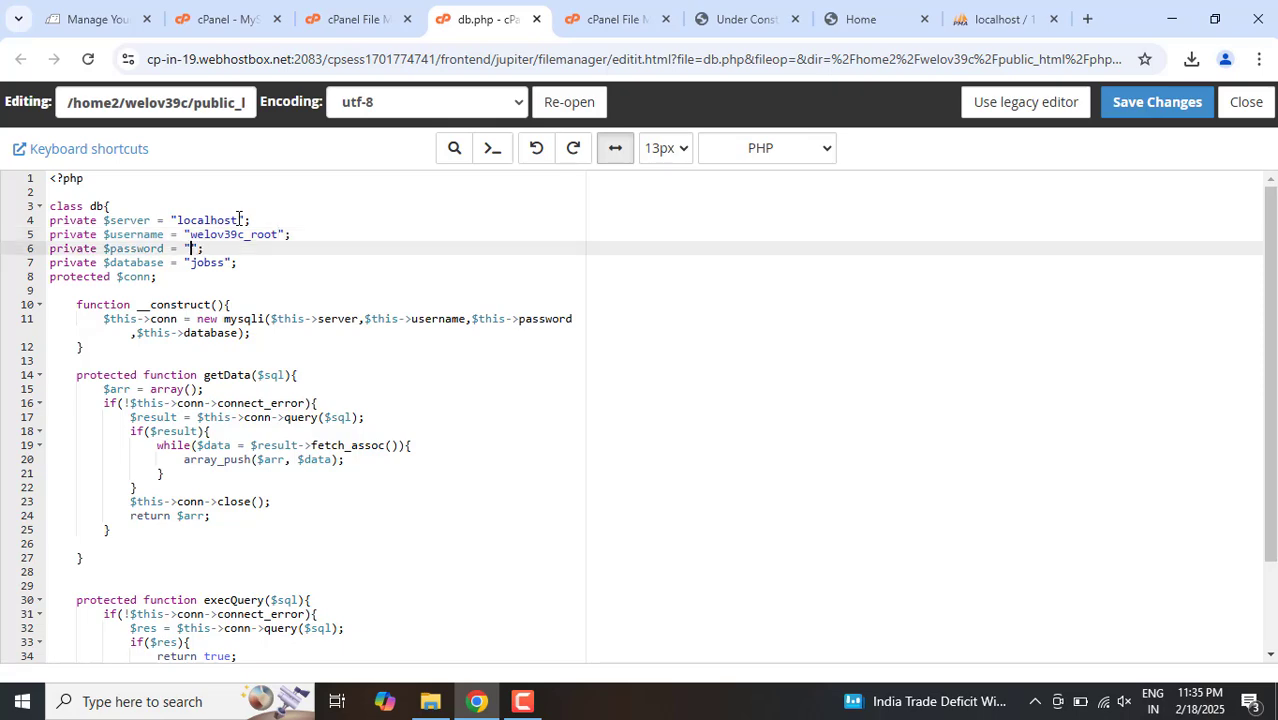
Step: Copy the database name welov39c_jobs from the MySQL Database Wizard's completion message
{"action": "key", "text": "Down"}
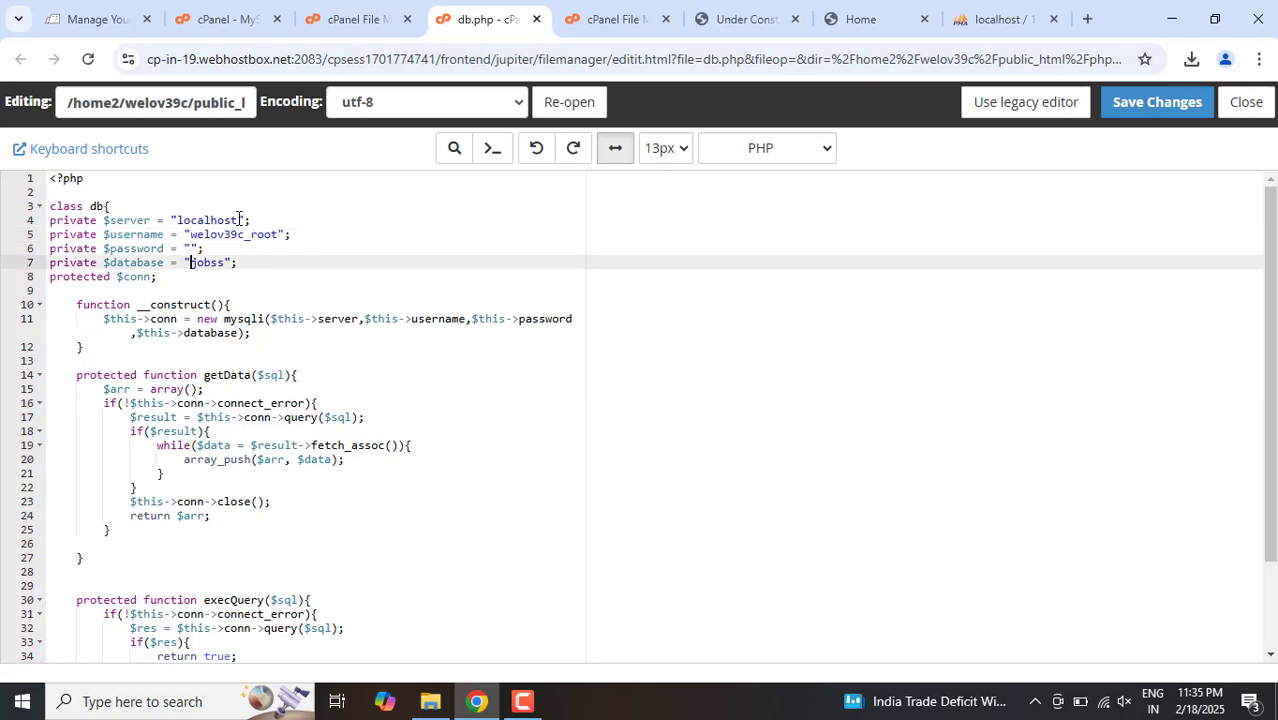
{"action": "left_click", "coordinate": [575, 12]}
{"action": "left_click", "coordinate": [366, 10]}
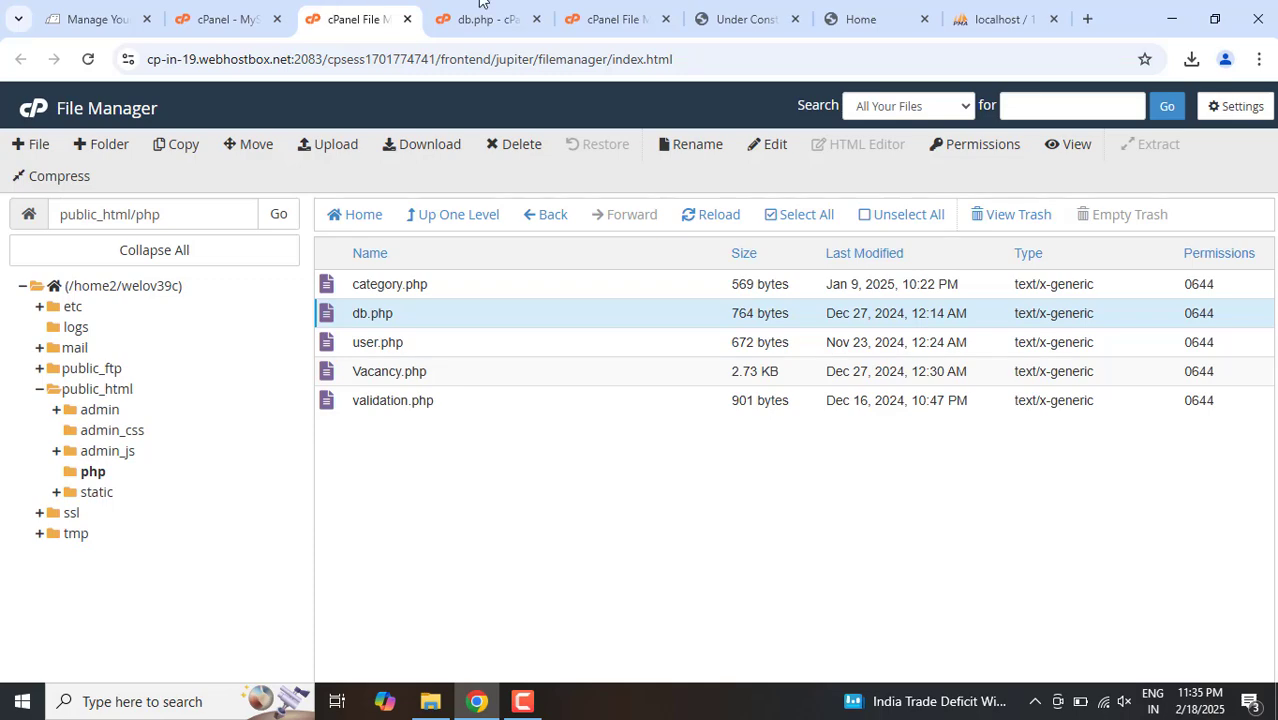
{"action": "left_click", "coordinate": [642, 10]}
{"action": "left_click", "coordinate": [490, 12]}
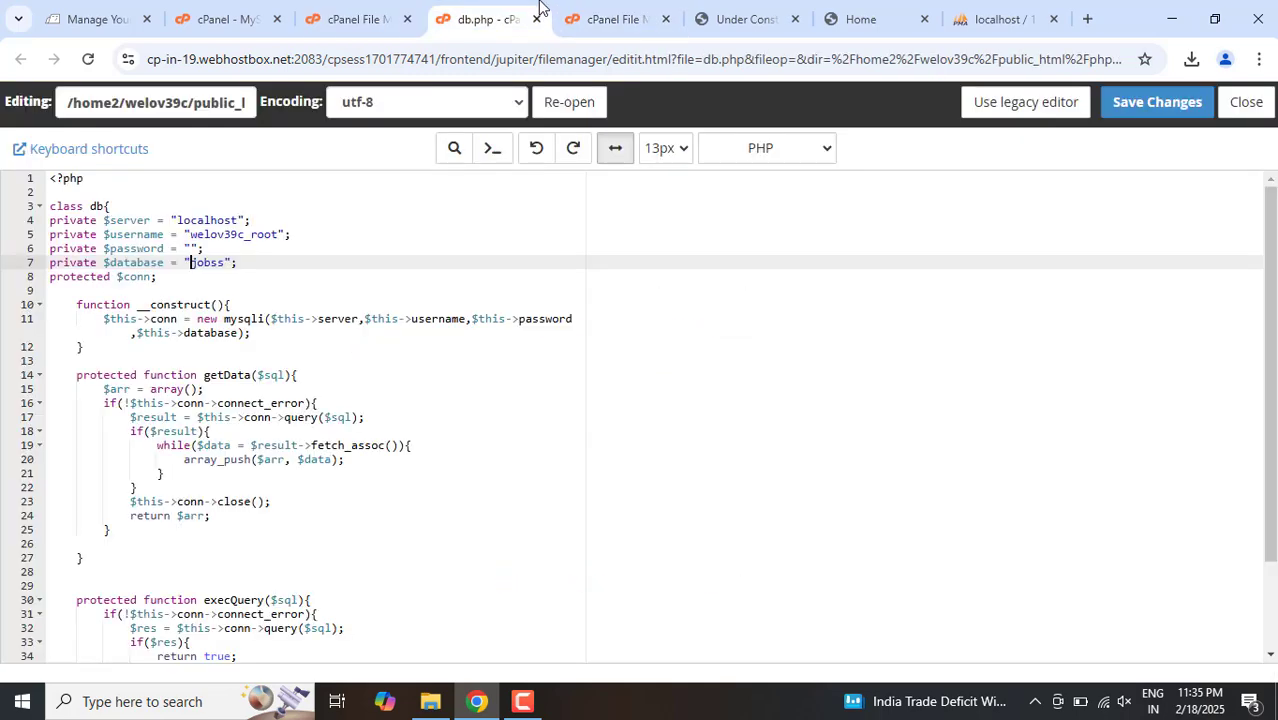
{"action": "left_click", "coordinate": [360, 12]}
{"action": "left_click", "coordinate": [240, 14]}
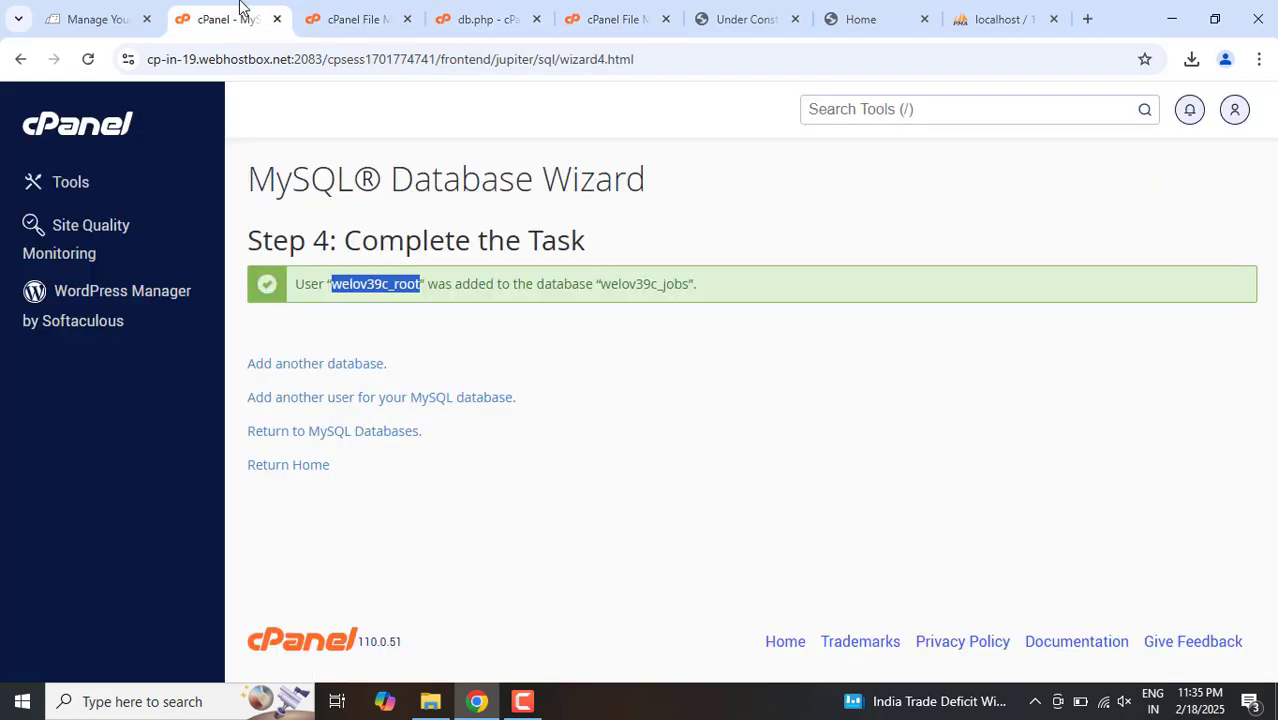
{"action": "double_click", "coordinate": [637, 285]}
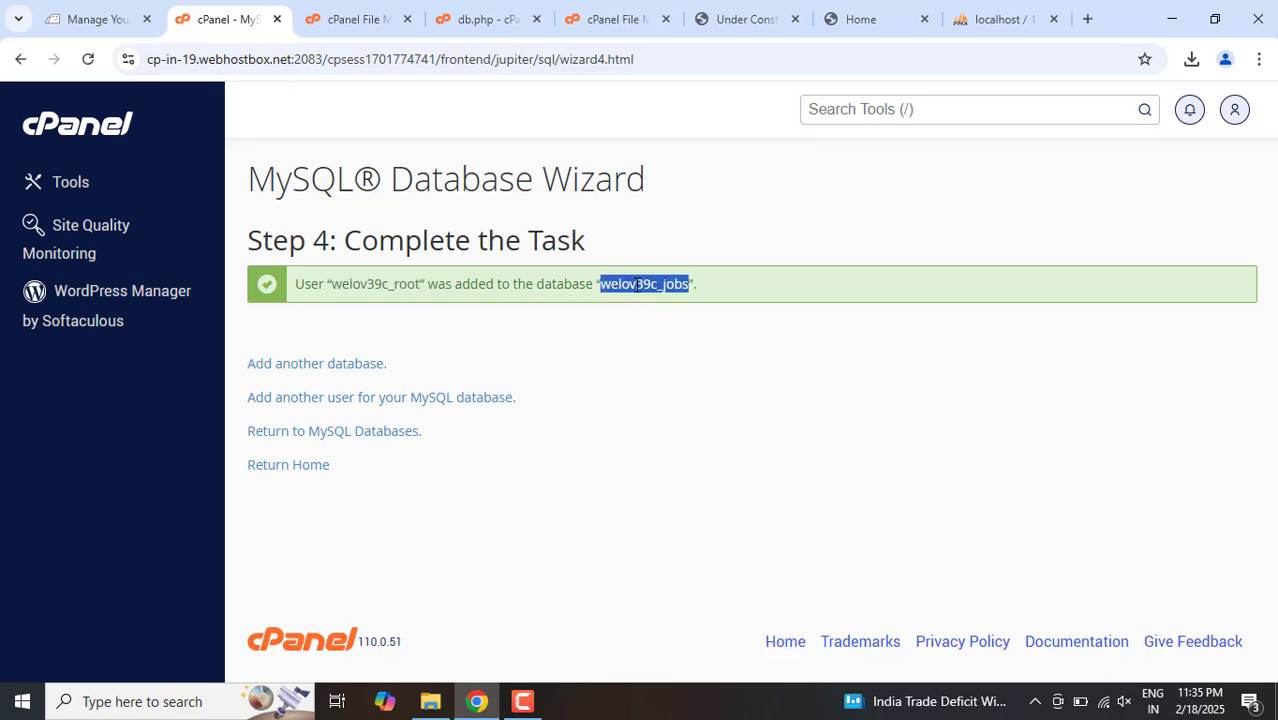
{"action": "left_click", "coordinate": [571, 285]}
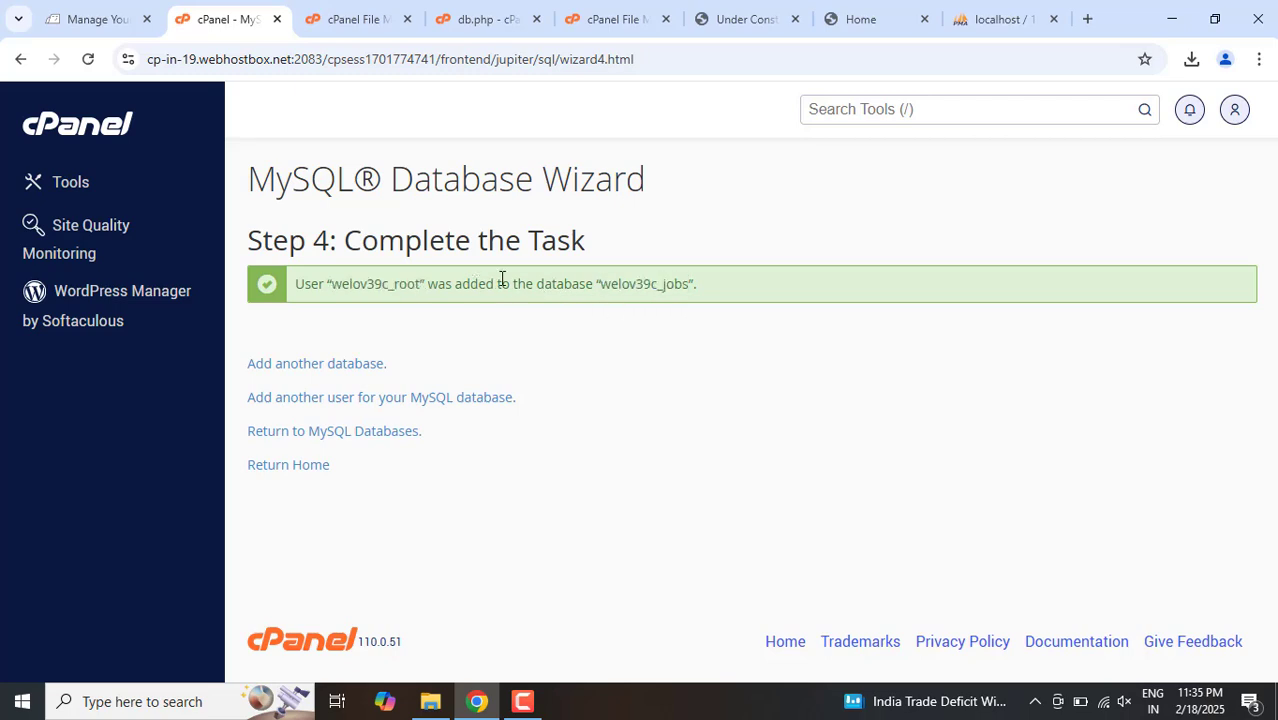
{"action": "double_click", "coordinate": [652, 285]}
{"action": "key", "text": "ctrl+c"}
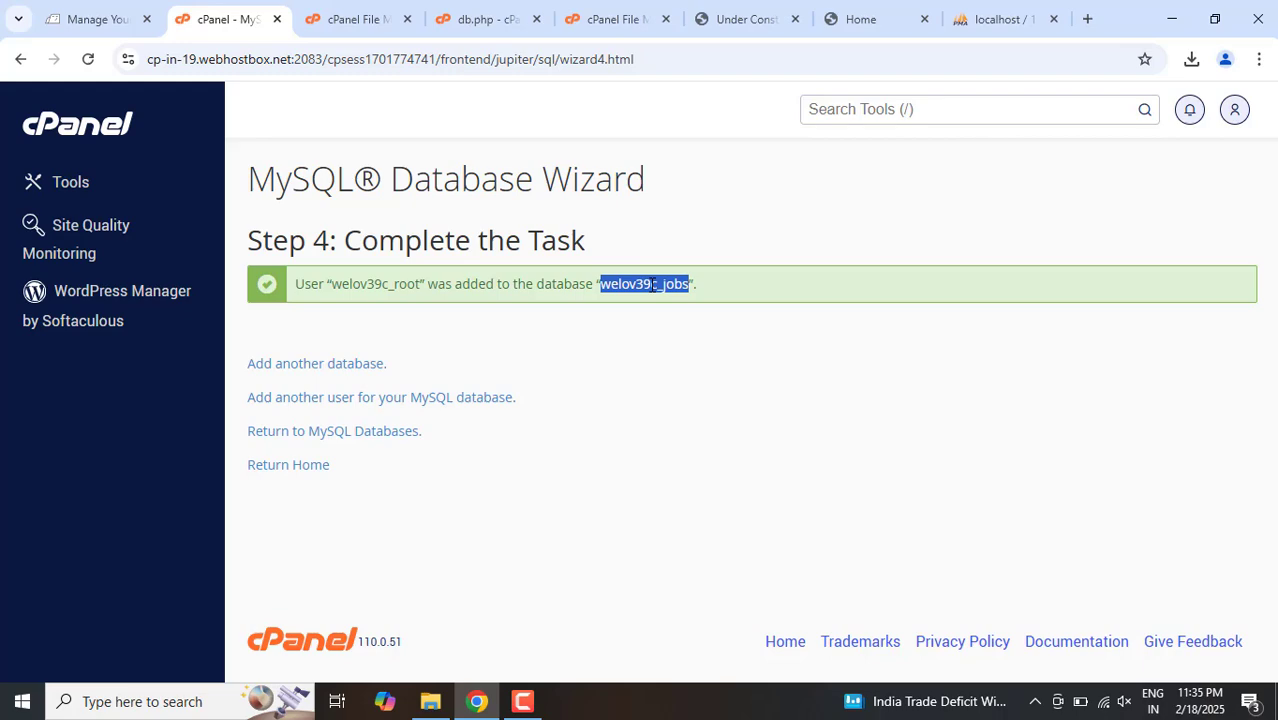
Step: Replace the $database value in db.php with welov39c_jobs and place the cursor inside the empty $password value
{"action": "left_click", "coordinate": [372, 12]}
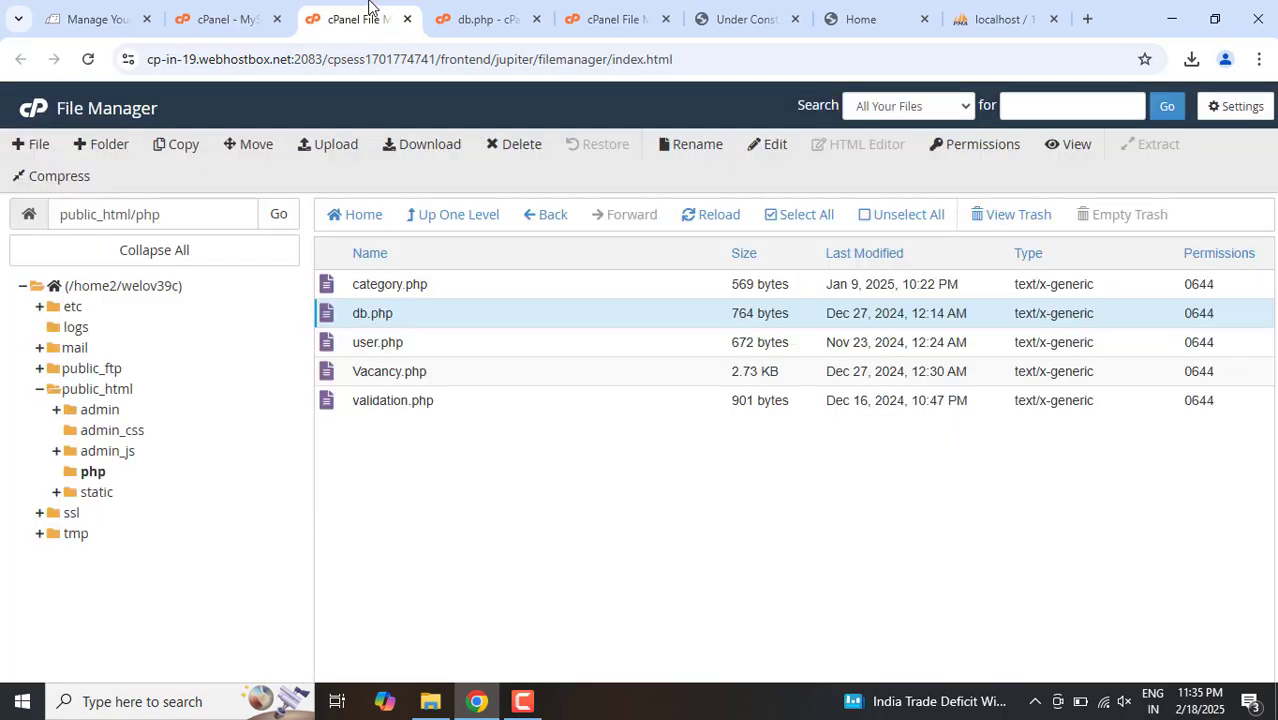
{"action": "left_click", "coordinate": [185, 8]}
{"action": "left_click", "coordinate": [503, 10]}
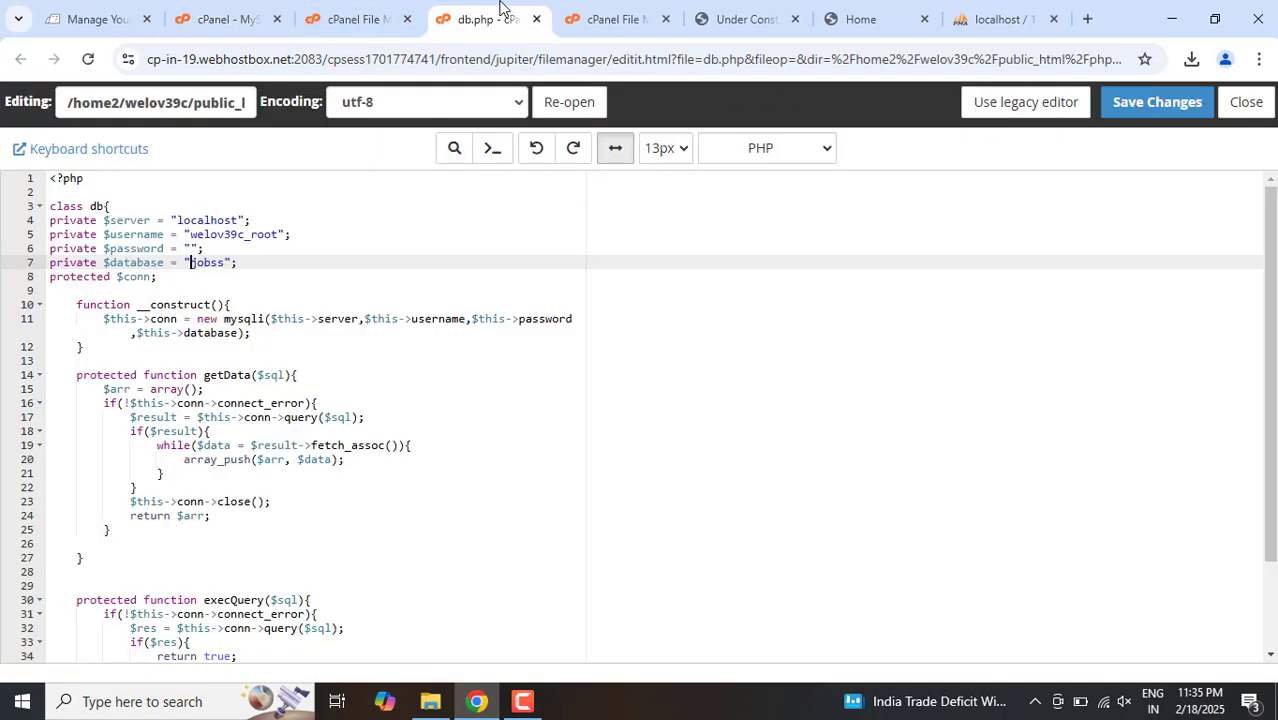
{"action": "key", "text": "ctrl+shift+Right"}
{"action": "key", "text": "ctrl+v"}
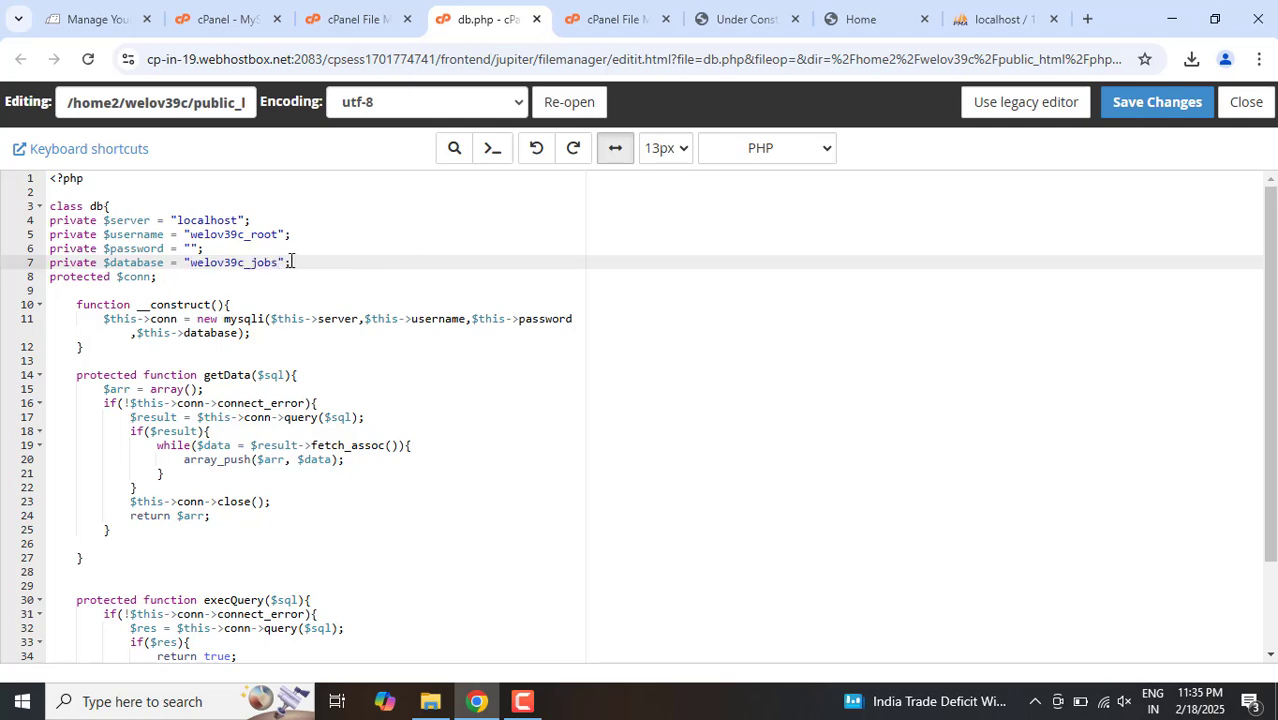
{"action": "left_click", "coordinate": [191, 248]}
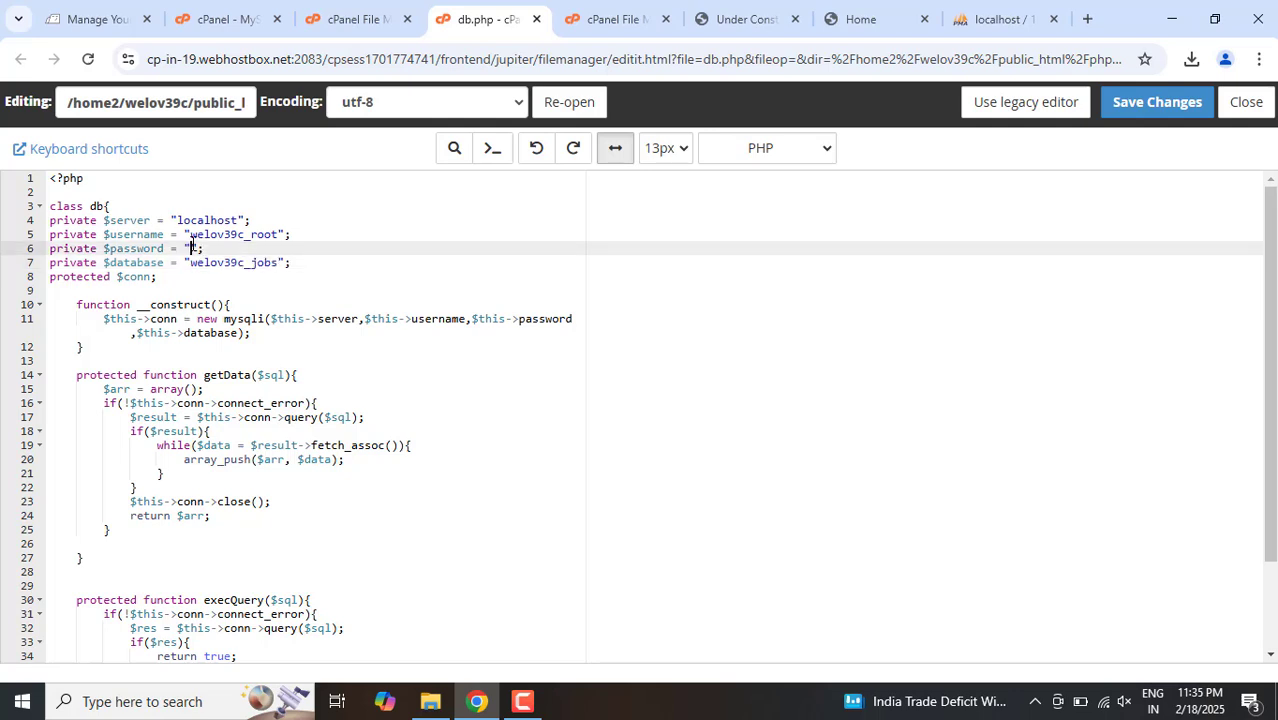
{"action": "left_click", "coordinate": [522, 701]}
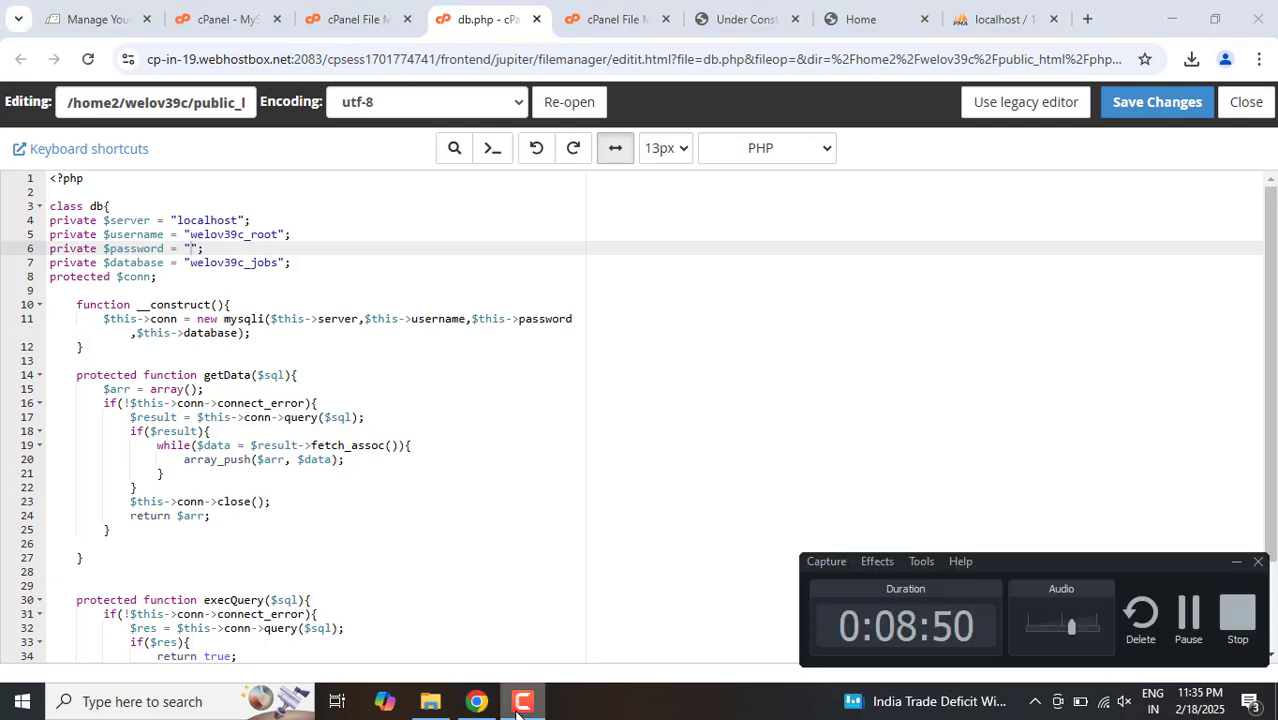
{"action": "left_click", "coordinate": [1187, 613]}
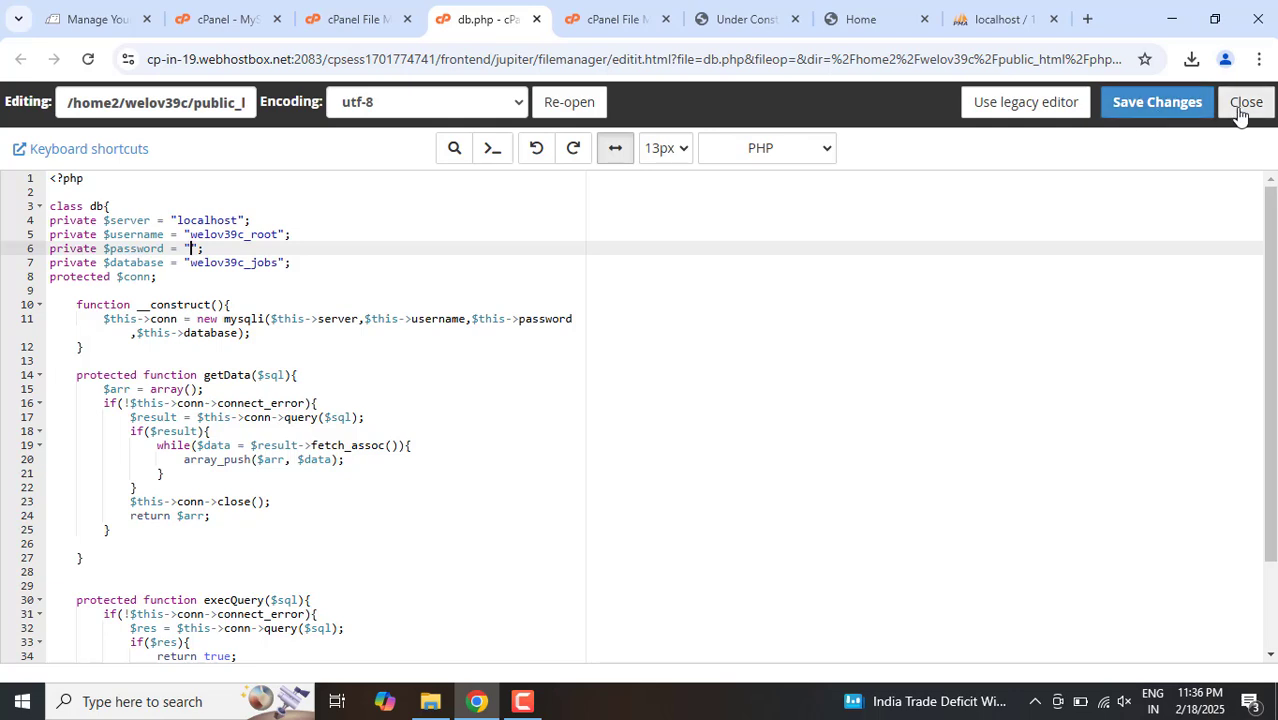
{"action": "left_click", "coordinate": [535, 708]}
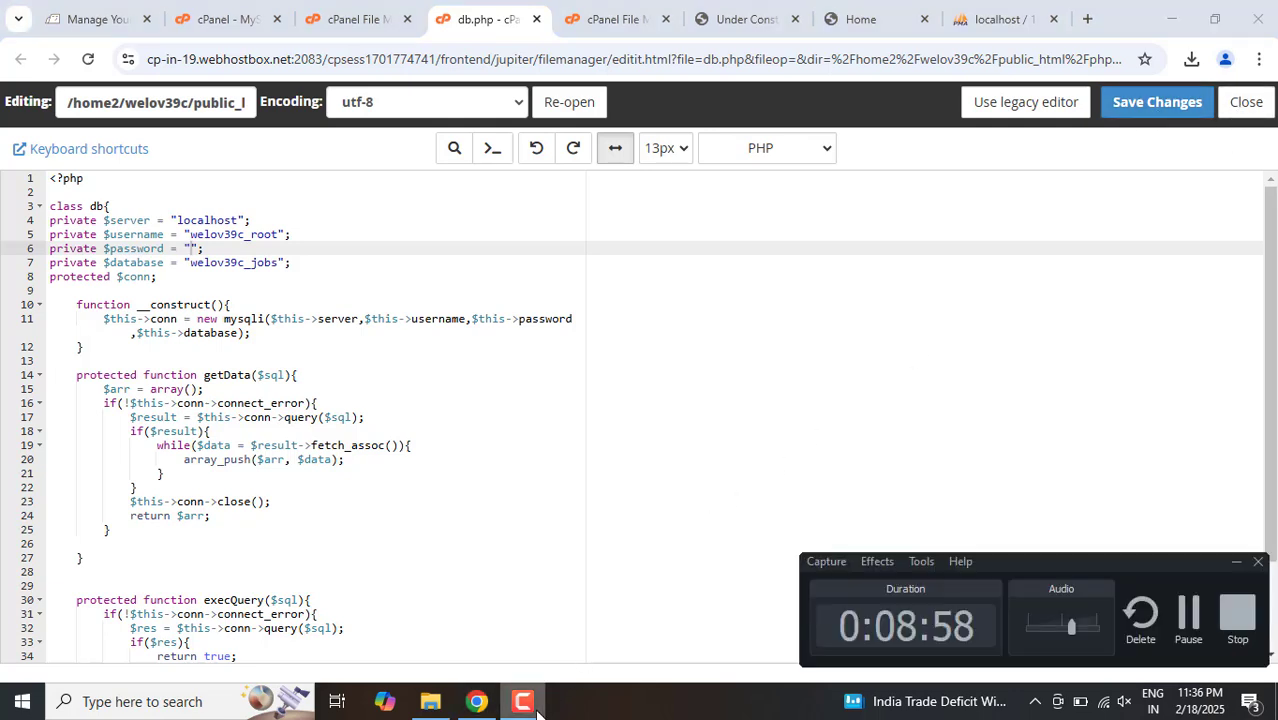
{"action": "left_click", "coordinate": [1186, 630]}
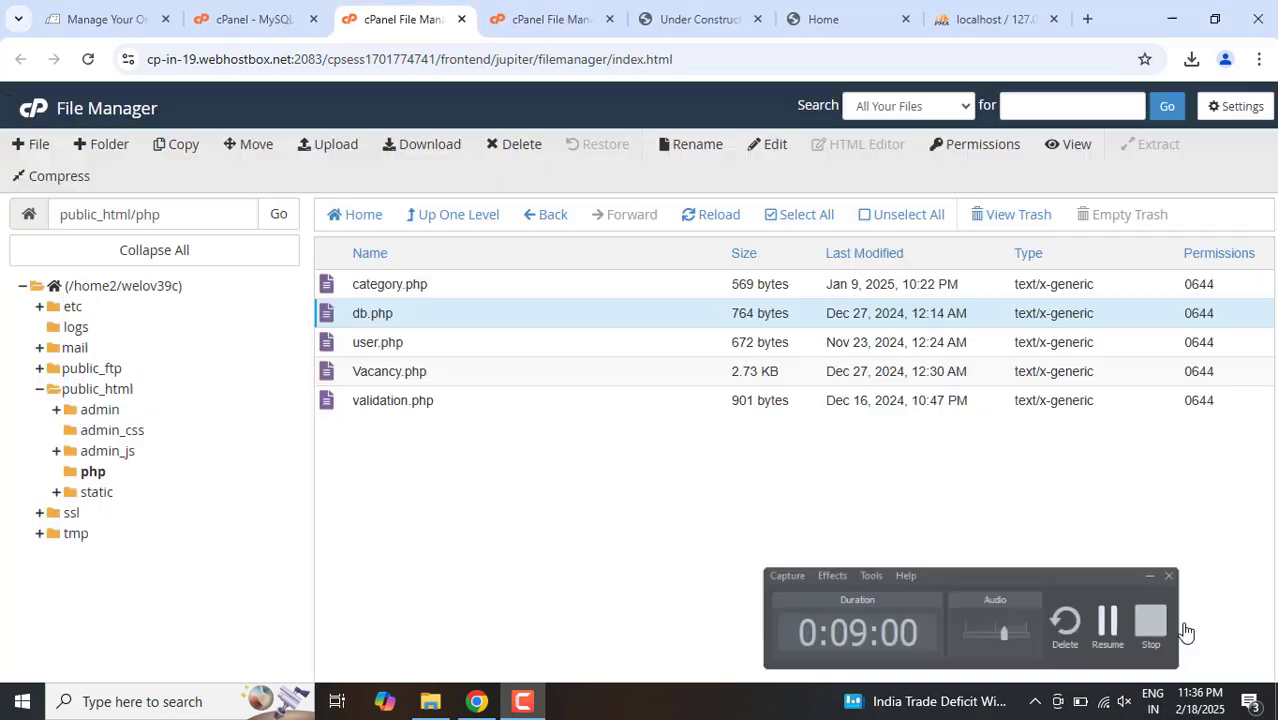
{"action": "left_click", "coordinate": [1184, 629]}
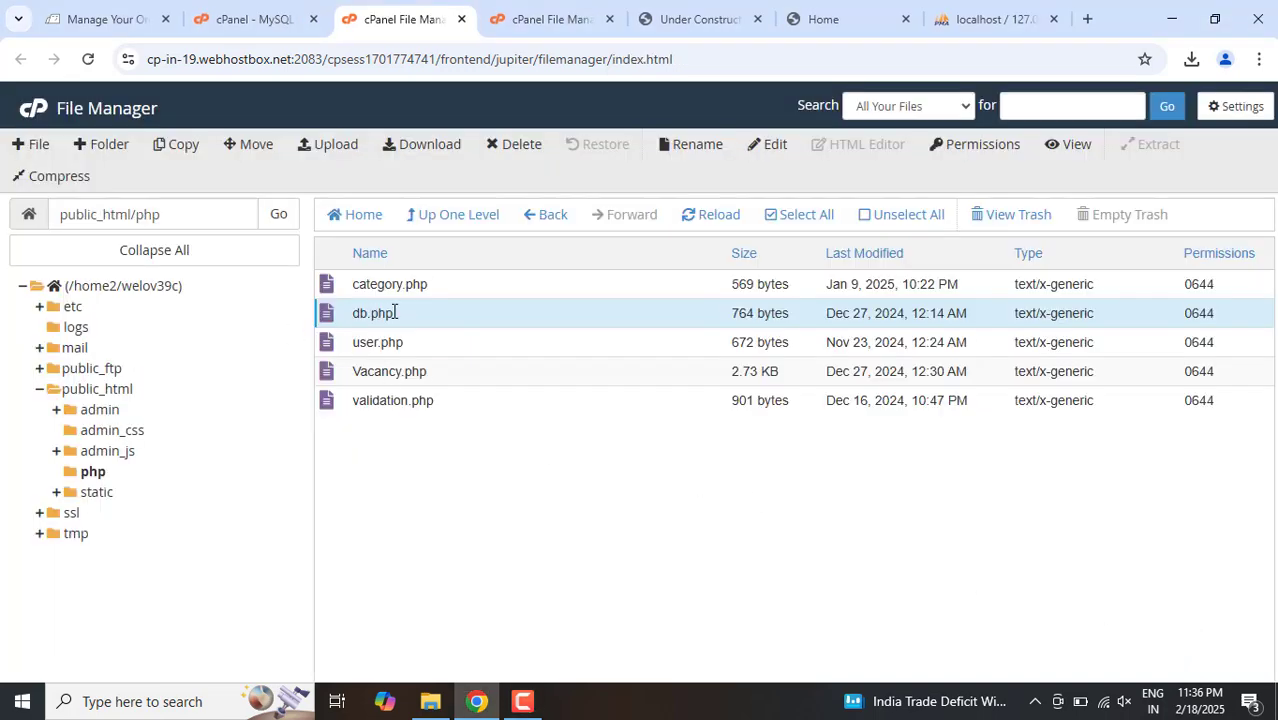
{"action": "left_click", "coordinate": [536, 8]}
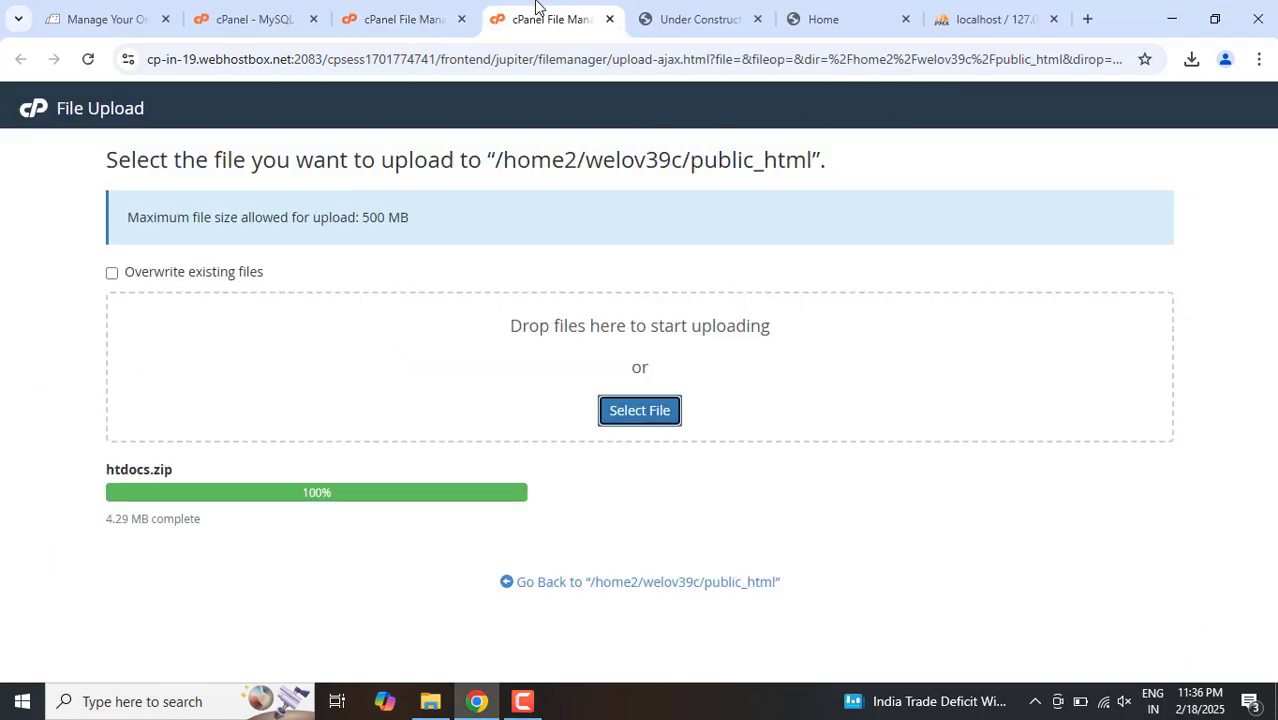
{"action": "left_click", "coordinate": [660, 12]}
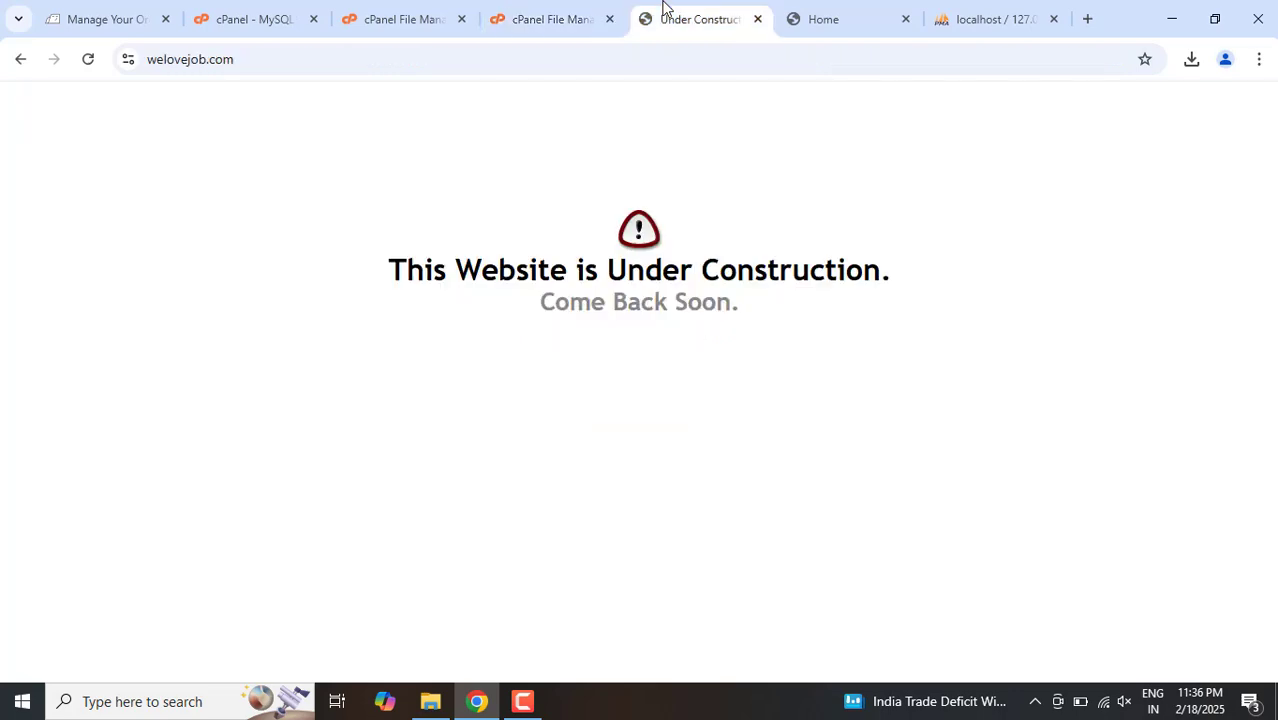
{"action": "left_click", "coordinate": [427, 7]}
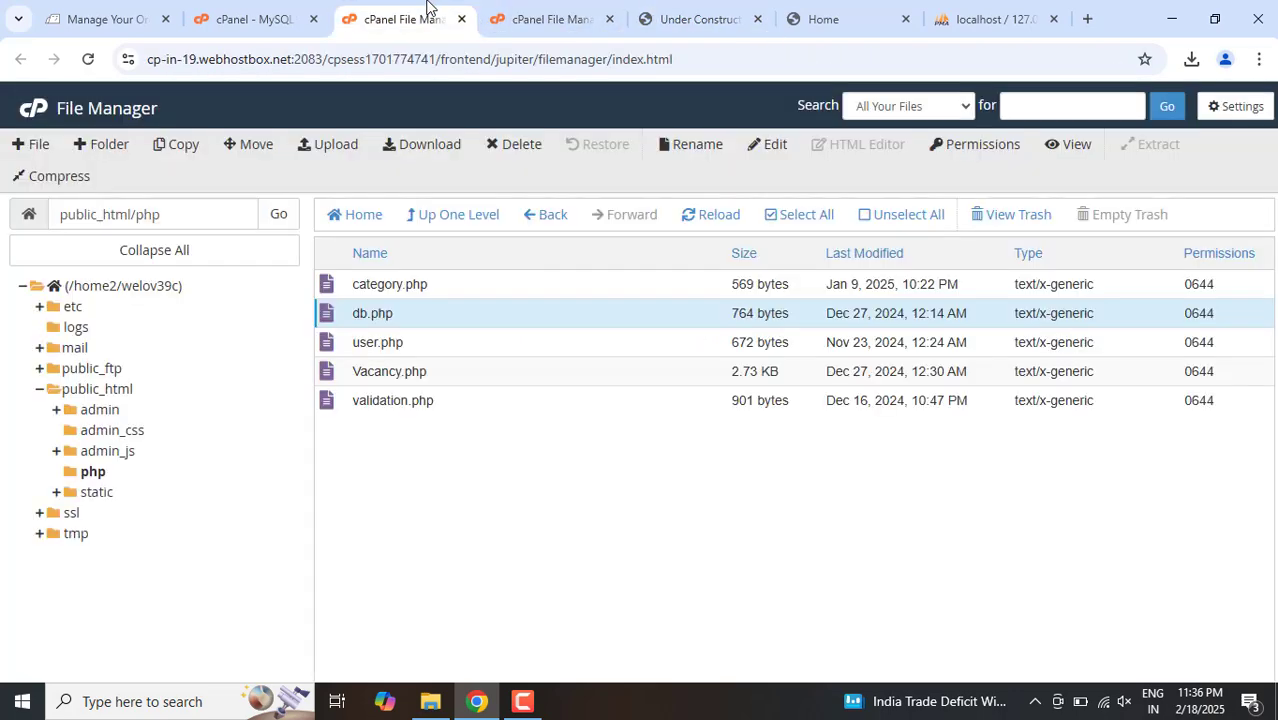
Step: Return to the cPanel home page, launch phpMyAdmin and open the welov39c_jobs database
{"action": "left_click", "coordinate": [290, 9]}
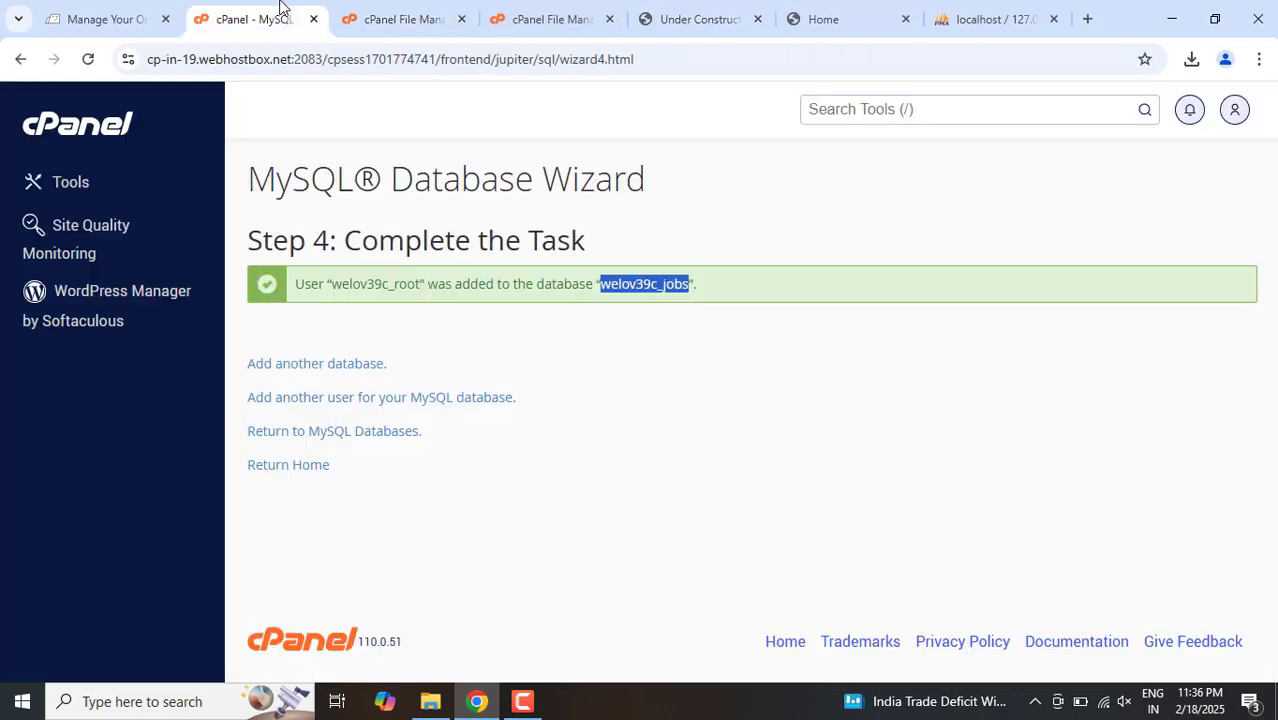
{"action": "left_click", "coordinate": [298, 468]}
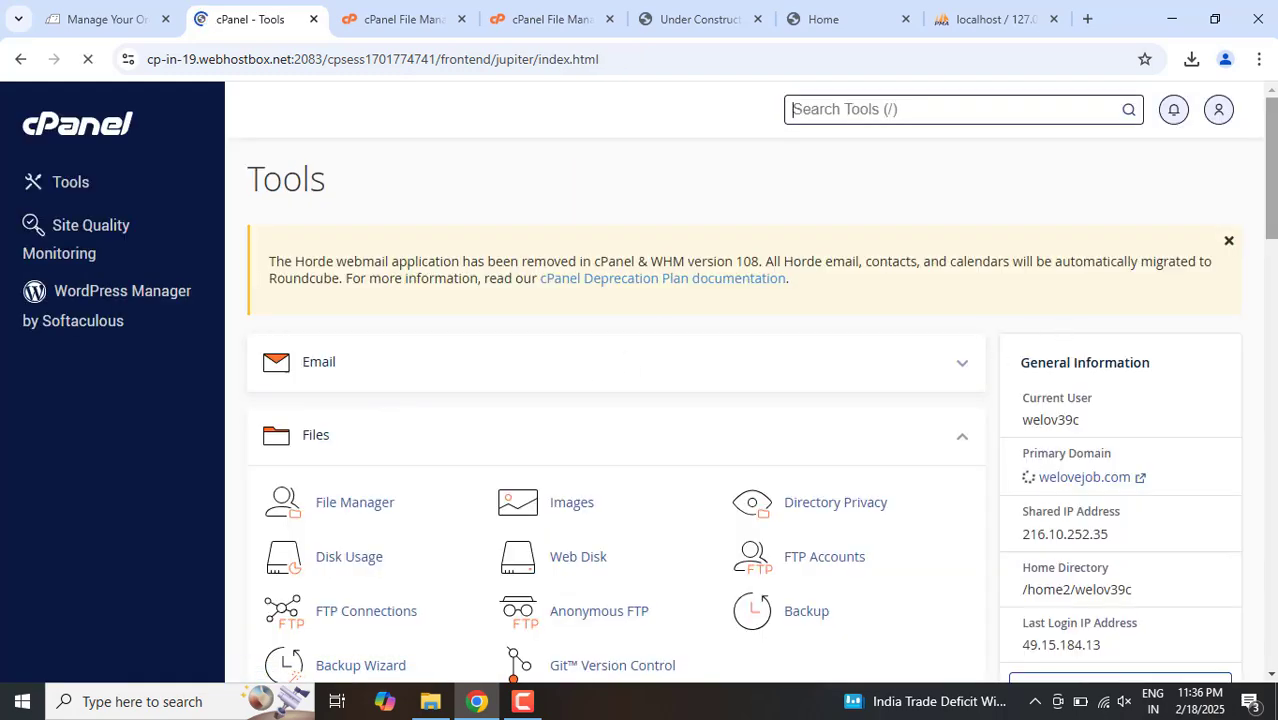
{"action": "scroll", "coordinate": [459, 380], "scroll_direction": "down", "scroll_amount": 5}
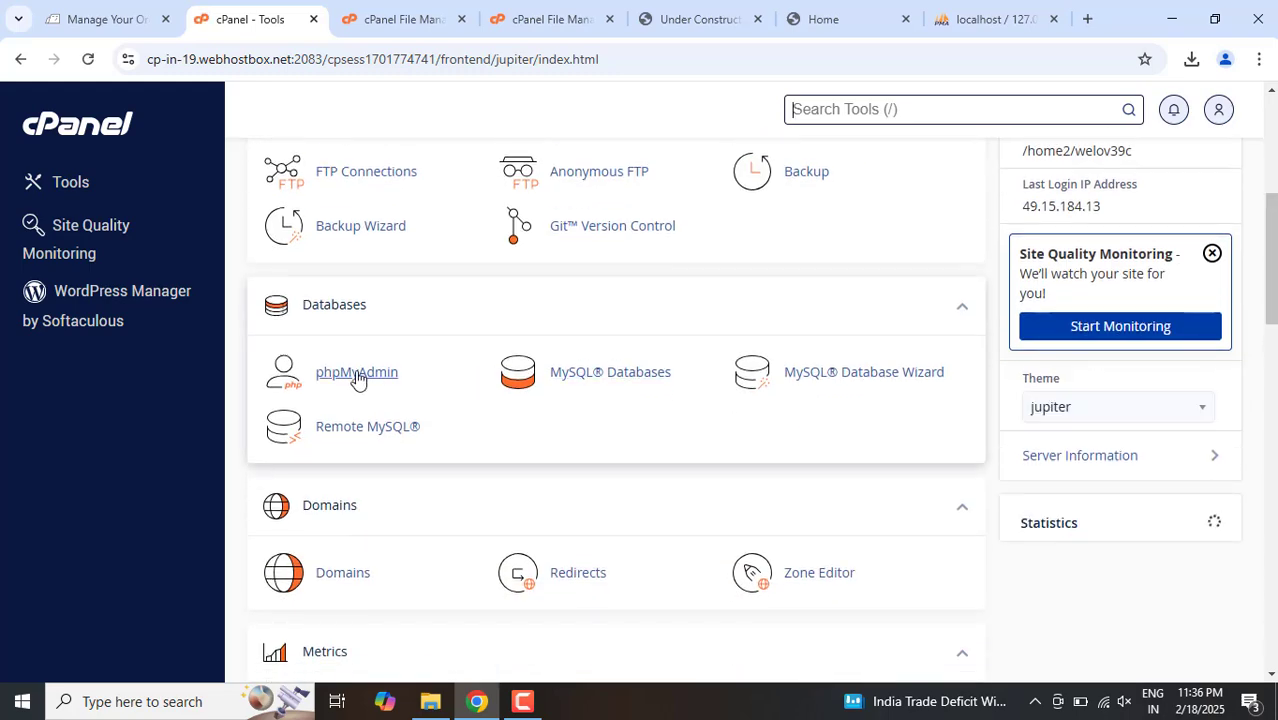
{"action": "left_click", "coordinate": [357, 378]}
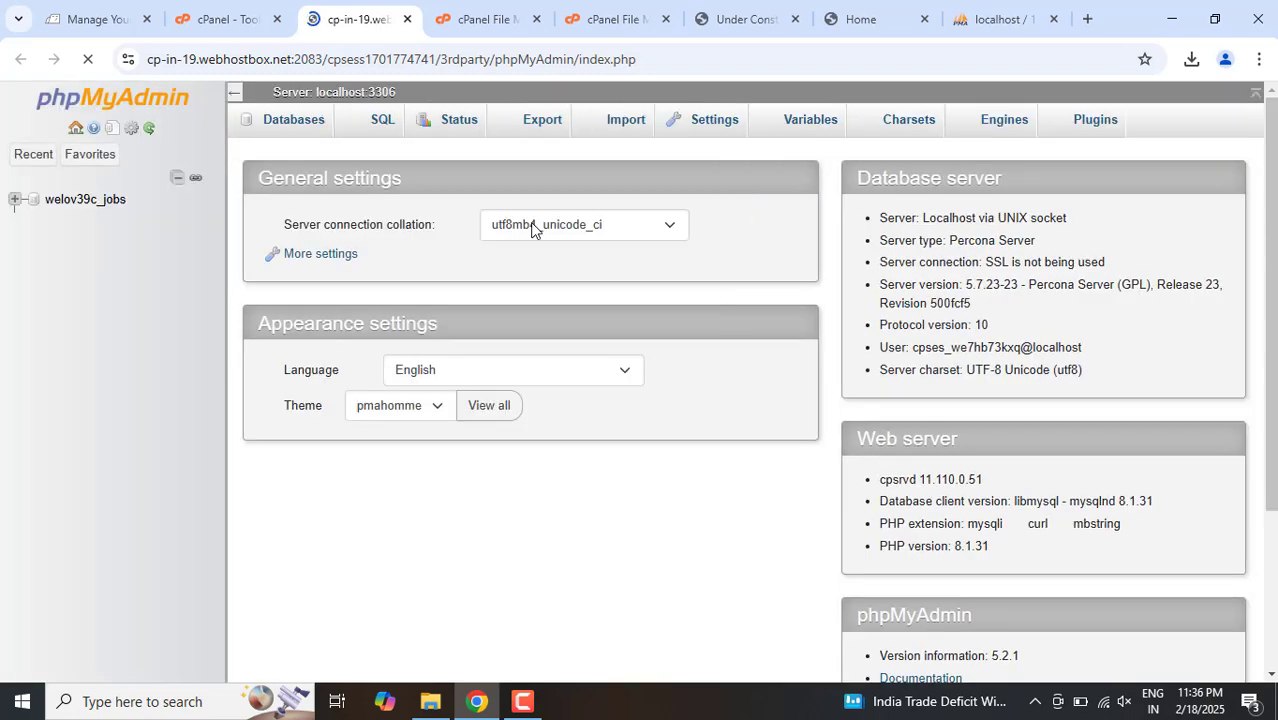
{"action": "left_click", "coordinate": [60, 200]}
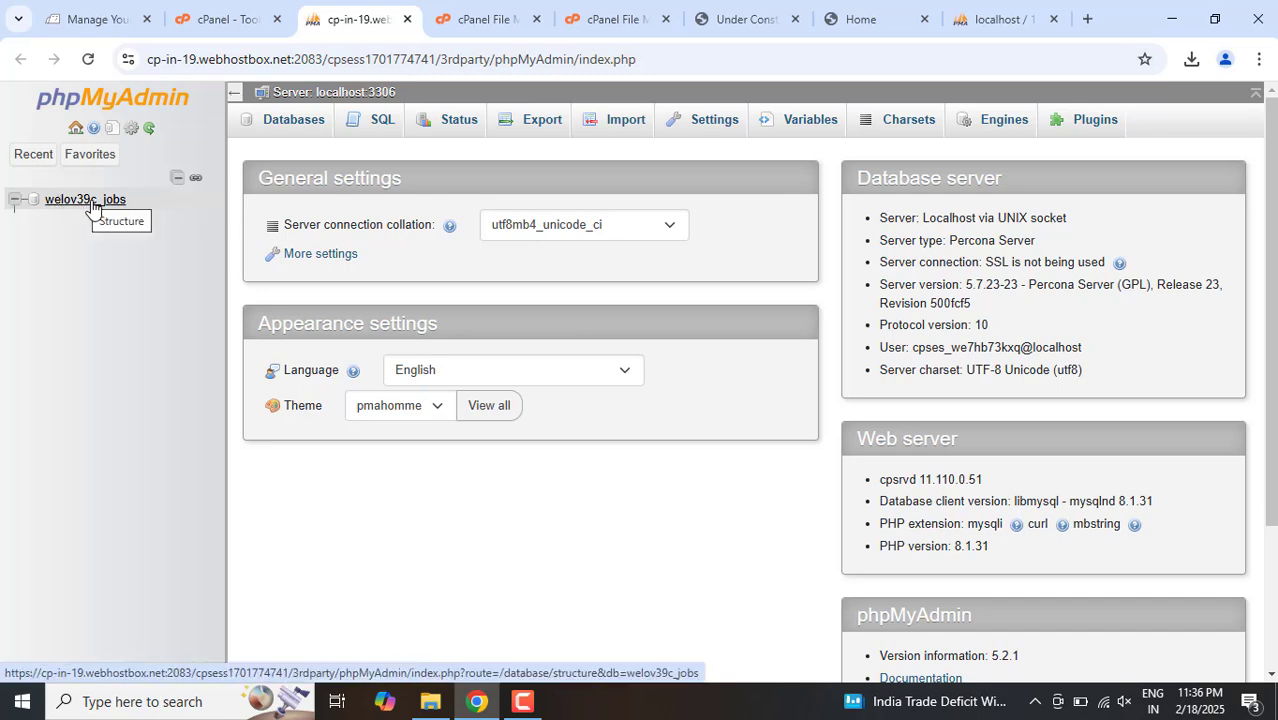
{"action": "left_click", "coordinate": [92, 203]}
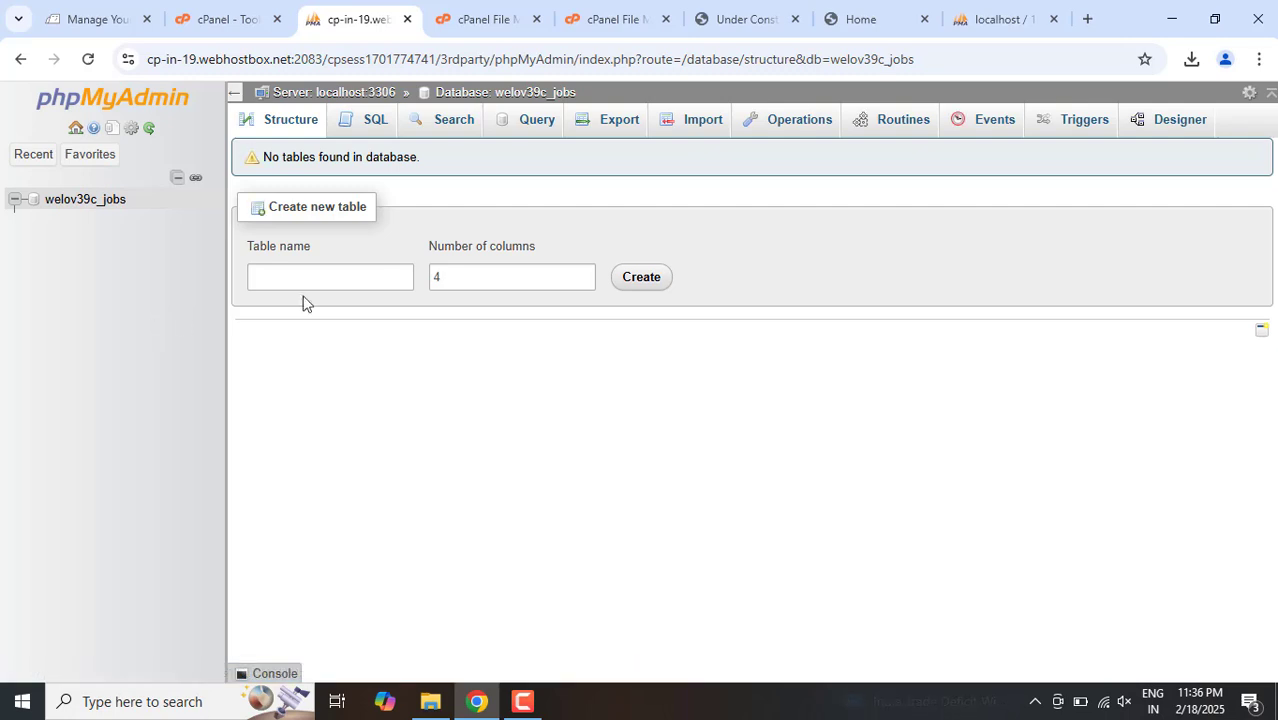
Step: Open the import page for the welov39c_jobs database
{"action": "left_click", "coordinate": [697, 121]}
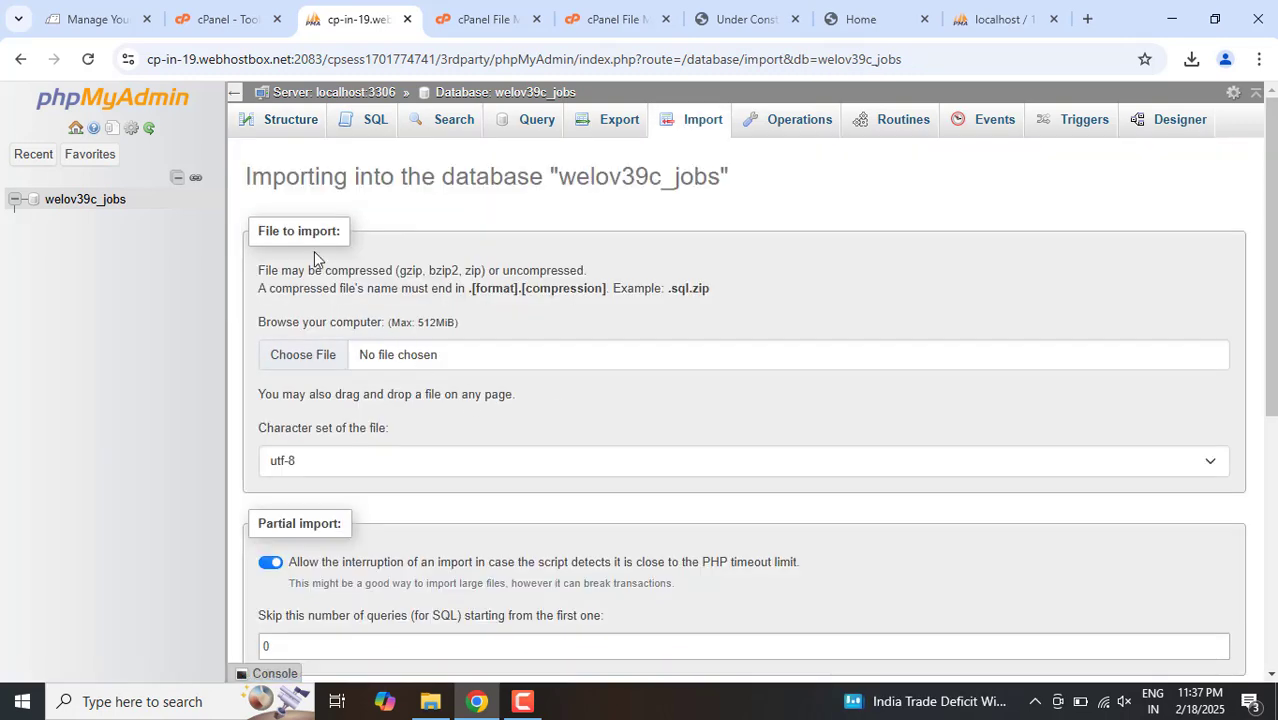
{"action": "left_click", "coordinate": [442, 366]}
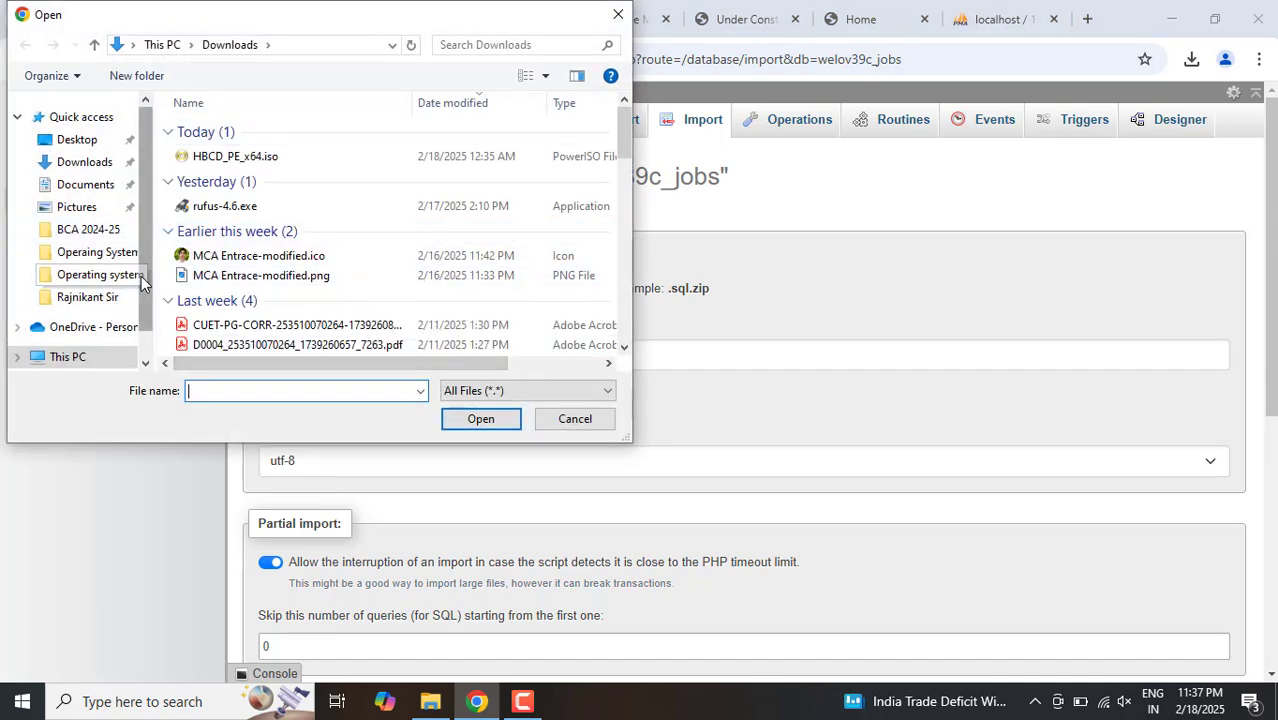
{"action": "left_click_drag", "start_coordinate": [141, 276], "coordinate": [141, 318]}
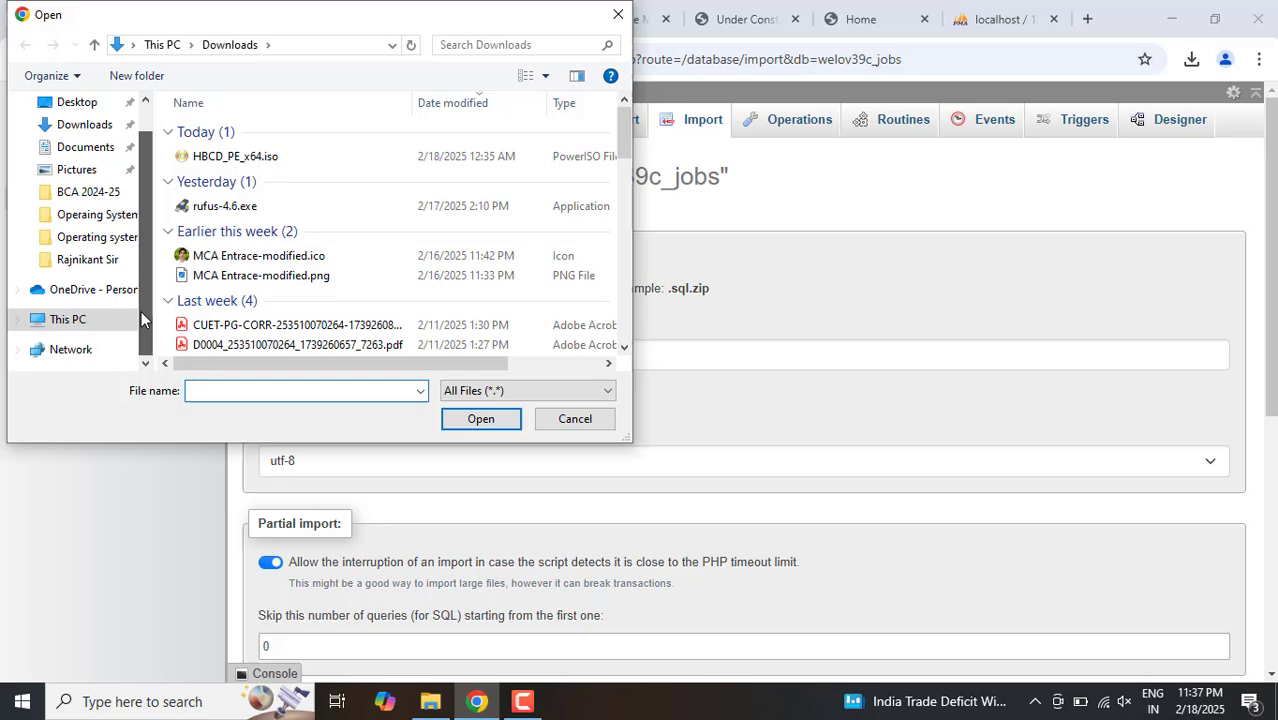
{"action": "left_click", "coordinate": [579, 419]}
Step: Check the location of jobss.sql in File Explorer's htdocs folder and return to the phpMyAdmin import page
{"action": "mouse_move", "coordinate": [430, 700]}
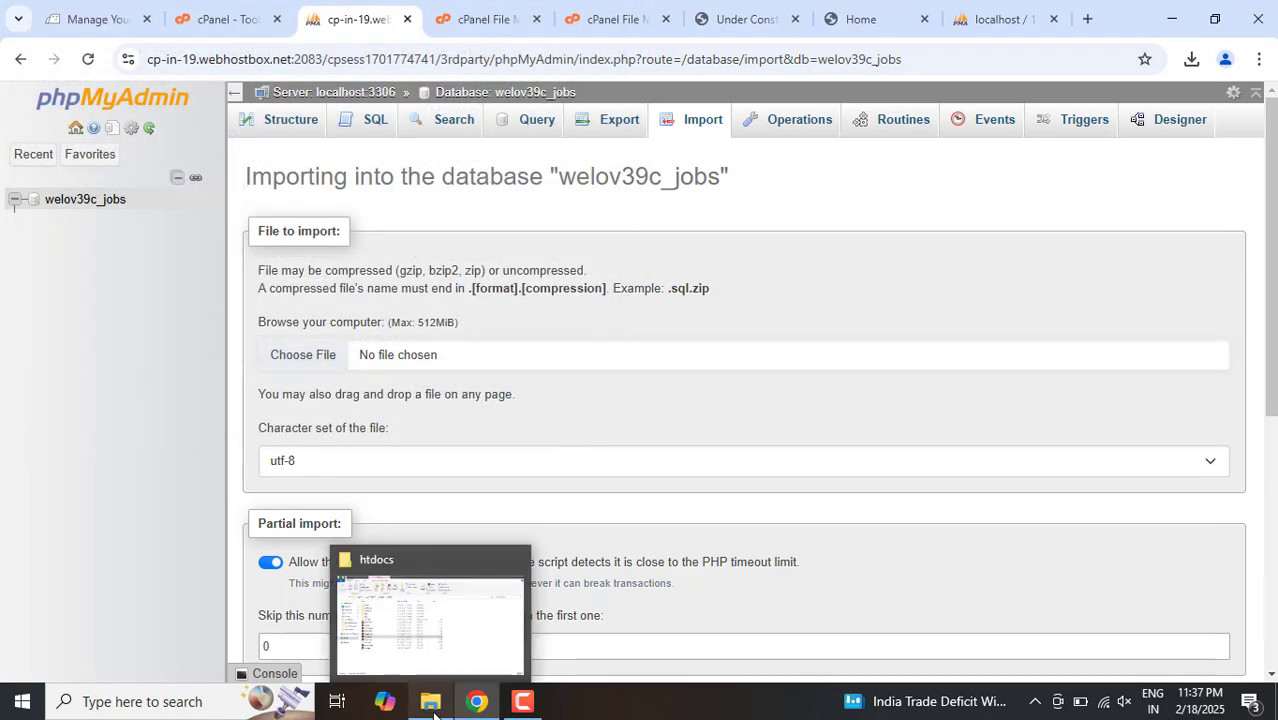
{"action": "left_click", "coordinate": [434, 646]}
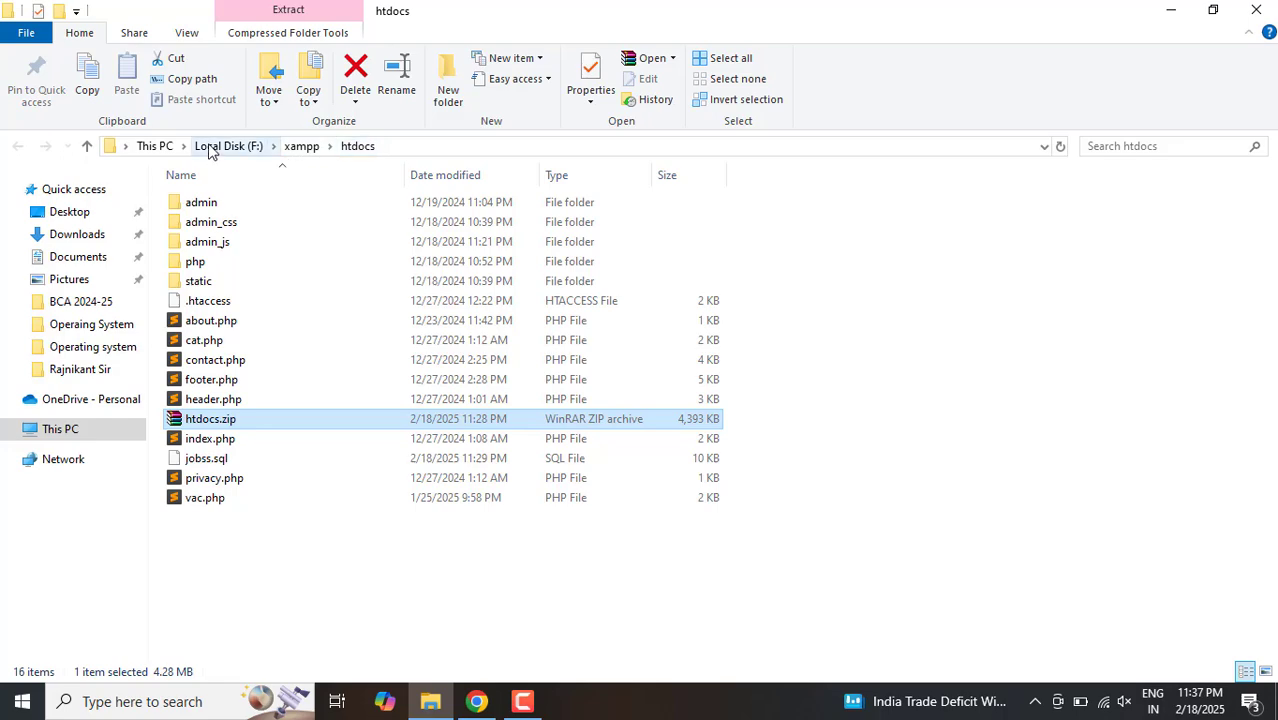
{"action": "left_click", "coordinate": [476, 701]}
Step: Start choosing the file to import and browse to Local Disk (F:)
{"action": "left_click", "coordinate": [424, 354]}
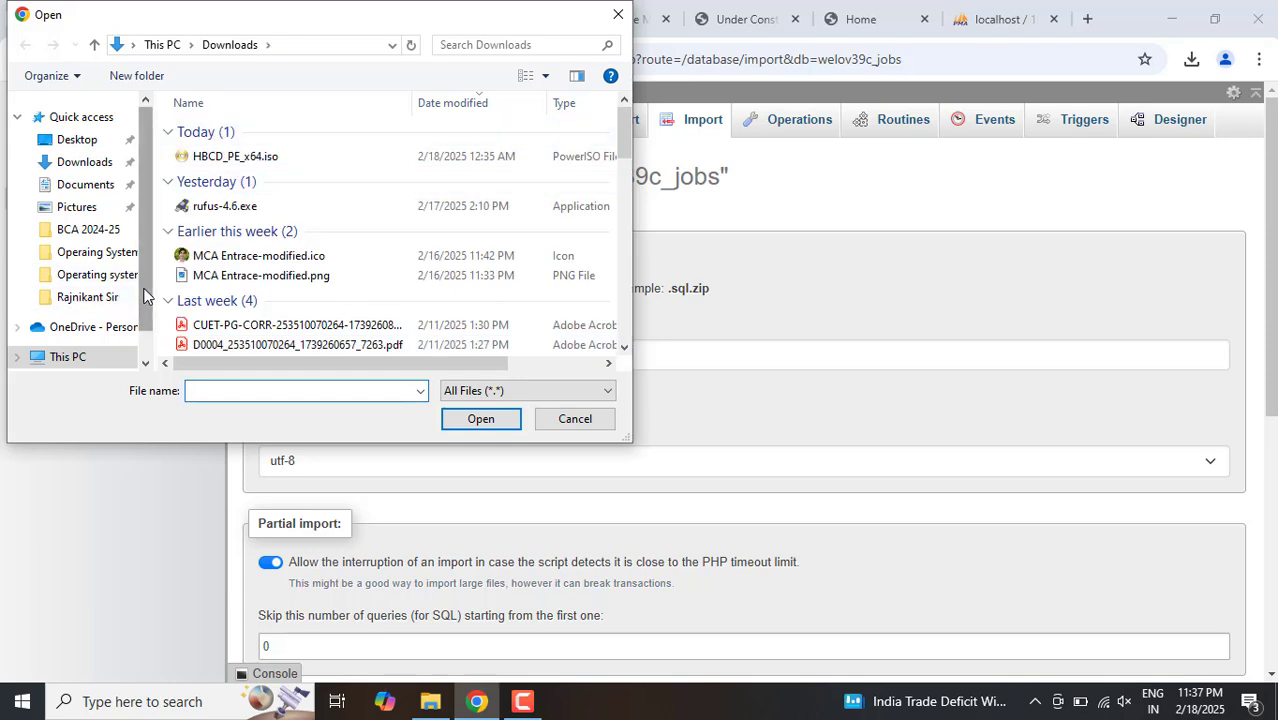
{"action": "scroll", "coordinate": [140, 315], "scroll_direction": "down", "scroll_amount": 1}
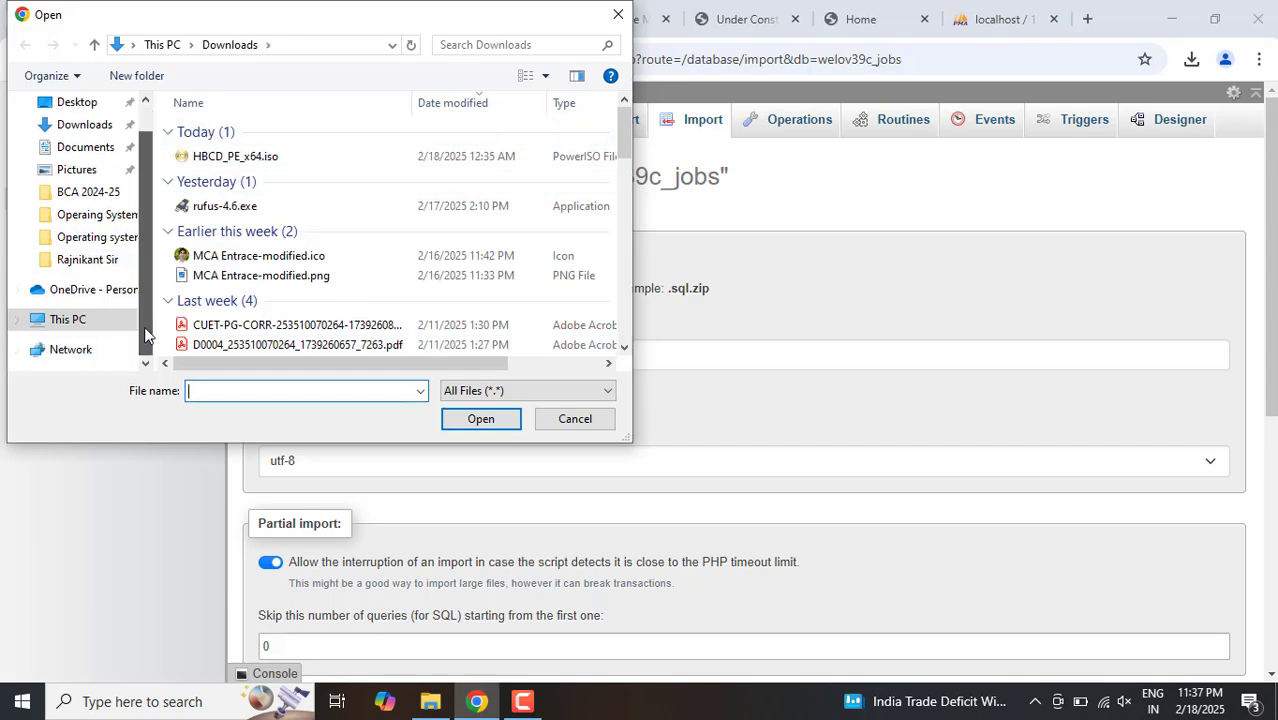
{"action": "left_click", "coordinate": [67, 320]}
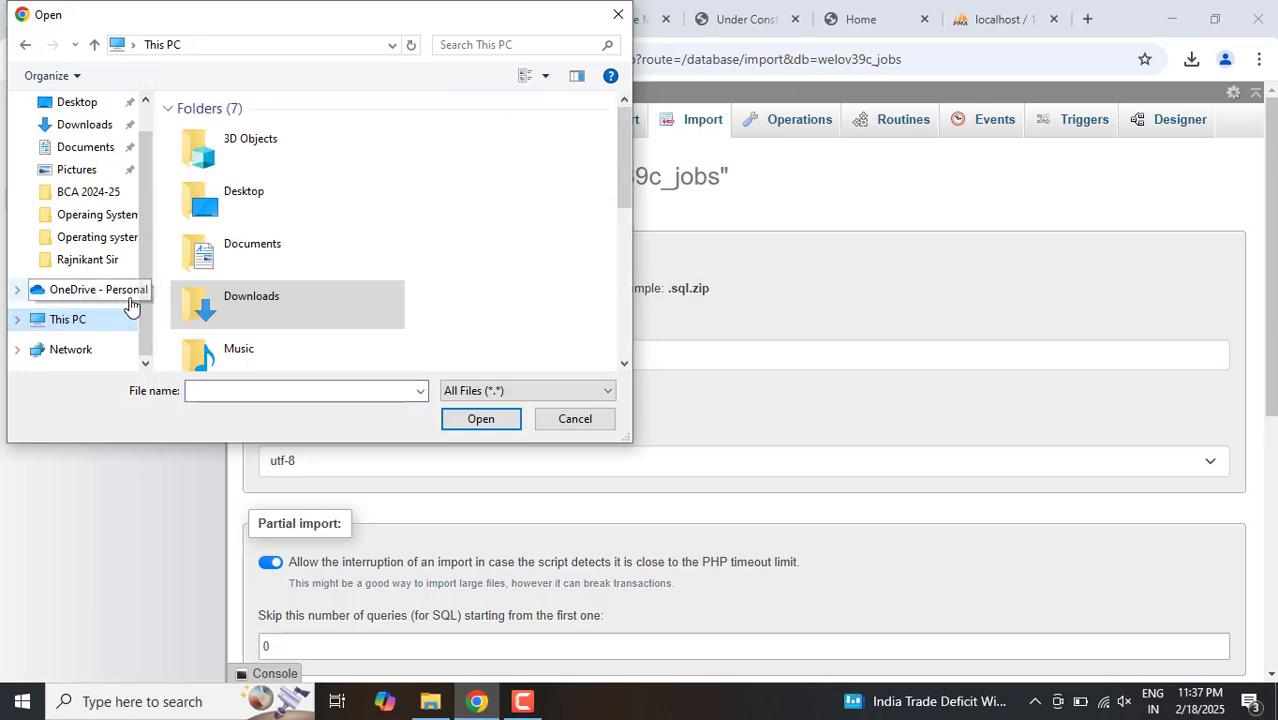
{"action": "double_click", "coordinate": [311, 194]}
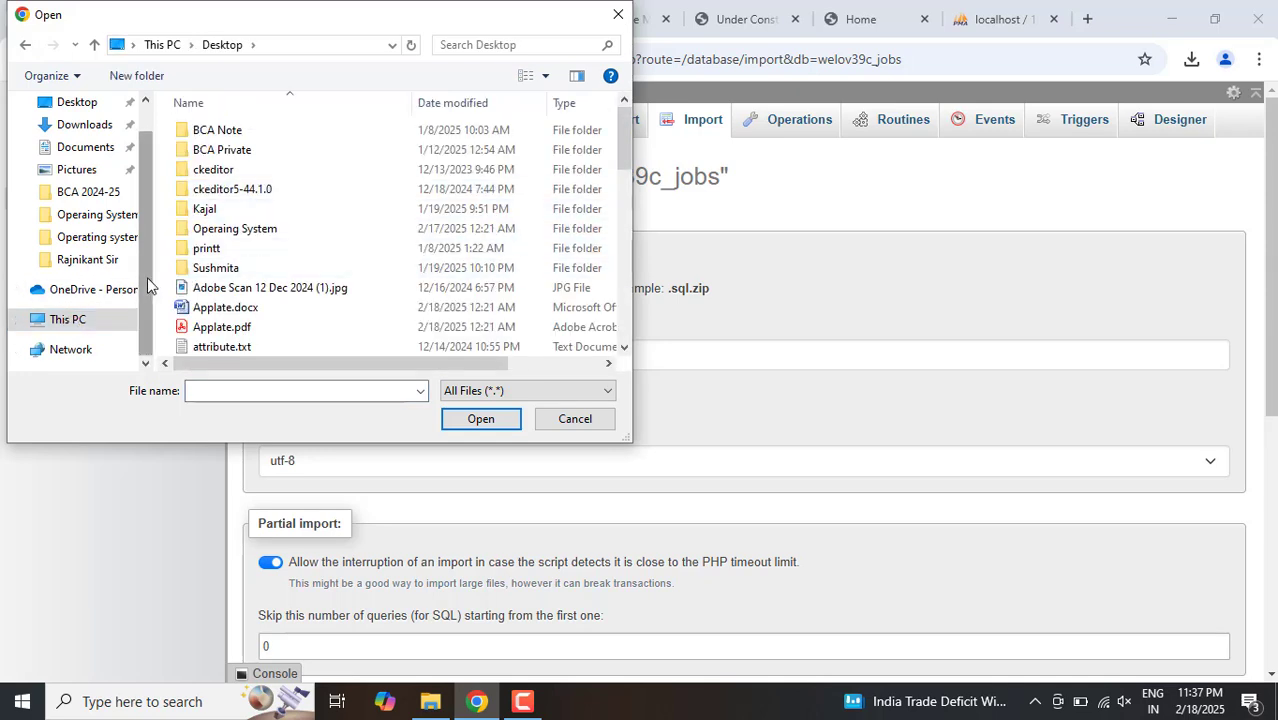
{"action": "left_click", "coordinate": [72, 322]}
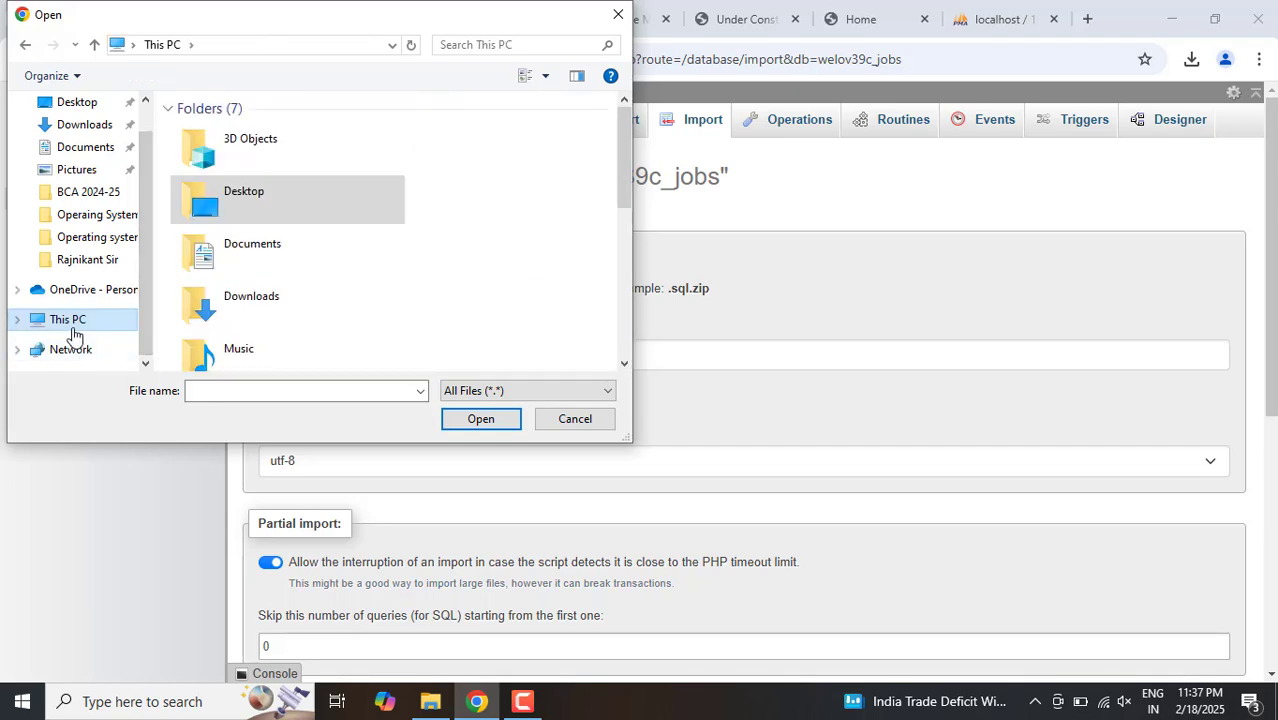
{"action": "left_click_drag", "start_coordinate": [618, 191], "coordinate": [629, 320]}
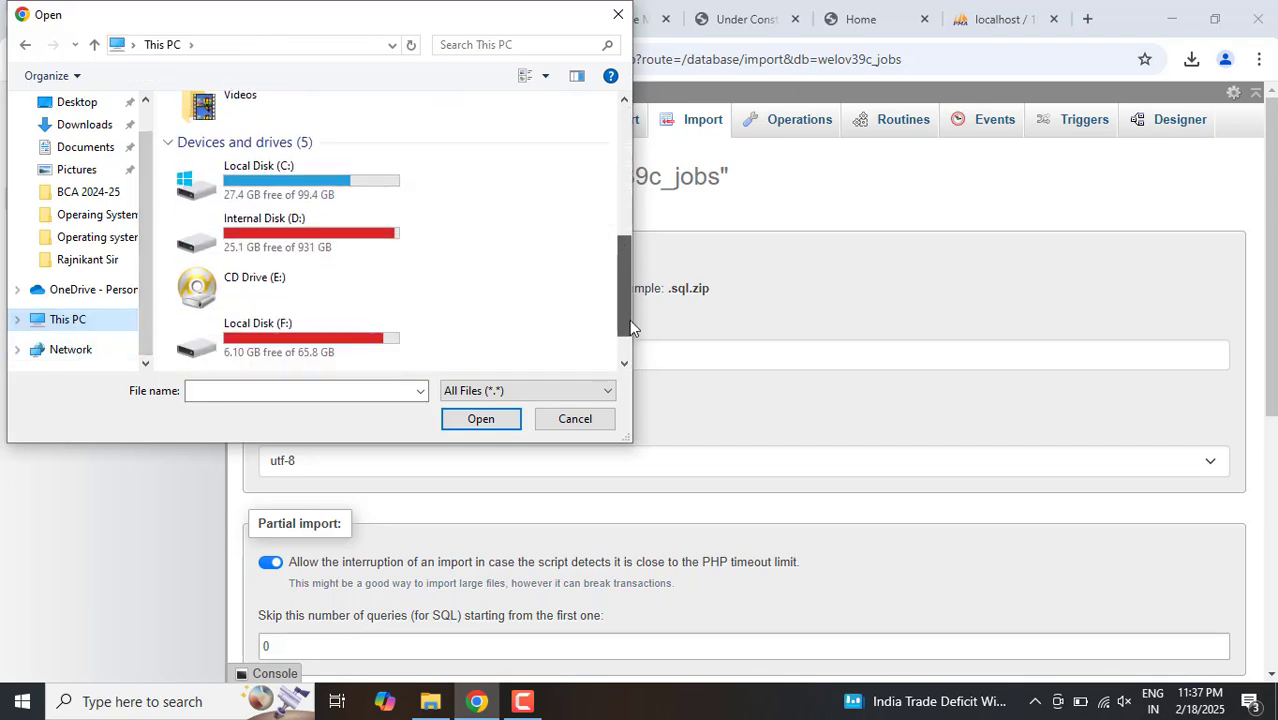
{"action": "double_click", "coordinate": [308, 322]}
Step: Open the xampp folder and its htdocs subfolder while choosing the import file
{"action": "key", "text": "x"}
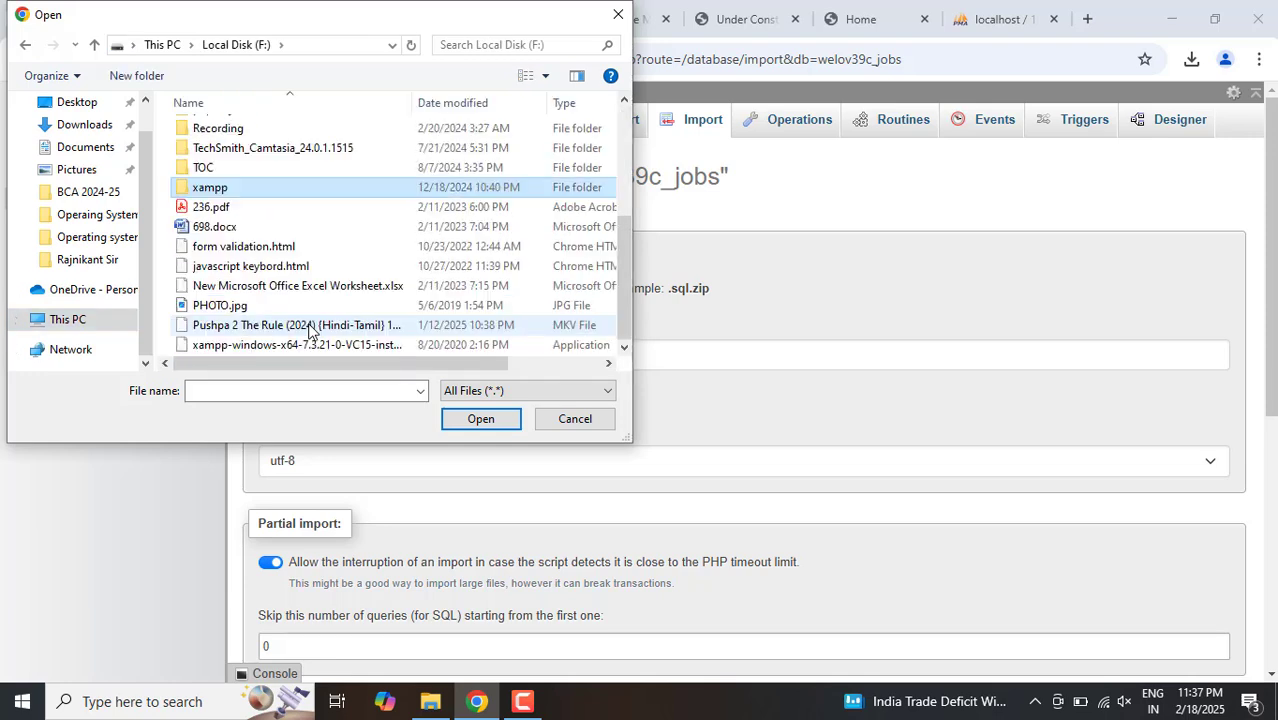
{"action": "key", "text": "Return"}
{"action": "key", "text": "Down"}
{"action": "key", "text": "Down"}
{"action": "key", "text": "Down"}
{"action": "key", "text": "Down"}
{"action": "key", "text": "Down"}
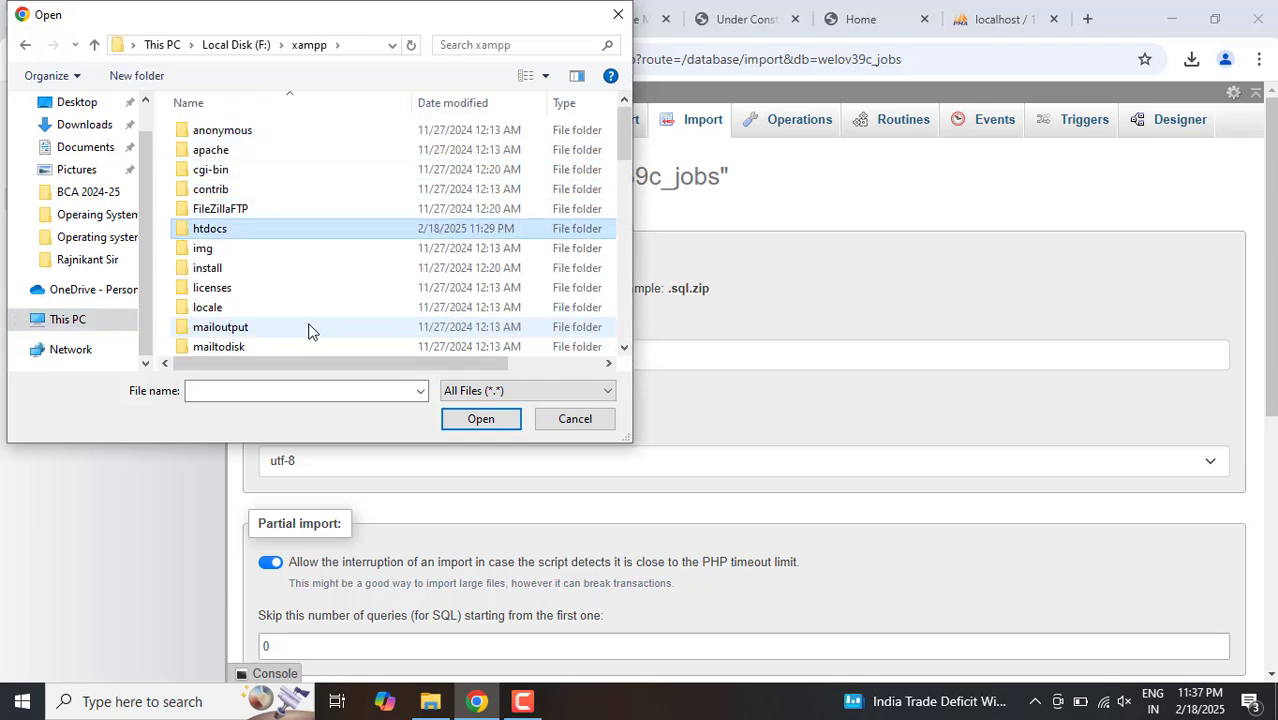
{"action": "key", "text": "Return"}
Step: Select jobss.sql in the htdocs folder as the file to import
{"action": "key", "text": "Down"}
{"action": "key", "text": "Down"}
{"action": "key", "text": "Down"}
{"action": "key", "text": "Down"}
{"action": "key", "text": "Down"}
{"action": "key", "text": "Down"}
{"action": "key", "text": "Down"}
{"action": "key", "text": "Down"}
{"action": "key", "text": "Down"}
{"action": "key", "text": "Down"}
{"action": "key", "text": "Down"}
{"action": "key", "text": "Down"}
{"action": "key", "text": "Down"}
{"action": "key", "text": "Down"}
{"action": "key", "text": "Down"}
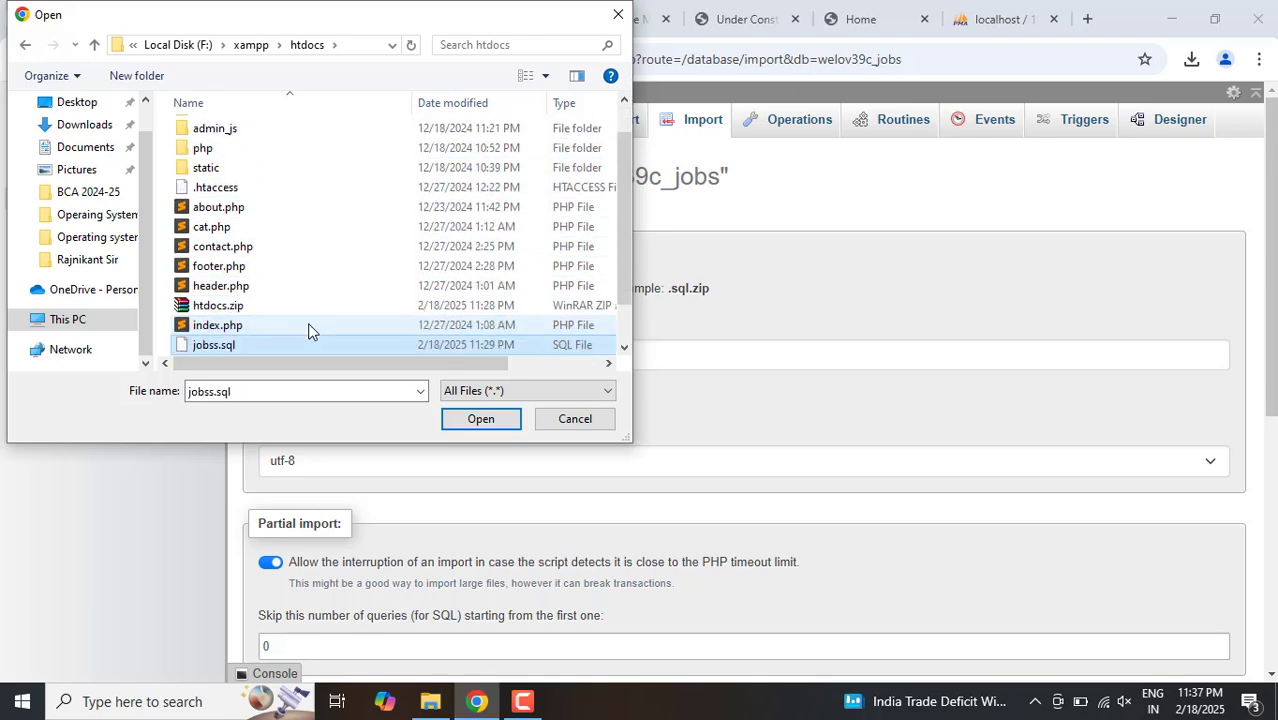
{"action": "key", "text": "Up"}
{"action": "key", "text": "Up"}
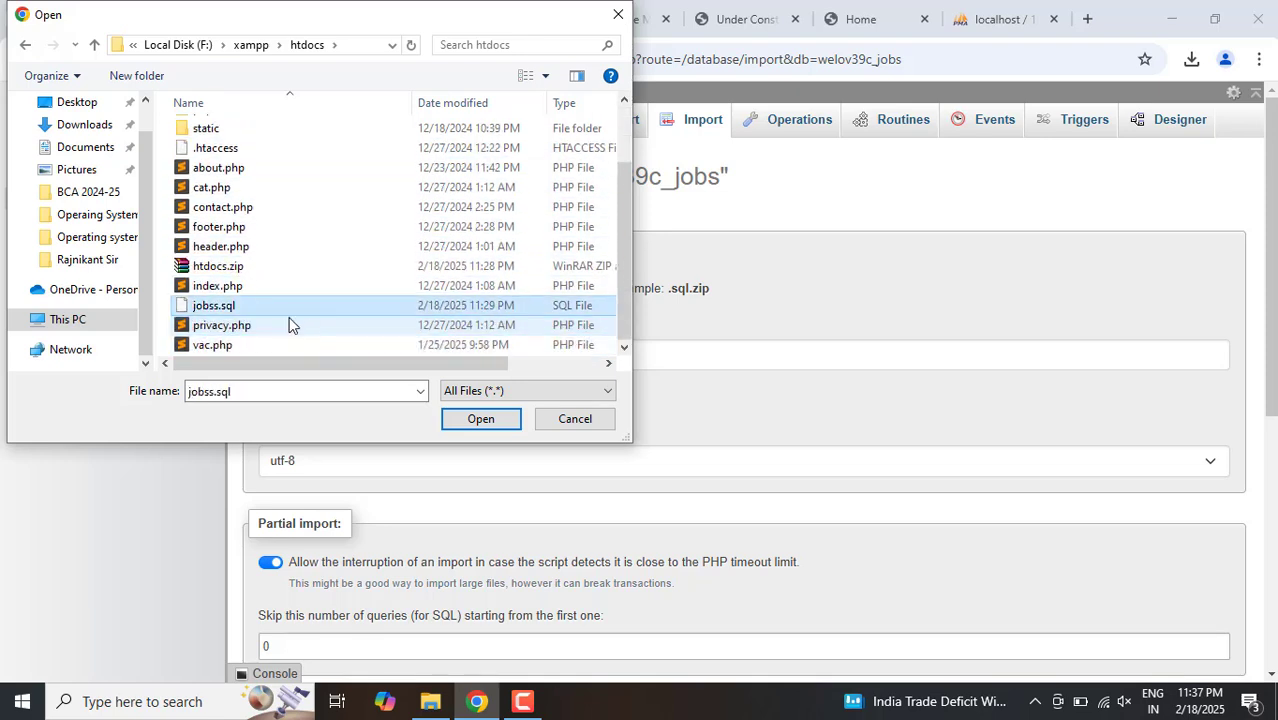
{"action": "left_click", "coordinate": [229, 305]}
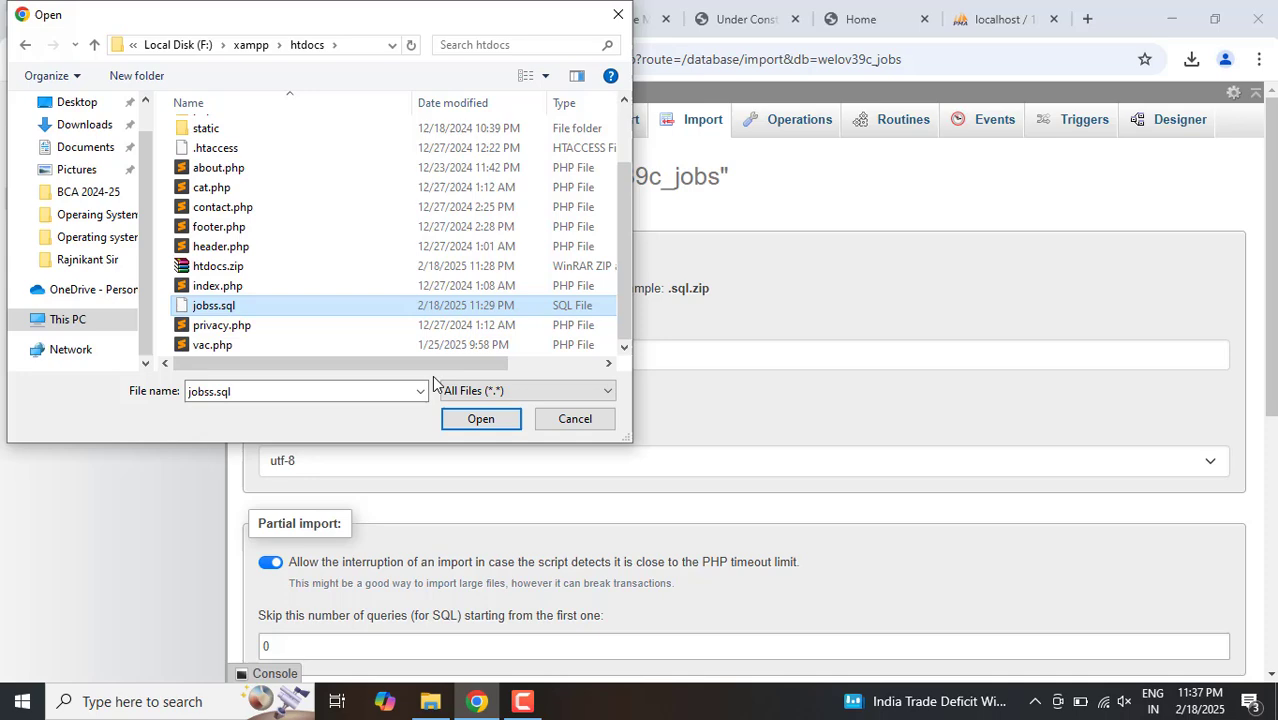
{"action": "left_click", "coordinate": [481, 419]}
{"action": "left_click", "coordinate": [481, 419]}
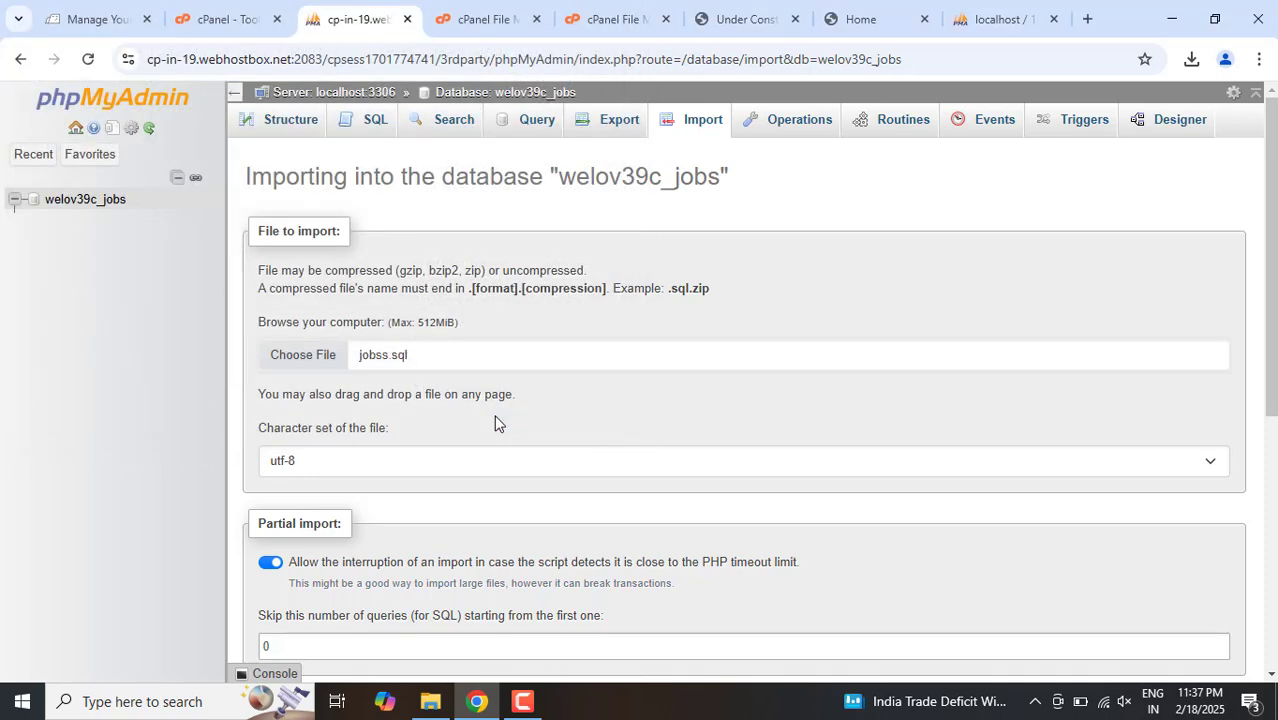
Step: Import jobss.sql into the welov39c_jobs database, keeping SQL as the format
{"action": "left_click_drag", "start_coordinate": [1271, 276], "coordinate": [1271, 528]}
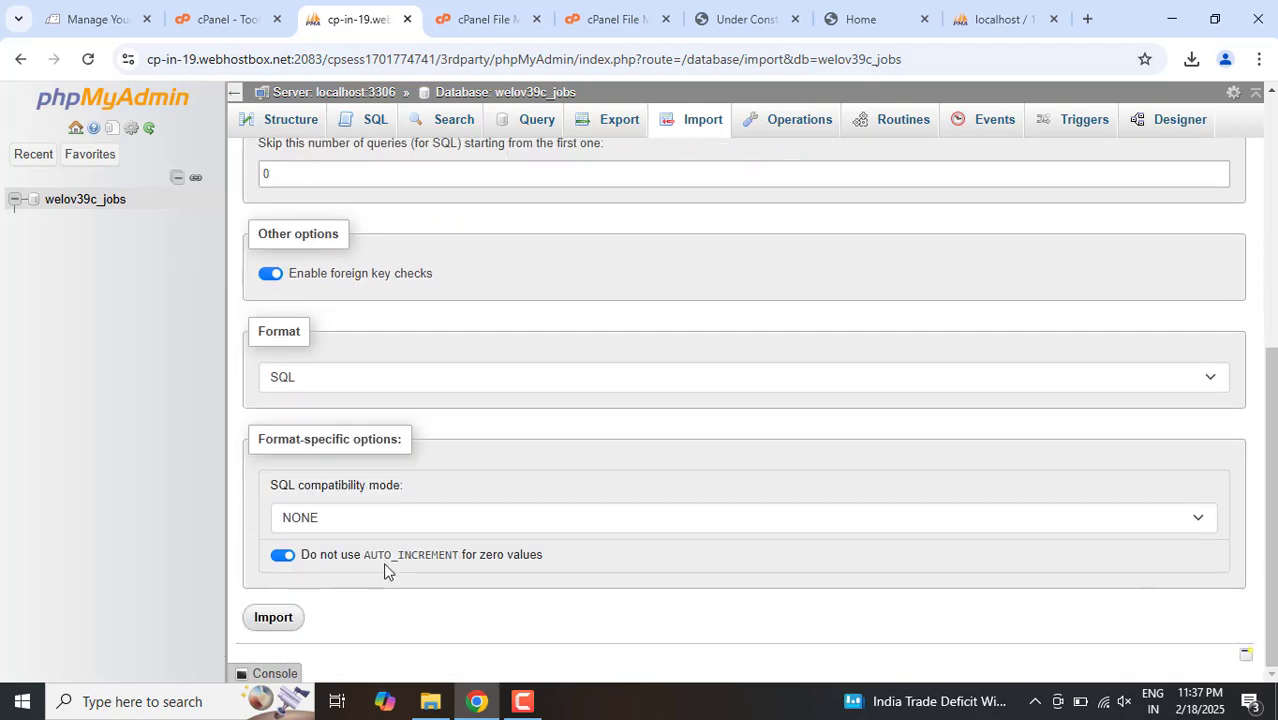
{"action": "left_click", "coordinate": [261, 622]}
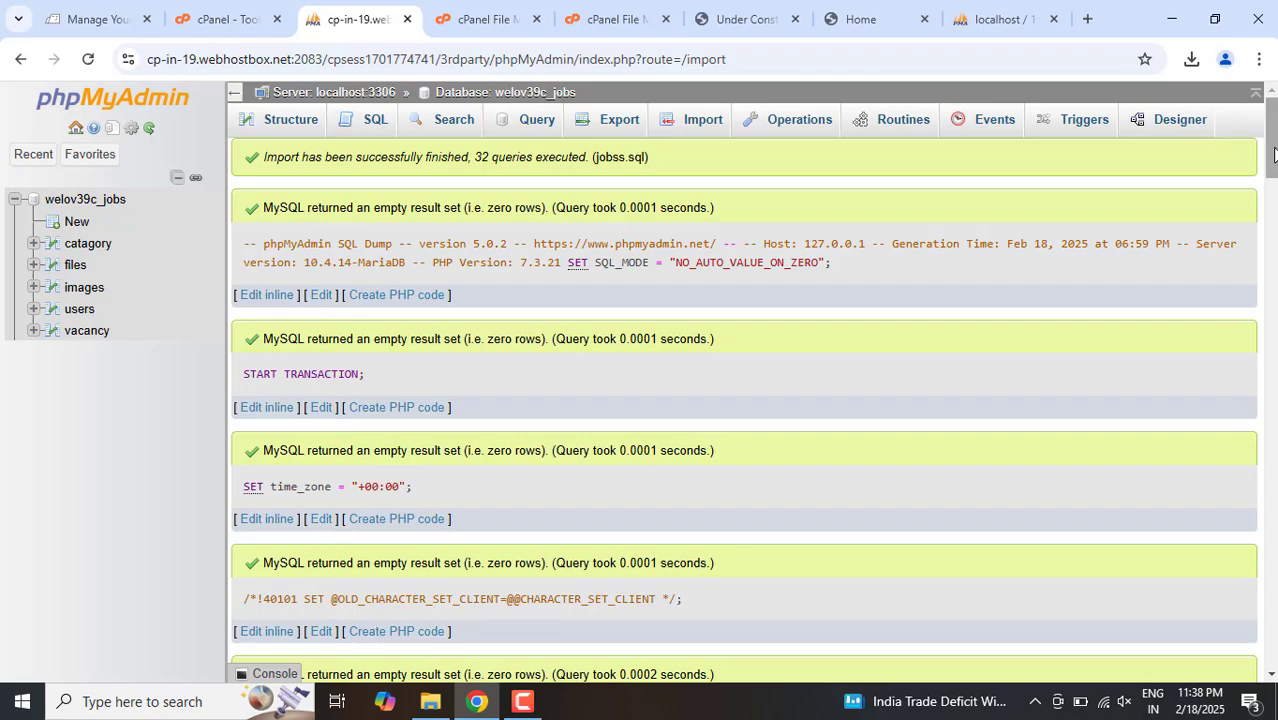
{"action": "mouse_move", "coordinate": [1271, 150]}
{"action": "left_mouse_down"}
{"action": "mouse_move", "coordinate": [1271, 630]}
{"action": "mouse_move", "coordinate": [1271, 140]}
{"action": "left_mouse_up"}
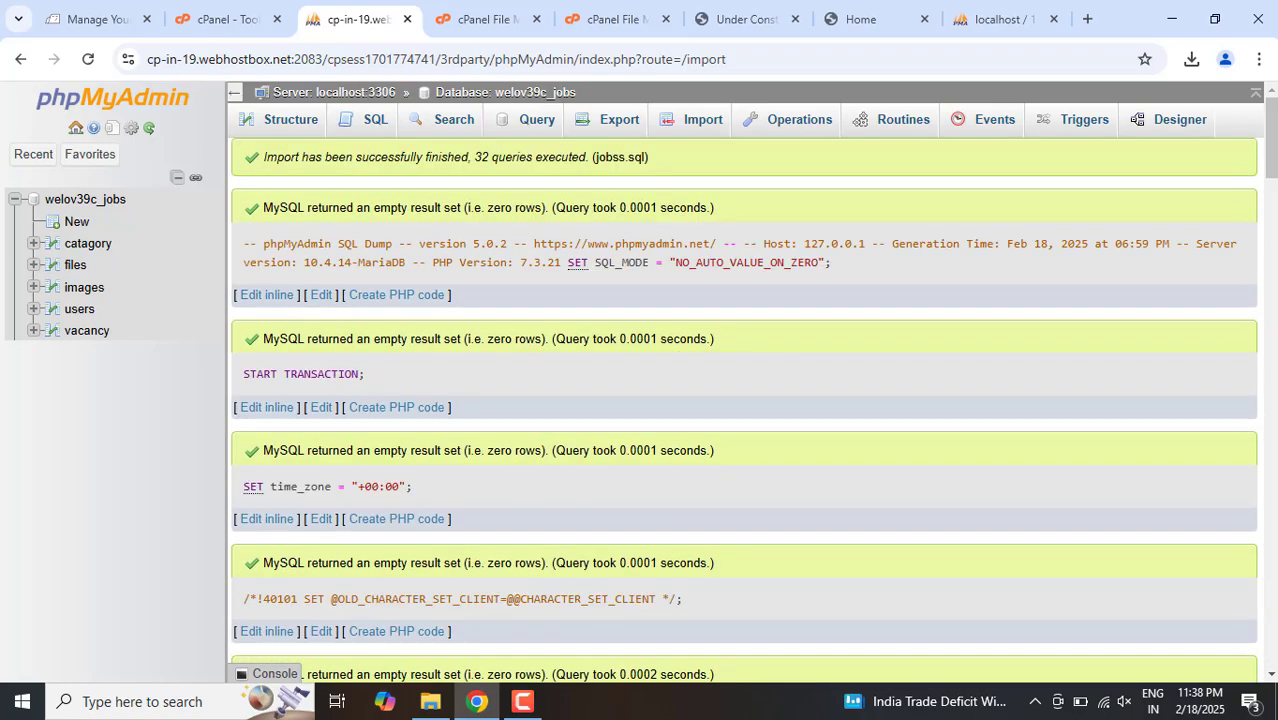
Step: Load welovejob.com and reload the page to check the published home page
{"action": "left_click", "coordinate": [480, 5]}
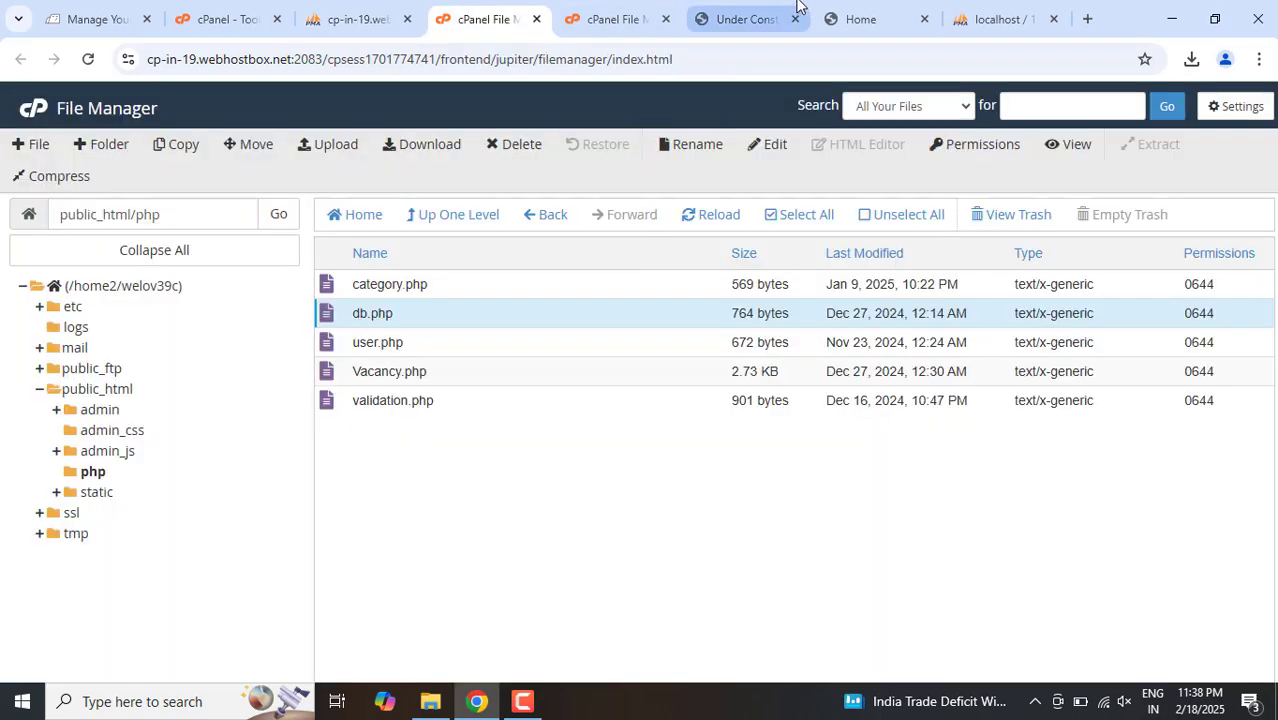
{"action": "left_click", "coordinate": [740, 12]}
{"action": "left_click", "coordinate": [273, 62]}
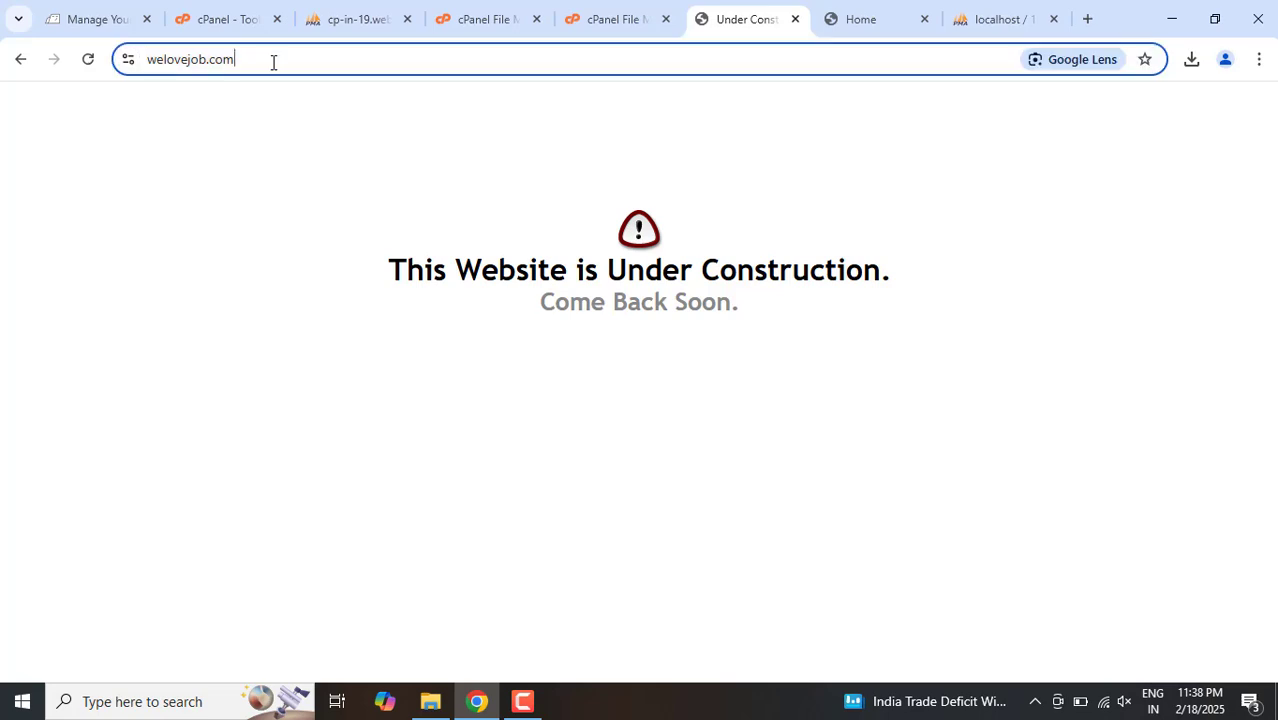
{"action": "key", "text": "Return"}
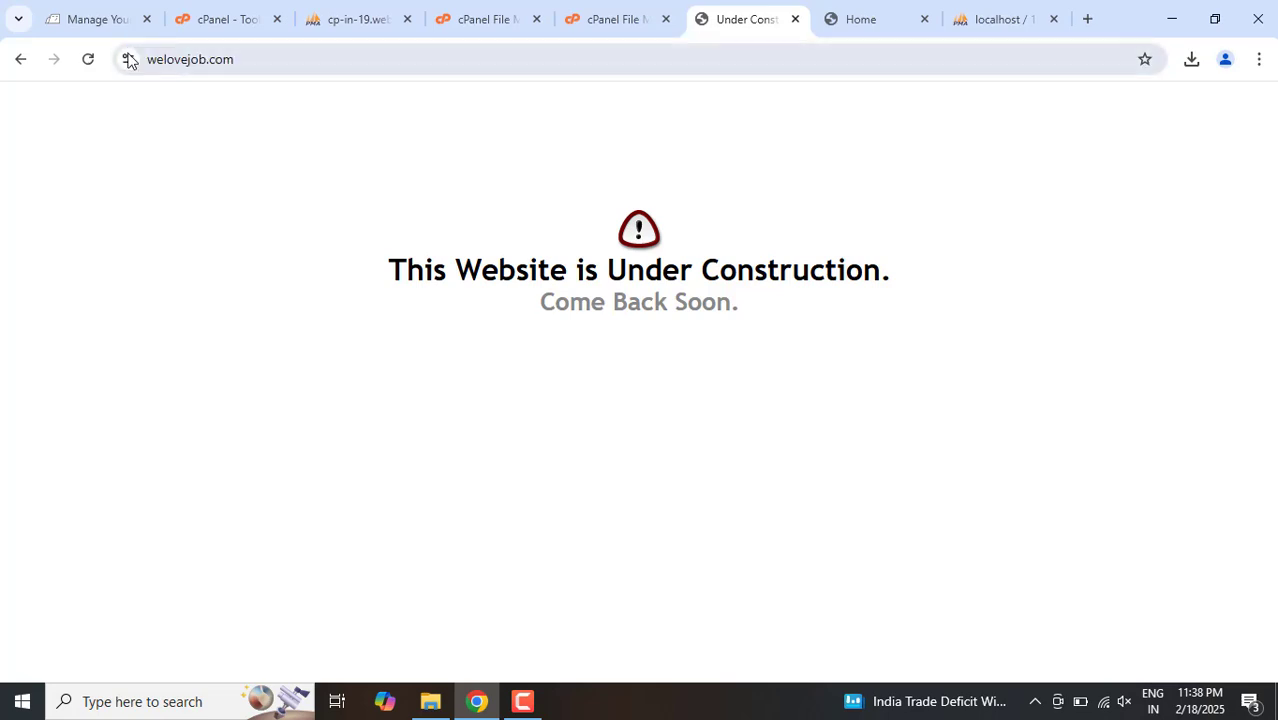
{"action": "left_click", "coordinate": [88, 59]}
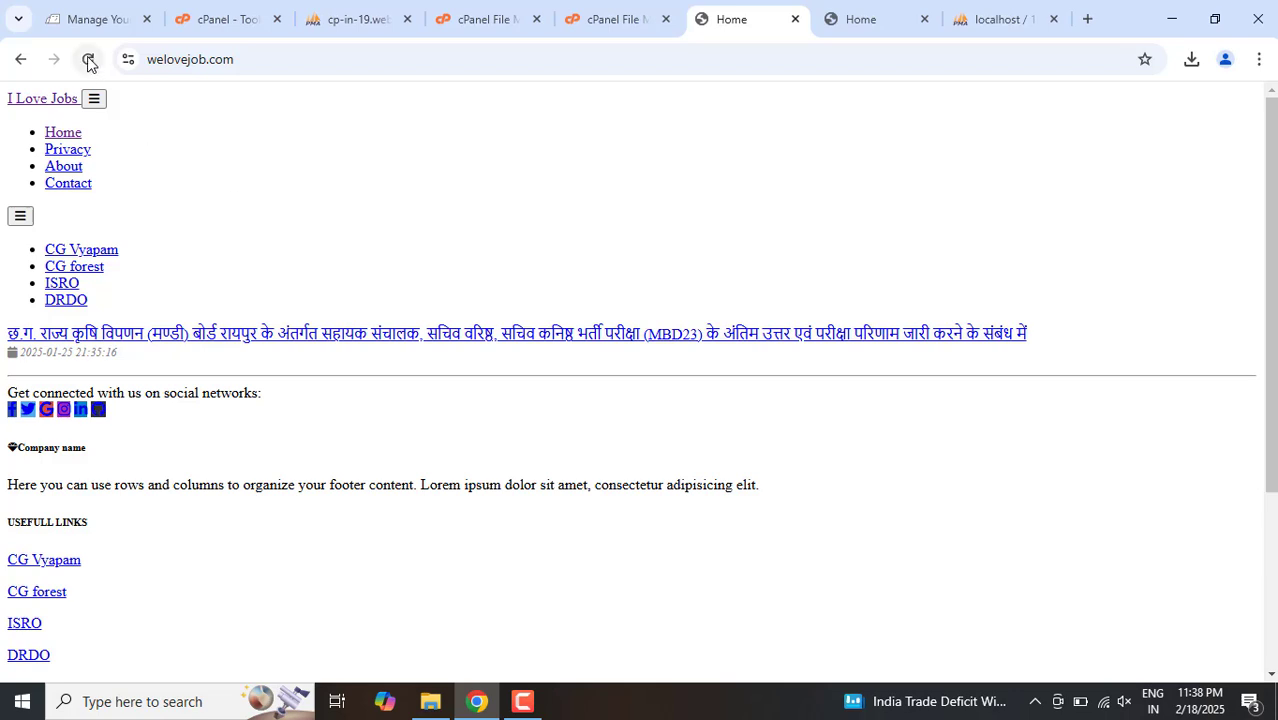
{"action": "left_click", "coordinate": [88, 59]}
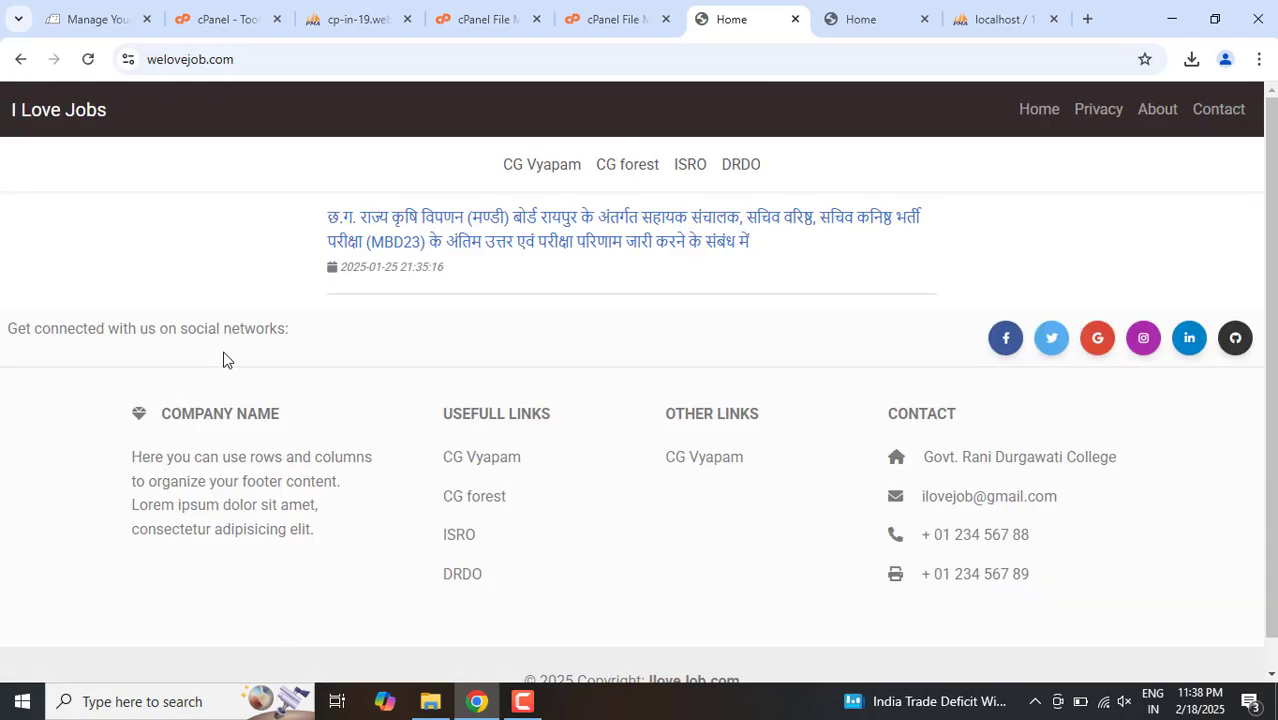
{"action": "left_click", "coordinate": [223, 56]}
{"action": "key", "text": "Return"}
{"action": "left_click", "coordinate": [317, 71]}
{"action": "key", "text": "Return"}
Step: Browse the live site's category pages, including CG Vyapam and DRDO, and examine the bycat page address
{"action": "left_click", "coordinate": [548, 170]}
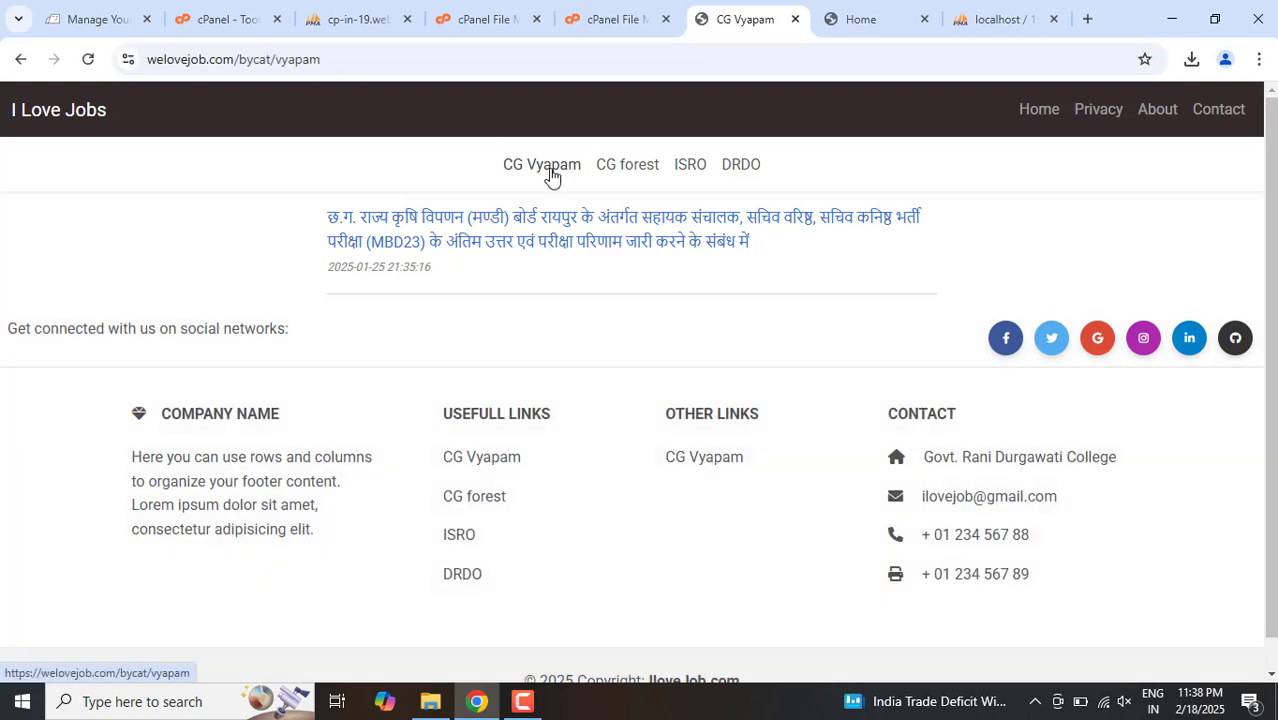
{"action": "left_click", "coordinate": [632, 178]}
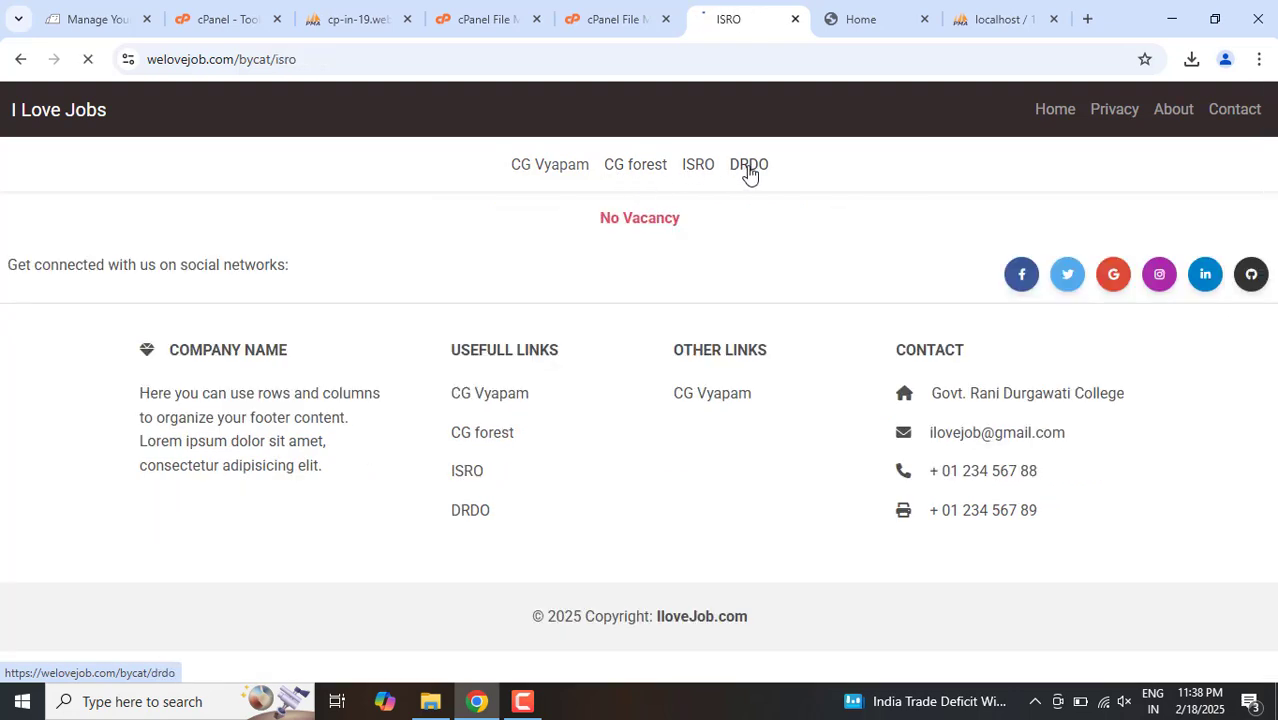
{"action": "left_click", "coordinate": [244, 60]}
{"action": "left_click_drag", "start_coordinate": [248, 57], "coordinate": [359, 59]}
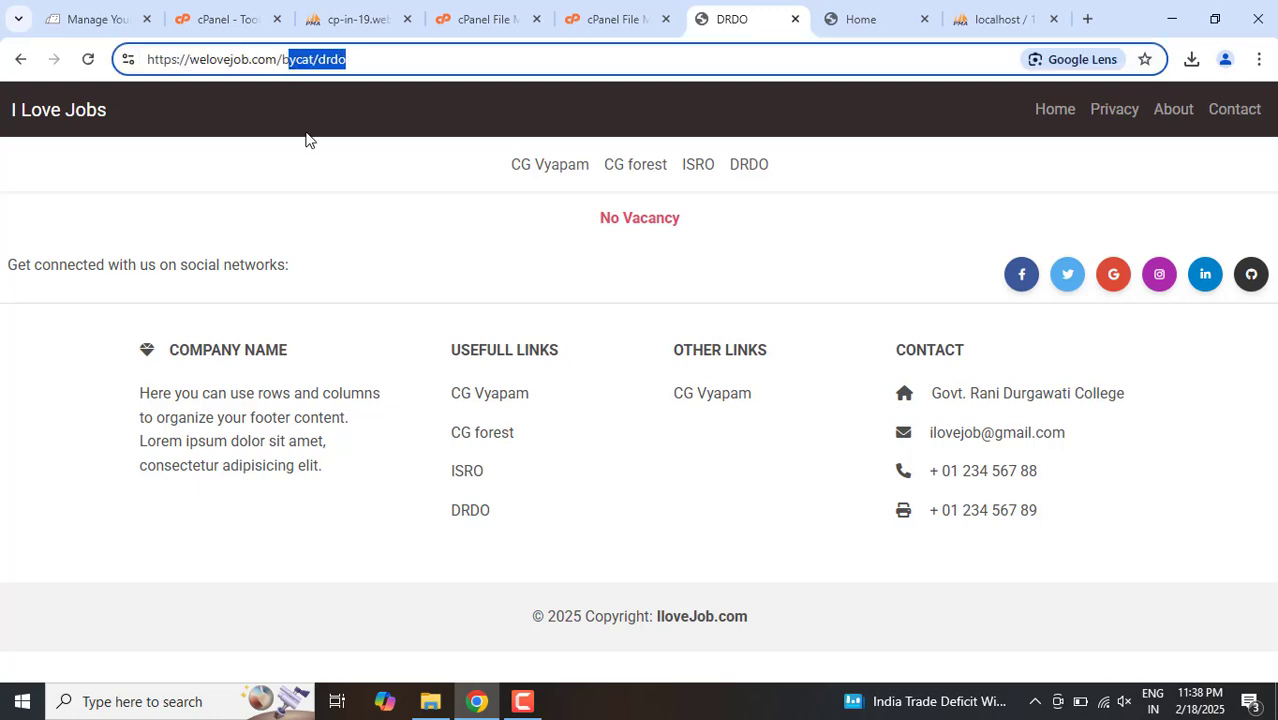
{"action": "left_click", "coordinate": [306, 168]}
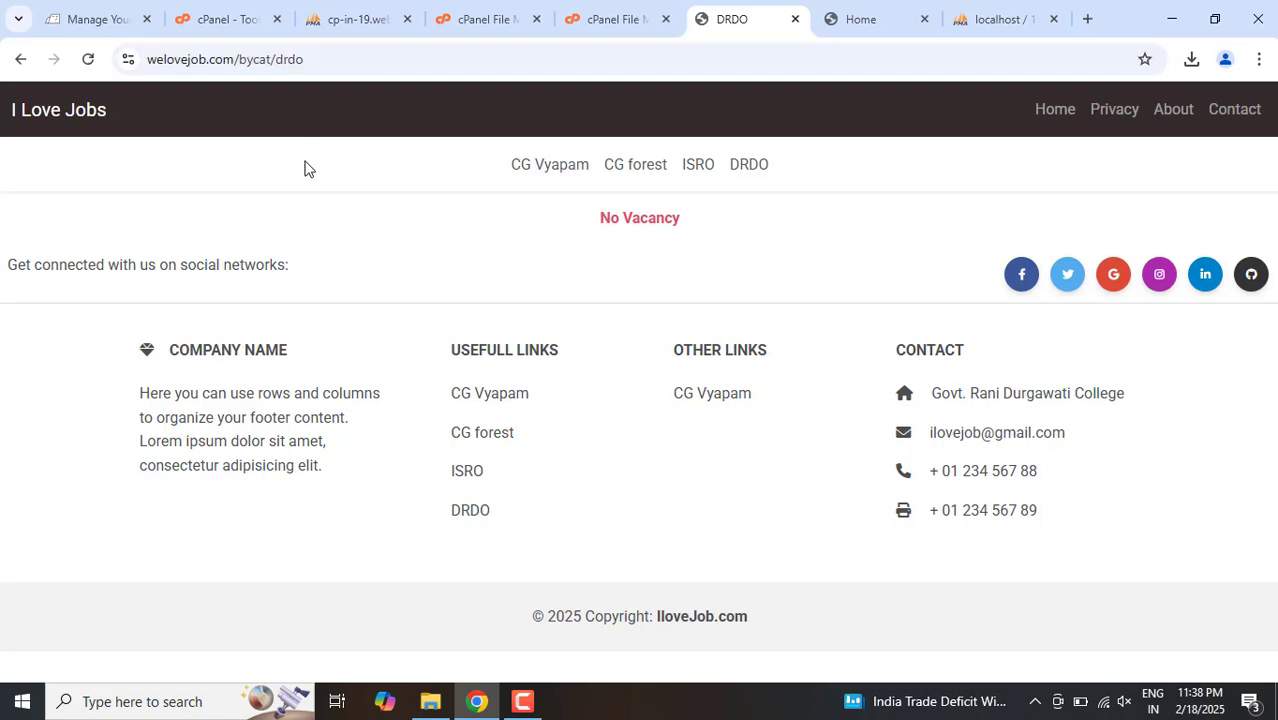
{"action": "left_click", "coordinate": [548, 173]}
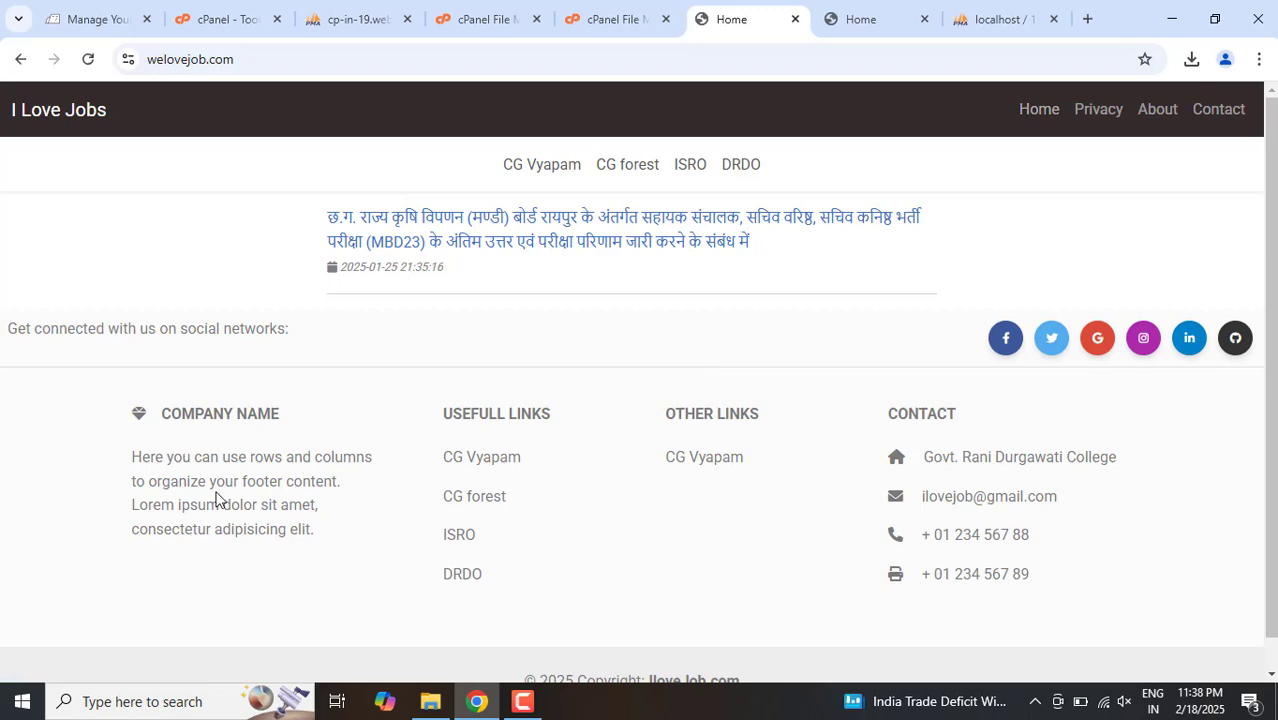
Step: Examine the contact details in the home page footer, recheck the category pages and return to the home page
{"action": "scroll", "coordinate": [1100, 520], "scroll_direction": "down", "scroll_amount": 1}
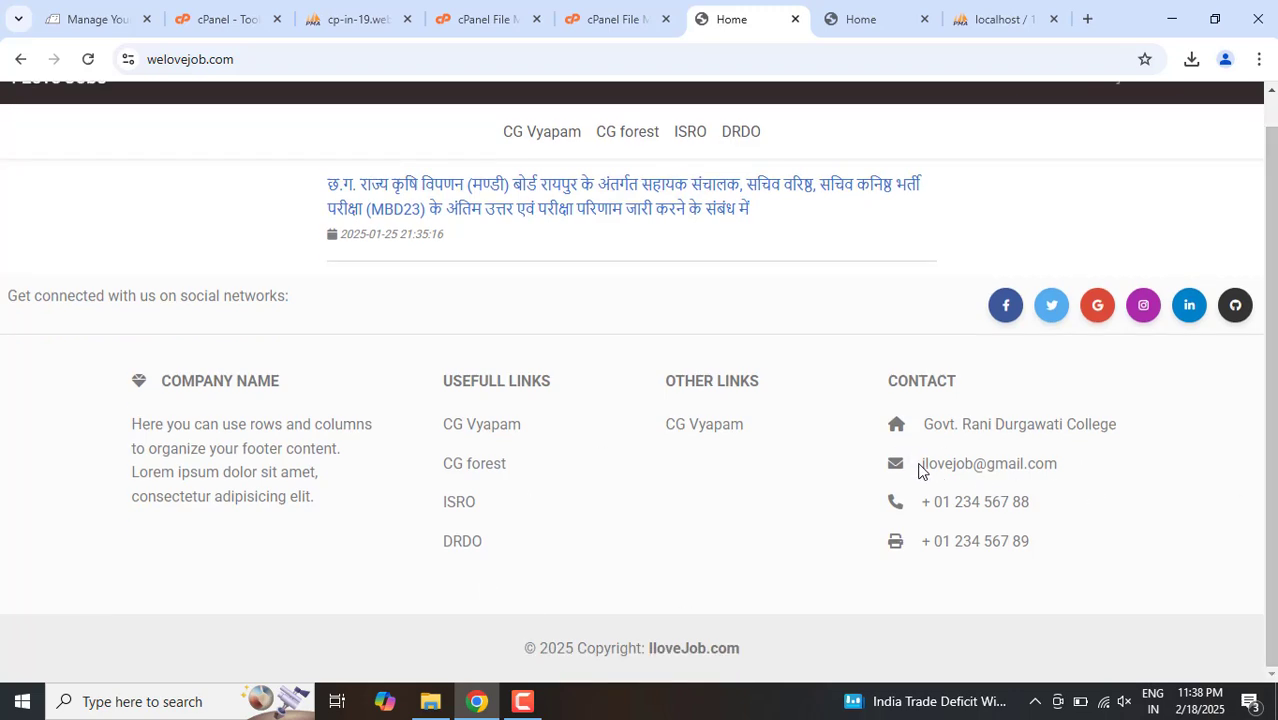
{"action": "left_click_drag", "start_coordinate": [921, 470], "coordinate": [1147, 499]}
{"action": "left_click", "coordinate": [1151, 501]}
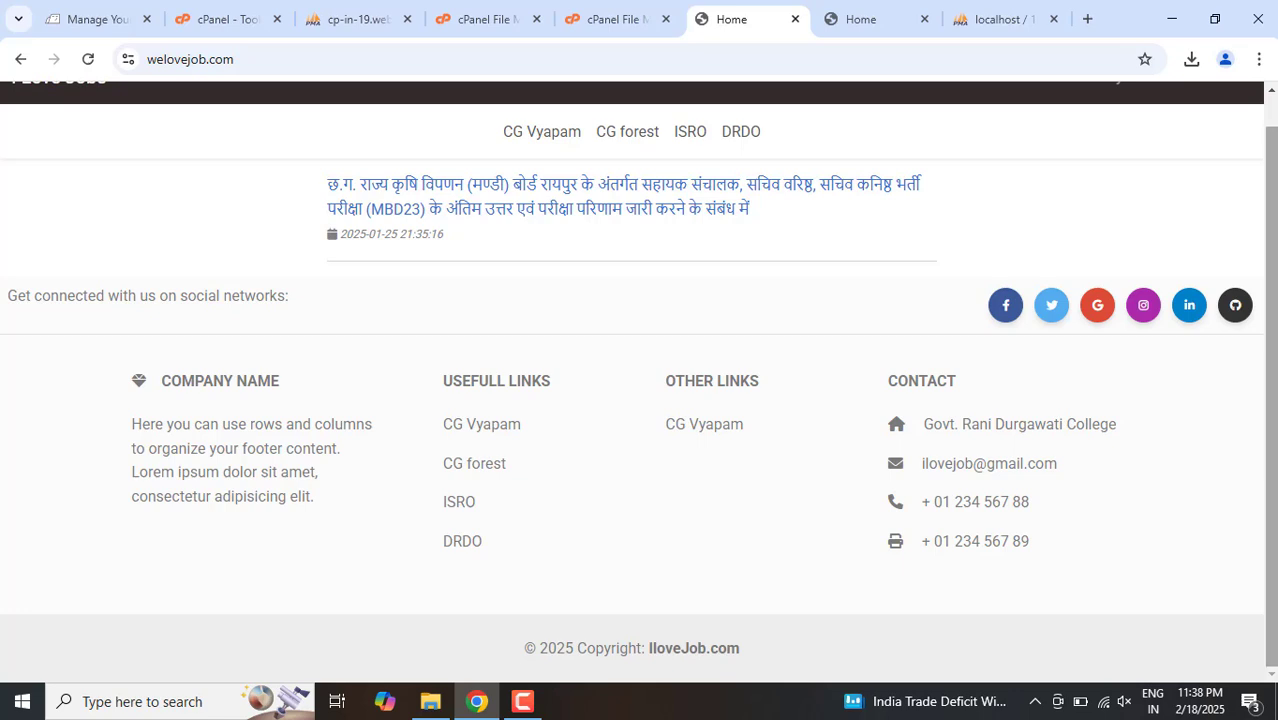
{"action": "scroll", "coordinate": [1264, 243], "scroll_direction": "up", "scroll_amount": 1}
{"action": "left_click", "coordinate": [537, 167]}
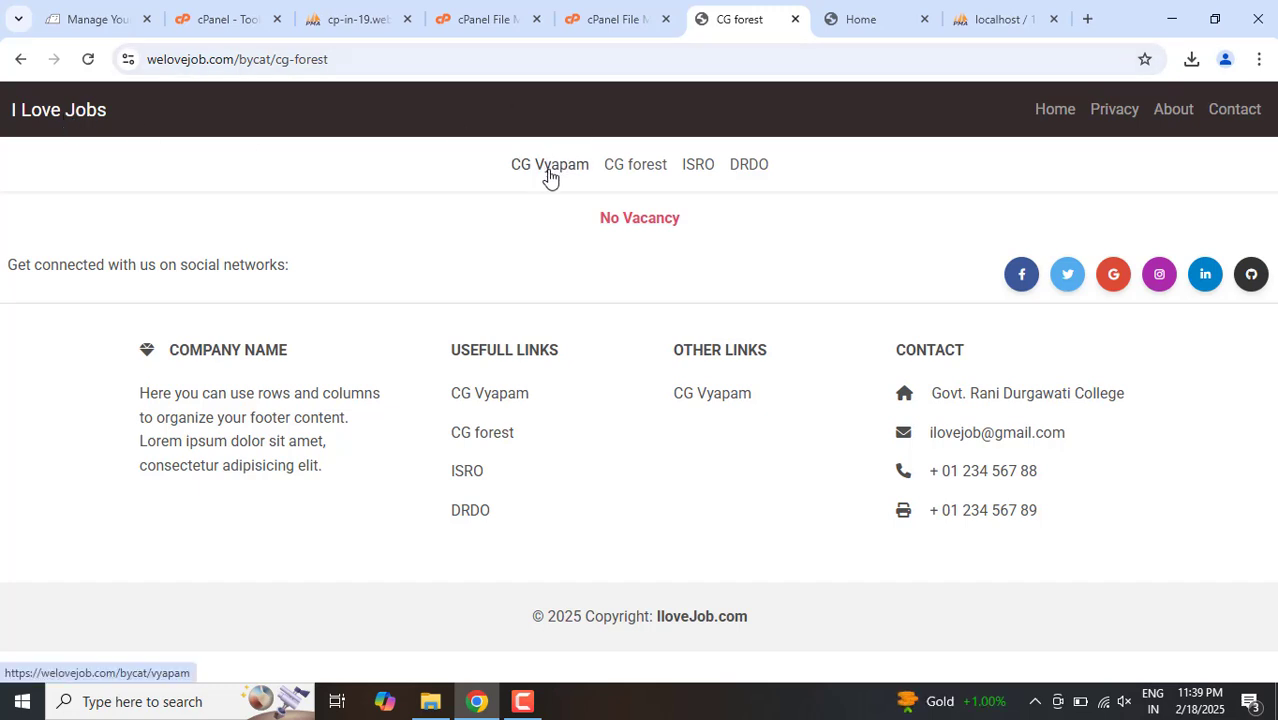
{"action": "left_click", "coordinate": [1052, 114]}
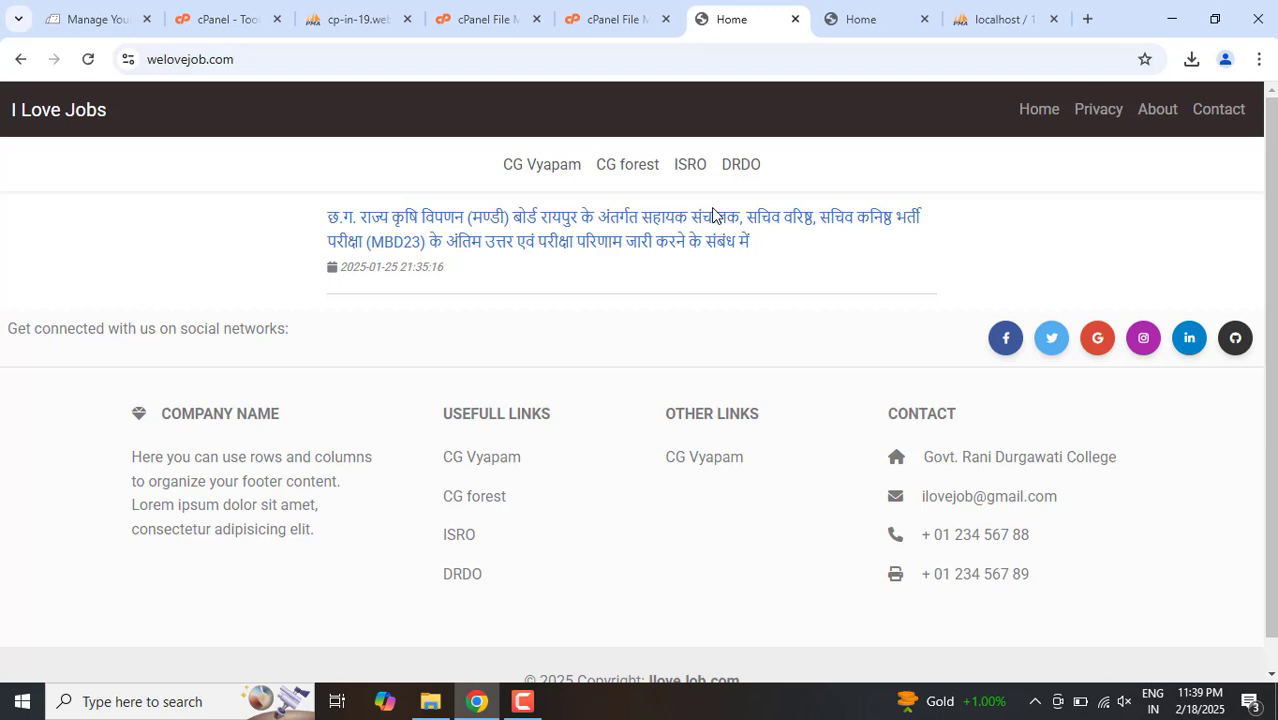
{"action": "left_click", "coordinate": [522, 701]}
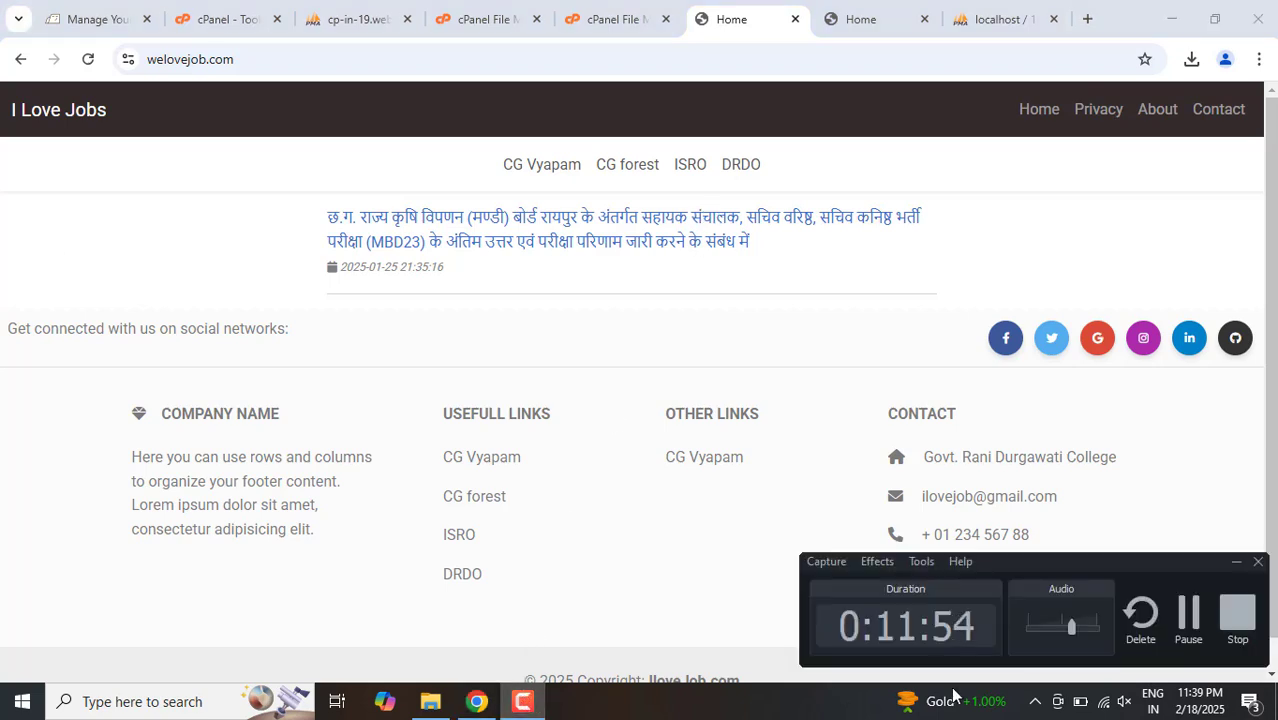